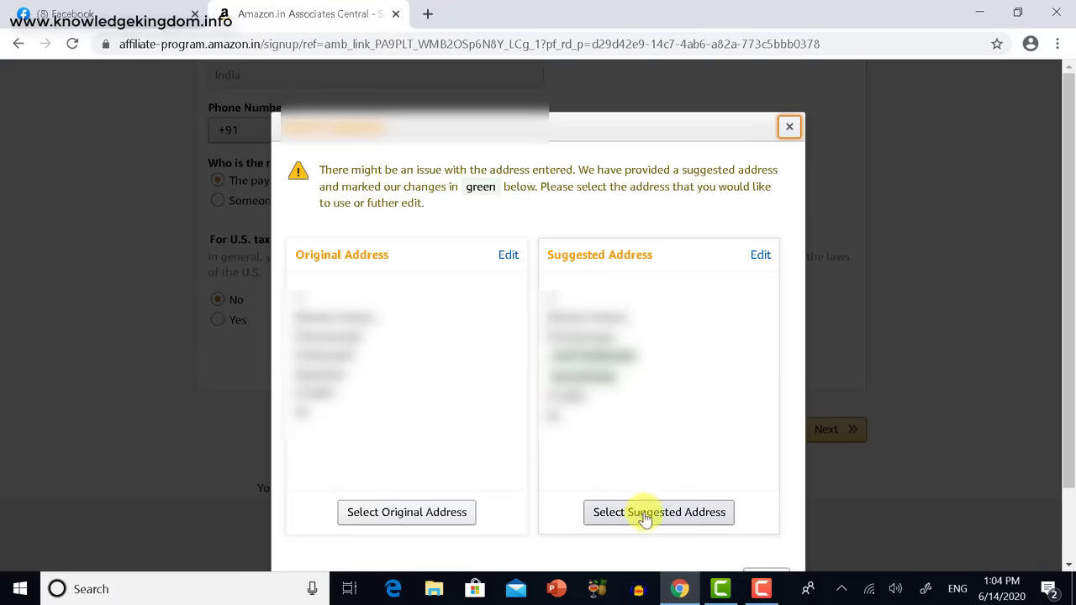
- Choose the suggested address for the account and activate the website entry field in the website list form
{"action": "left_click", "coordinate": [642, 512]}
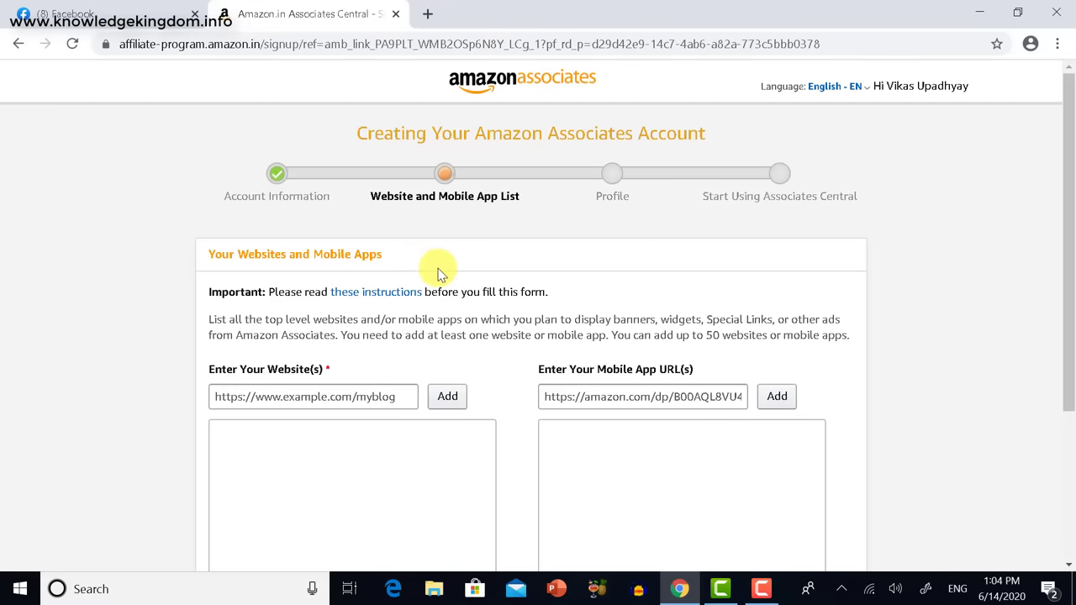
{"action": "scroll", "coordinate": [436, 274], "scroll_direction": "down", "scroll_amount": 2}
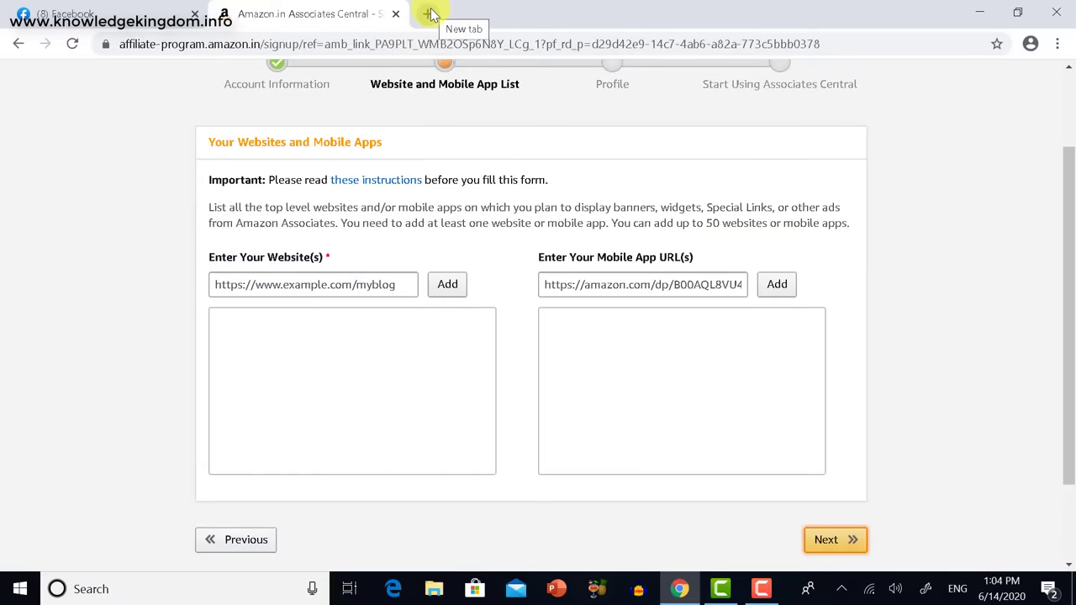
{"action": "left_click", "coordinate": [370, 283]}
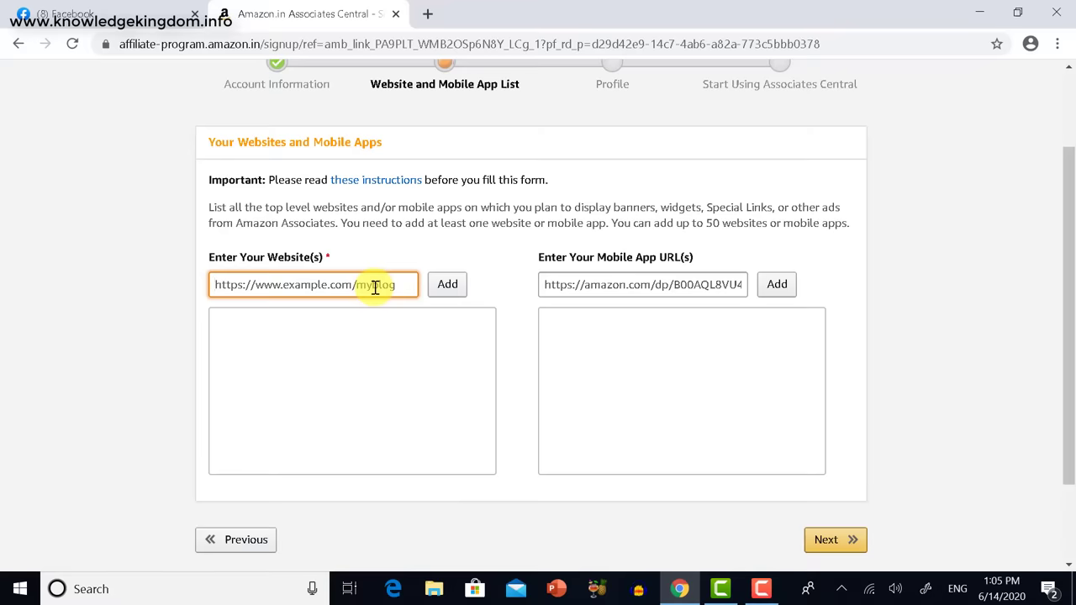
- Open the account owner's Facebook profile page and copy its URL
{"action": "left_click", "coordinate": [109, 14]}
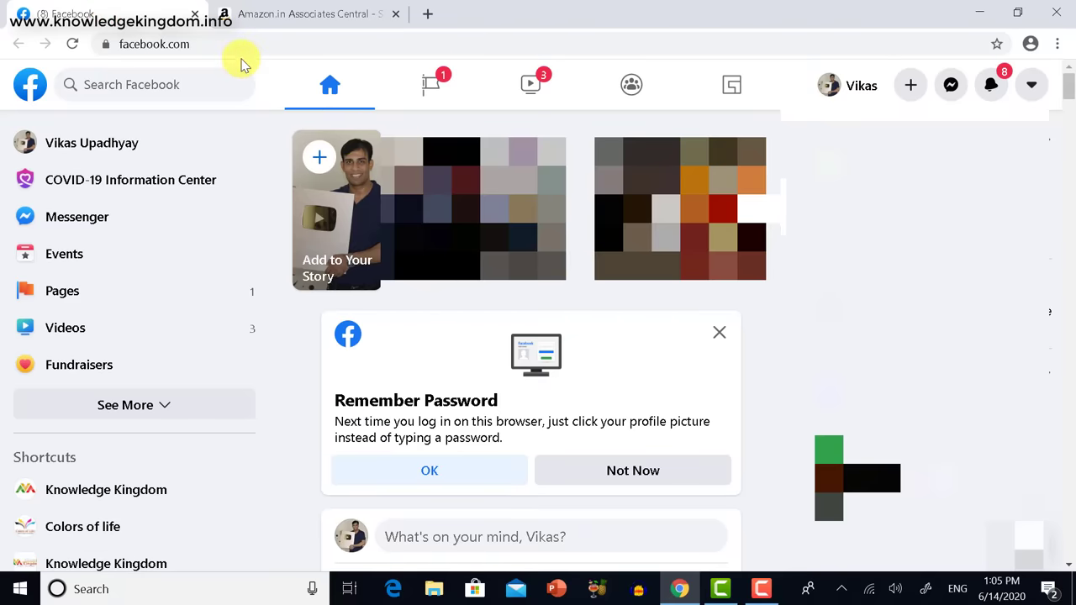
{"action": "left_click", "coordinate": [88, 148]}
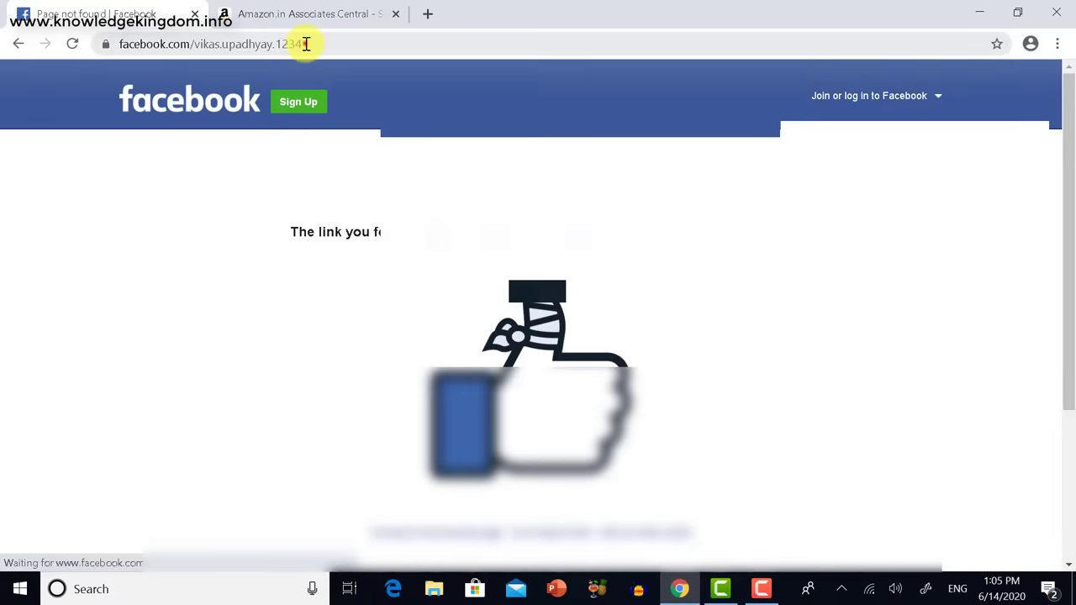
{"action": "left_click_drag", "start_coordinate": [306, 44], "coordinate": [120, 44]}
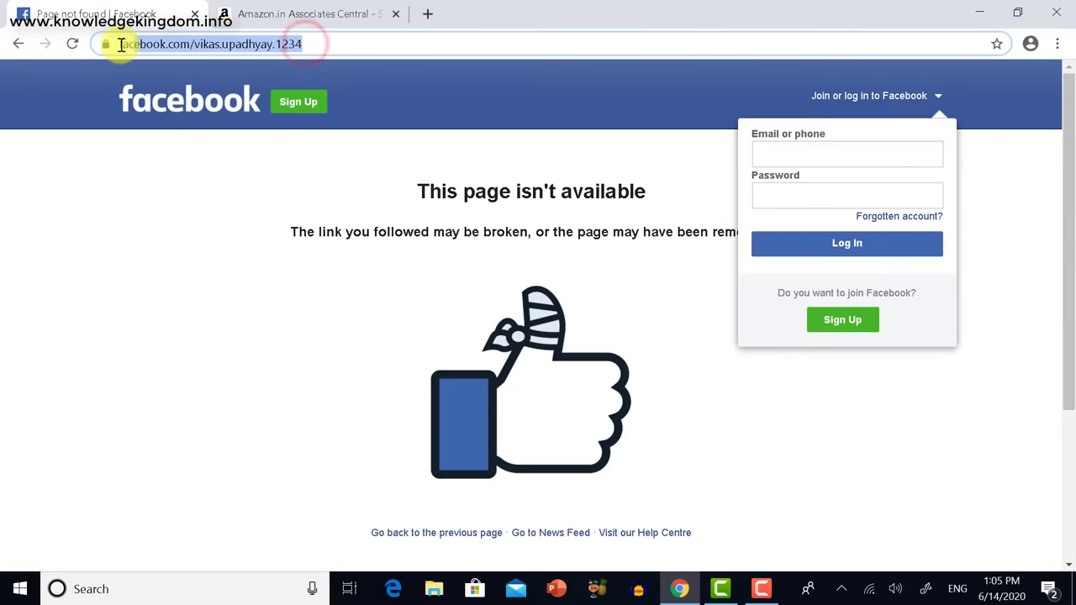
{"action": "right_click", "coordinate": [180, 43]}
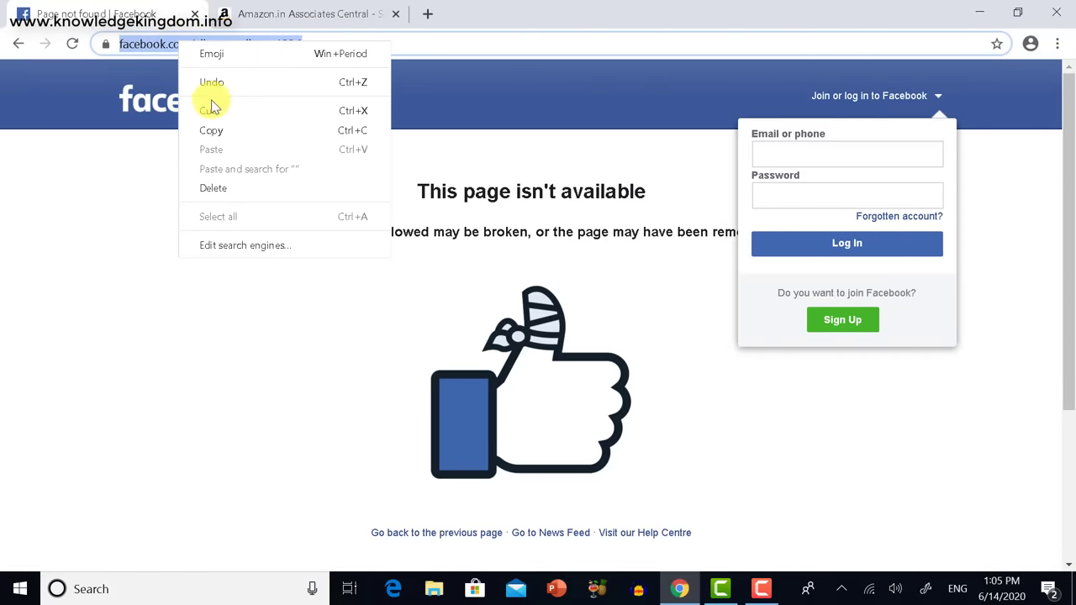
{"action": "left_click", "coordinate": [210, 130]}
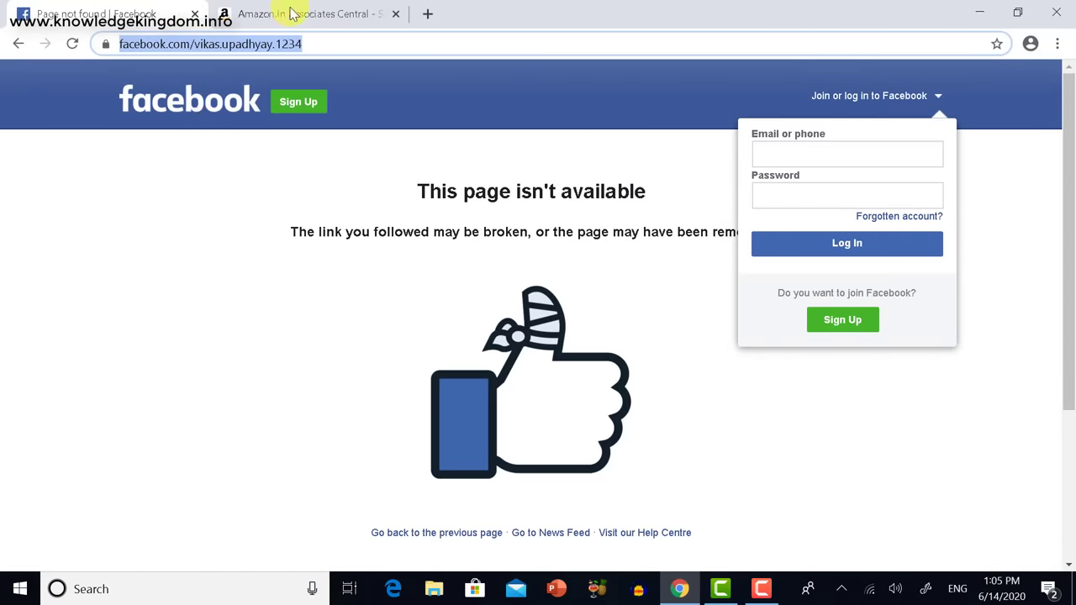
- Add the copied Facebook profile URL to the website list in the Amazon Associates signup
{"action": "left_click", "coordinate": [291, 14]}
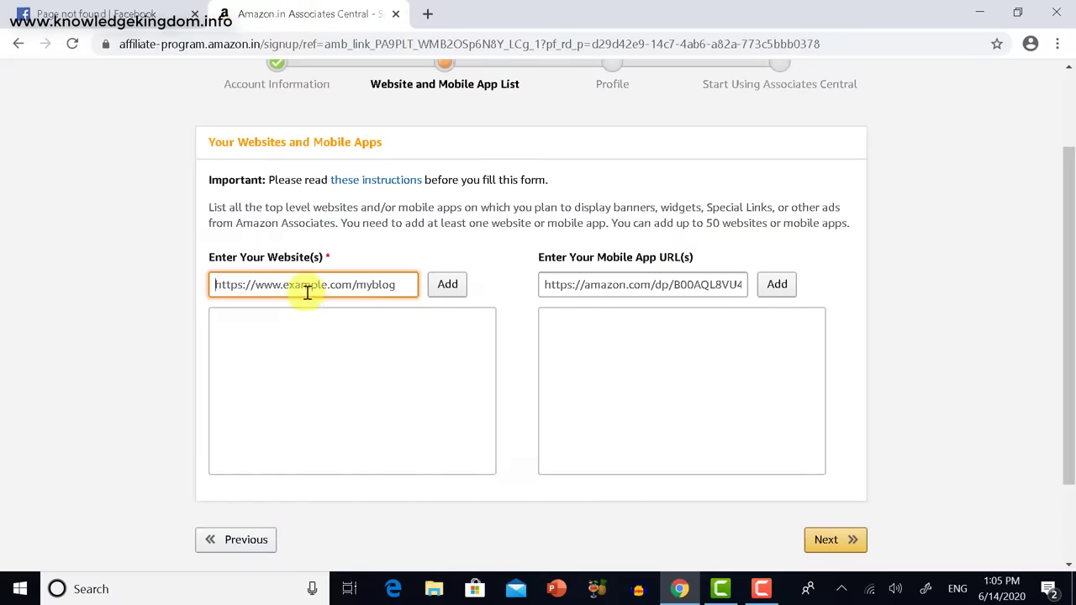
{"action": "left_click", "coordinate": [303, 284]}
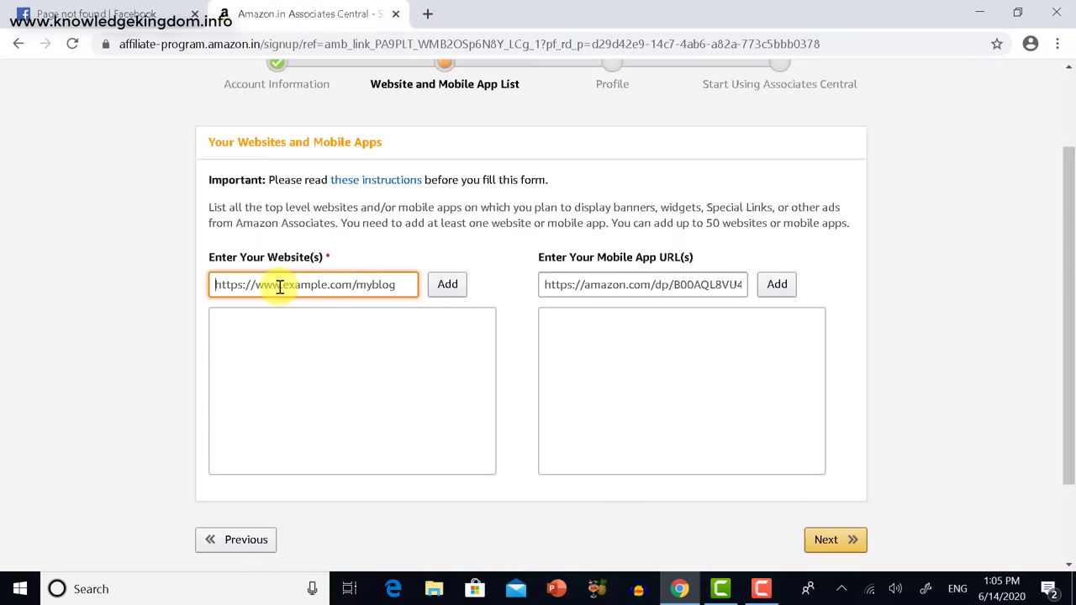
{"action": "key", "text": "ctrl+v"}
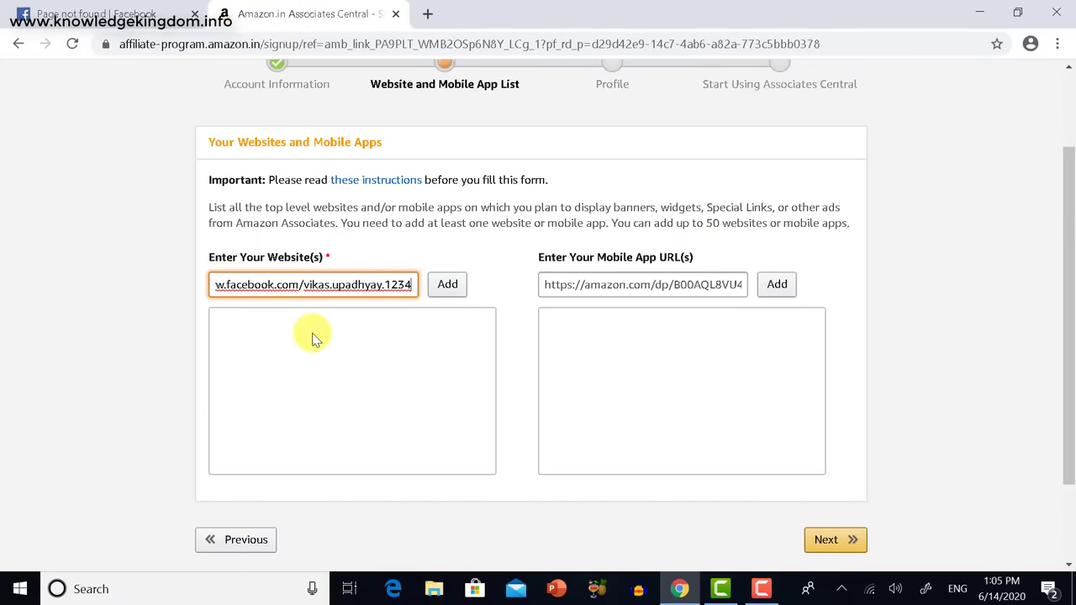
{"action": "left_click", "coordinate": [448, 286]}
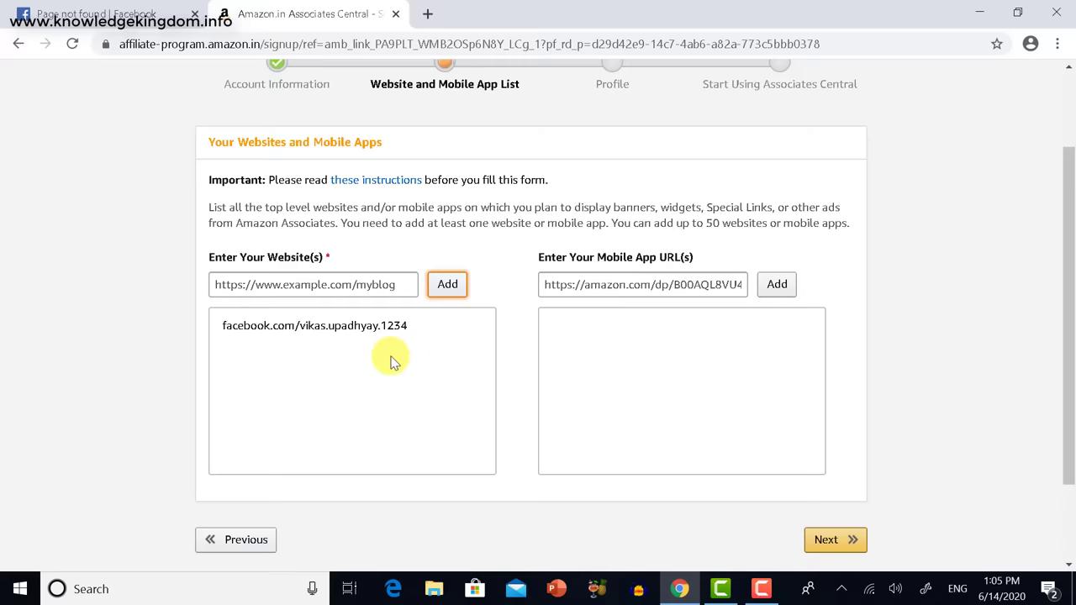
- Open the KK website in a new browser tab and copy its address, knowledgekingdom.info
{"action": "left_click", "coordinate": [316, 290]}
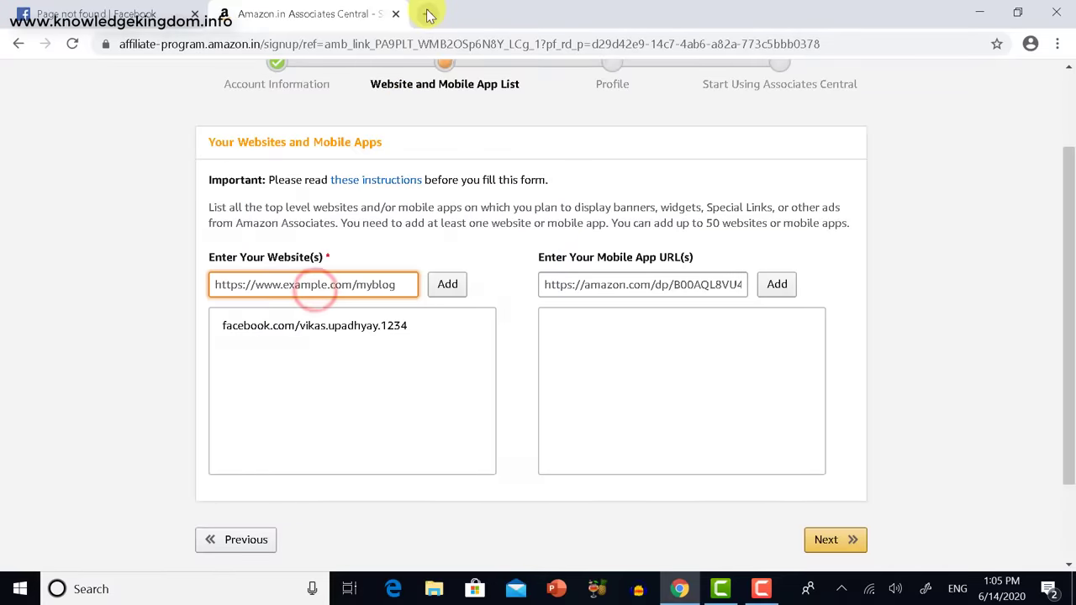
{"action": "left_click", "coordinate": [426, 14]}
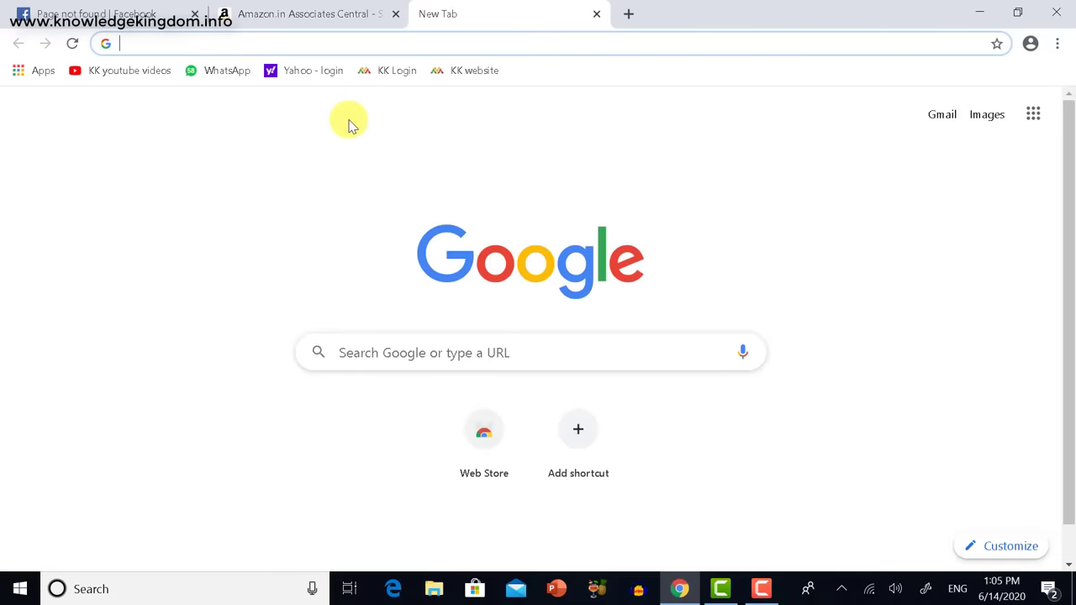
{"action": "left_click", "coordinate": [471, 72]}
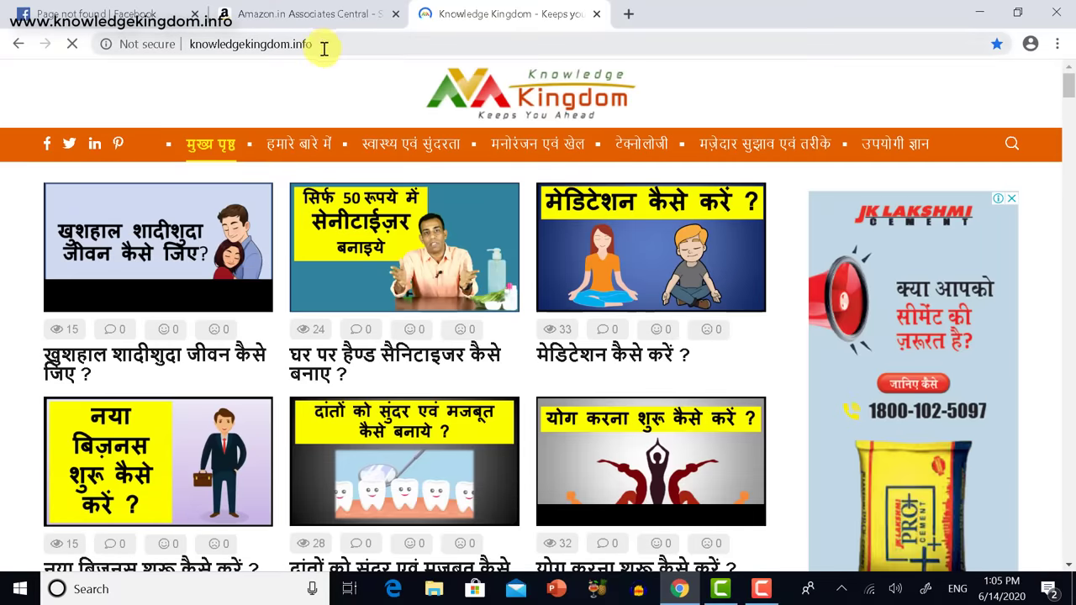
{"action": "scroll", "coordinate": [412, 125], "scroll_direction": "down", "scroll_amount": 5}
{"action": "scroll", "coordinate": [391, 137], "scroll_direction": "up", "scroll_amount": 5}
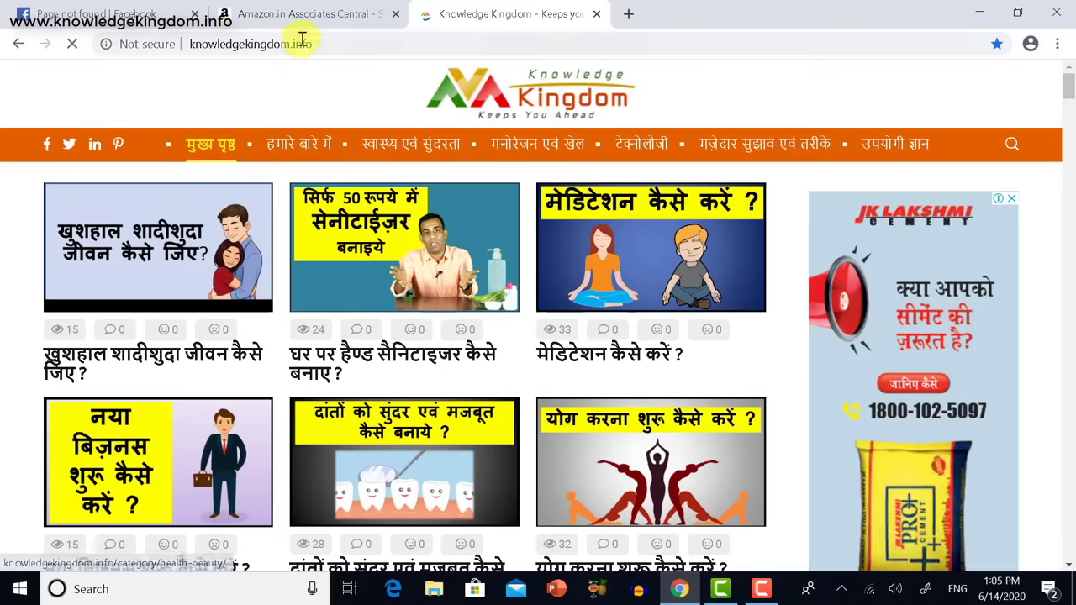
{"action": "left_click_drag", "start_coordinate": [321, 43], "coordinate": [173, 43]}
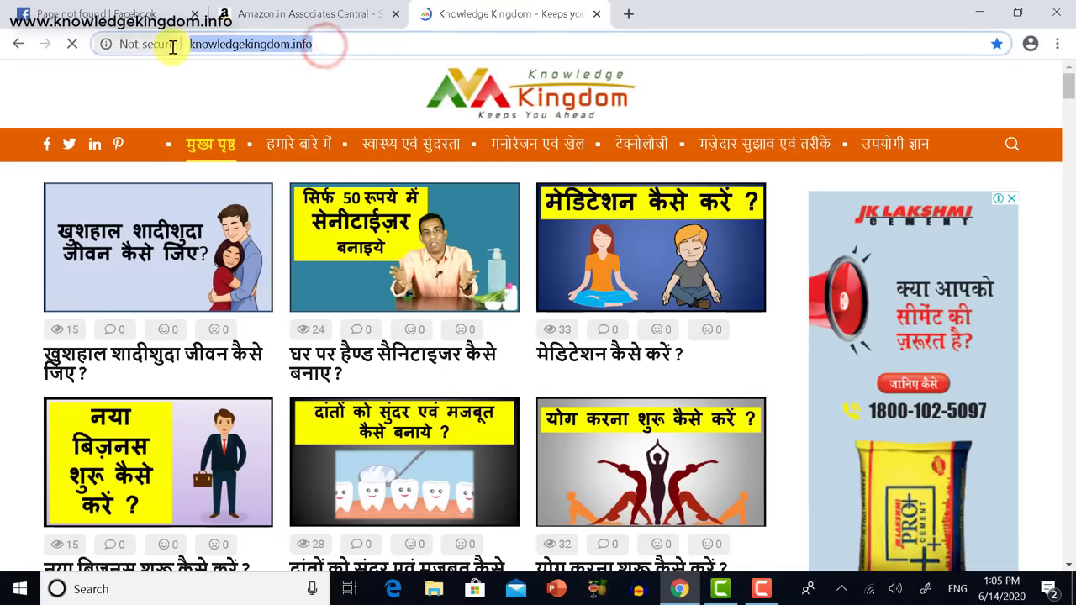
{"action": "right_click", "coordinate": [248, 48]}
{"action": "left_click", "coordinate": [282, 129]}
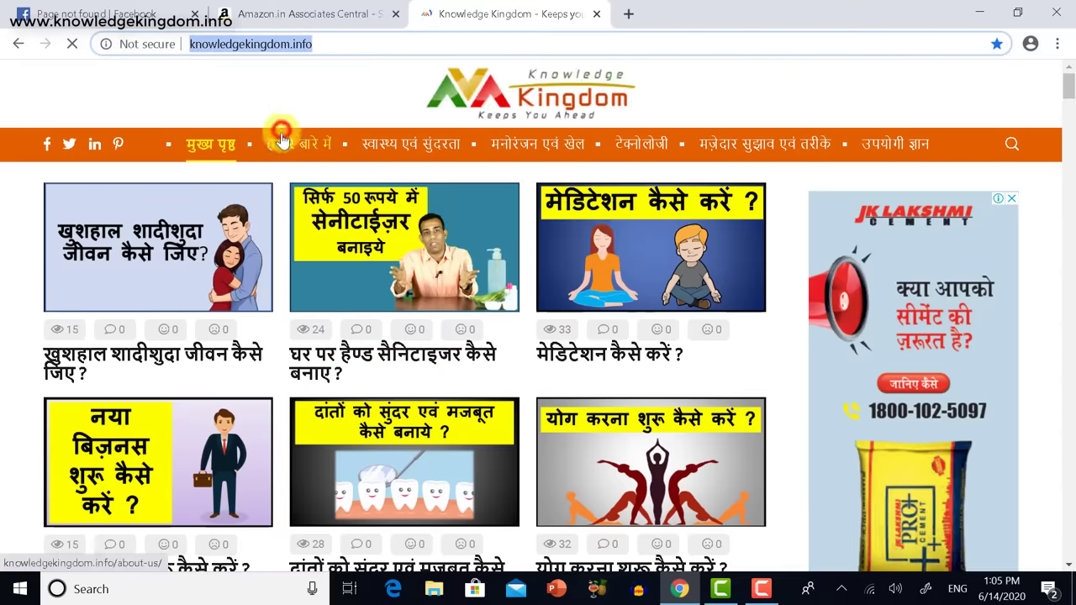
{"action": "left_click", "coordinate": [278, 15]}
{"action": "left_click", "coordinate": [353, 287]}
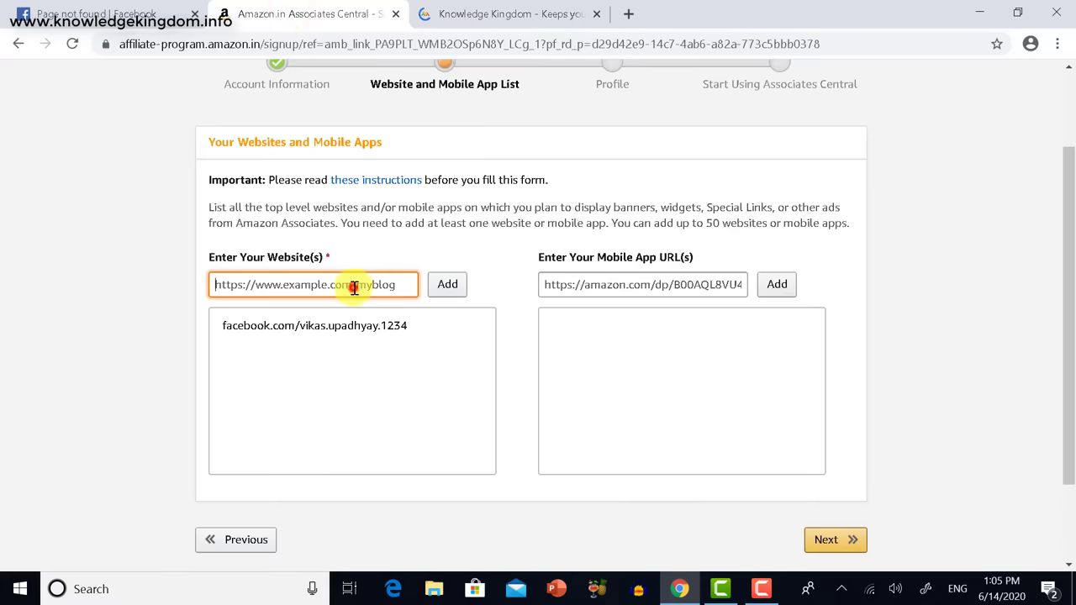
{"action": "key", "text": "ctrl+v"}
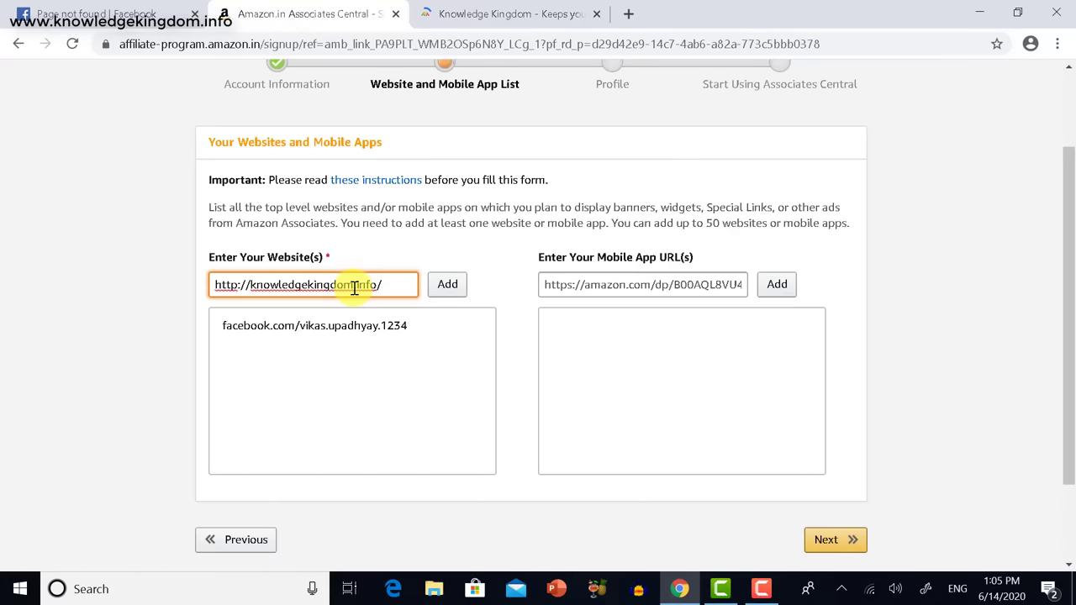
{"action": "mouse_move", "coordinate": [277, 332]}
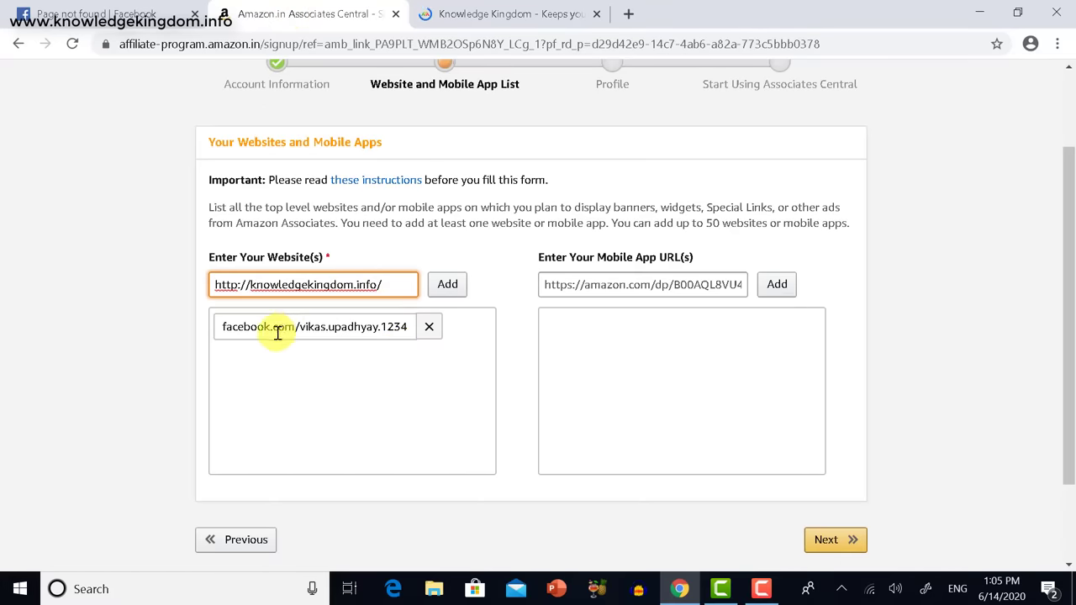
{"action": "left_click", "coordinate": [443, 289]}
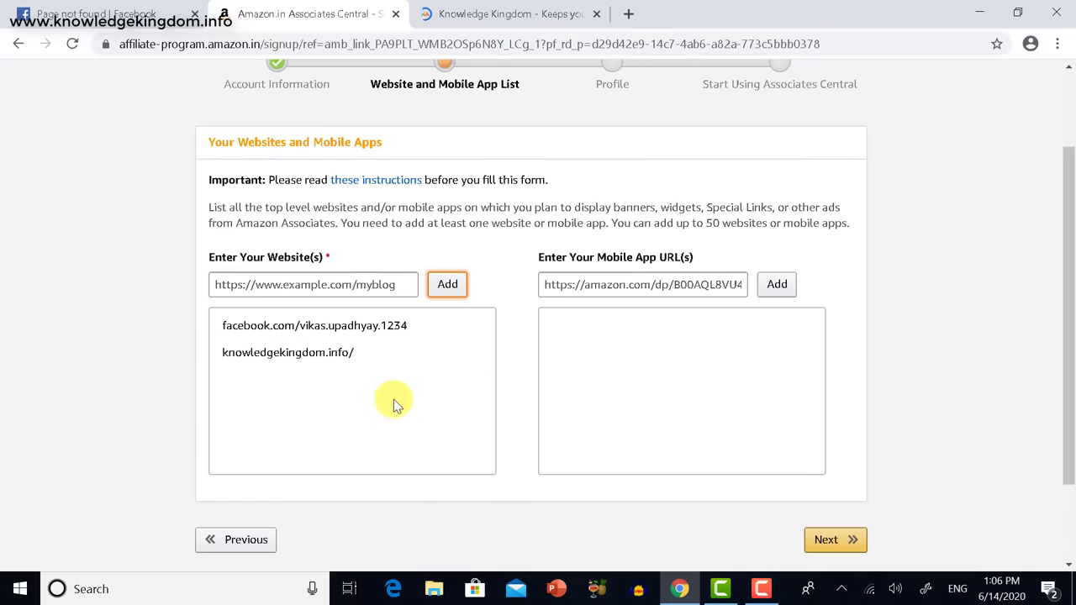
- Remove the Facebook profile URL from the website list
{"action": "left_click", "coordinate": [432, 329]}
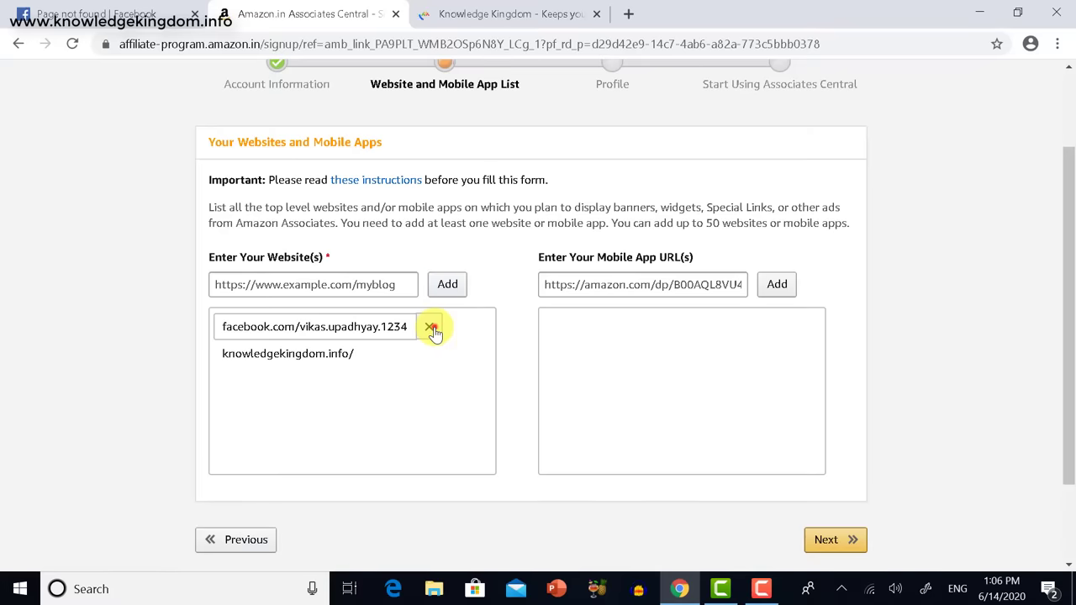
{"action": "left_click", "coordinate": [432, 327]}
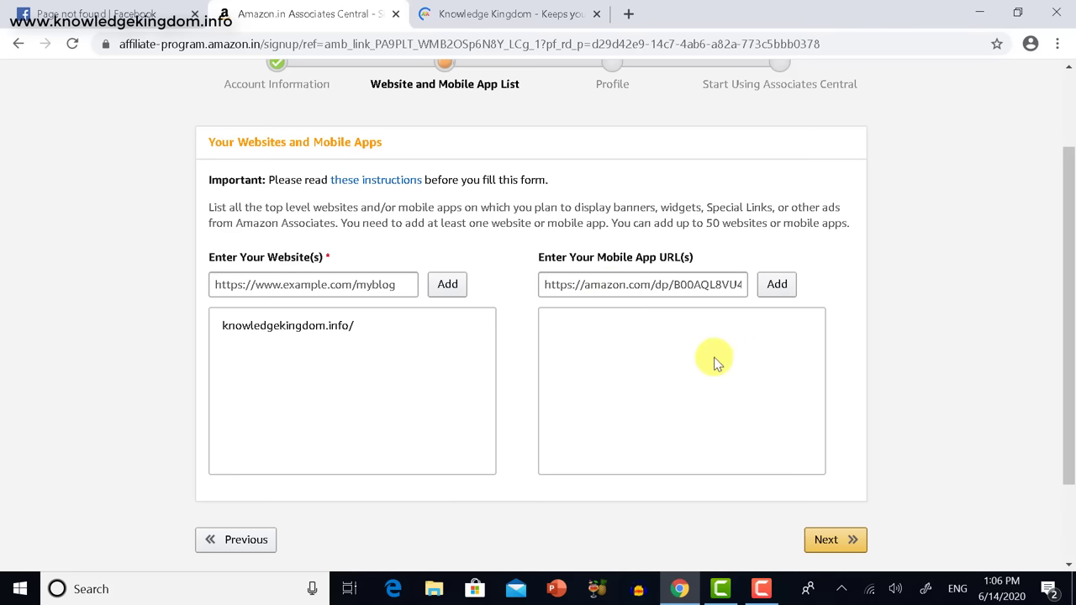
- Leave the mobile app list empty and continue to the Profile stage of the signup
{"action": "left_click", "coordinate": [664, 284]}
{"action": "scroll", "coordinate": [336, 370], "scroll_direction": "down", "scroll_amount": 2}
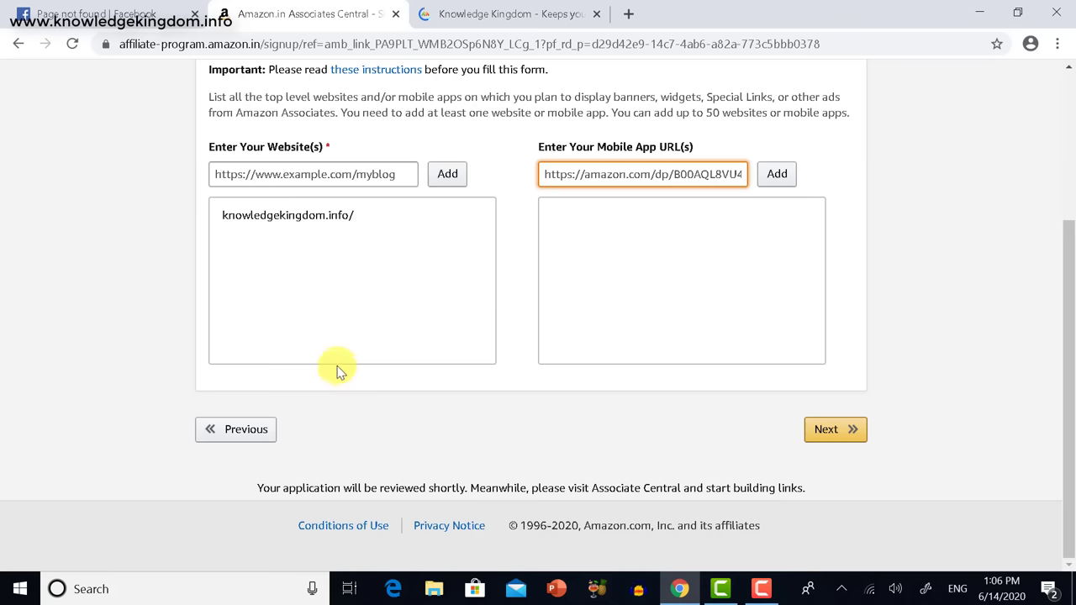
{"action": "scroll", "coordinate": [337, 320], "scroll_direction": "up", "scroll_amount": 2}
{"action": "mouse_move", "coordinate": [343, 320]}
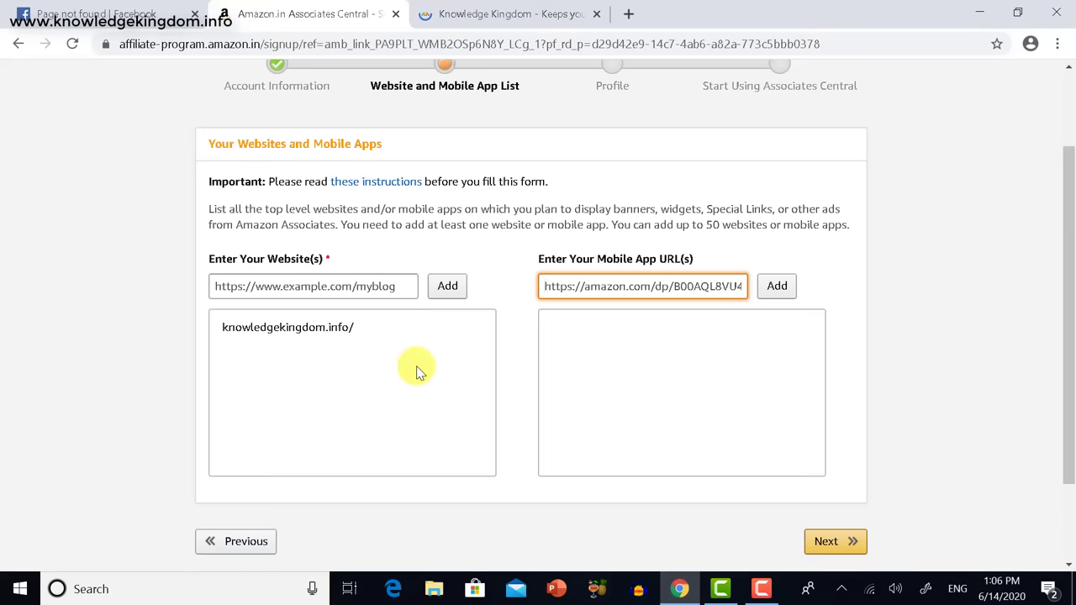
{"action": "scroll", "coordinate": [798, 467], "scroll_direction": "down", "scroll_amount": 2}
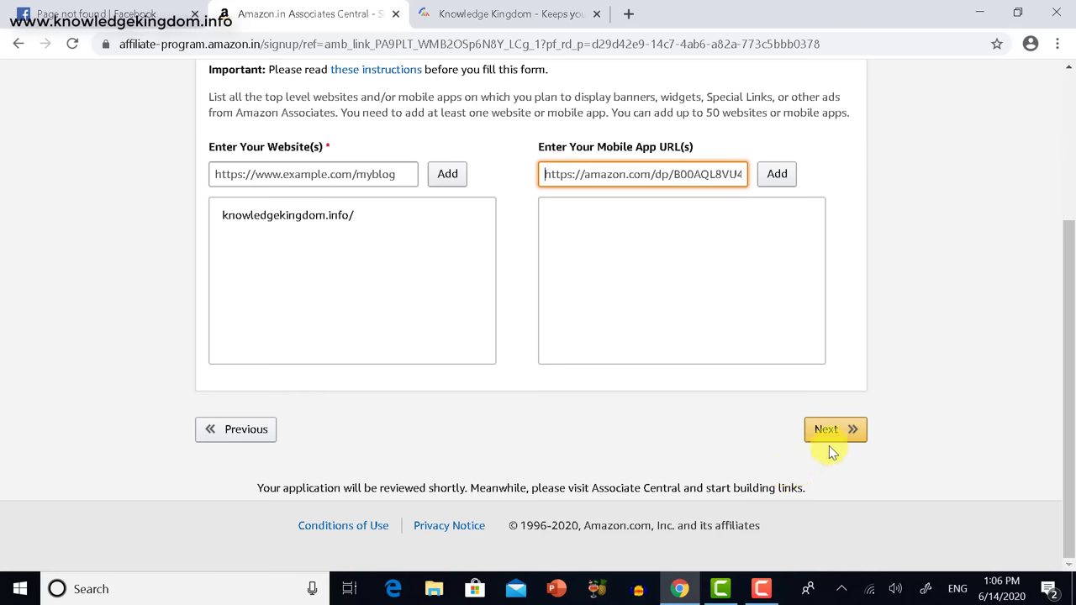
{"action": "left_click", "coordinate": [829, 445]}
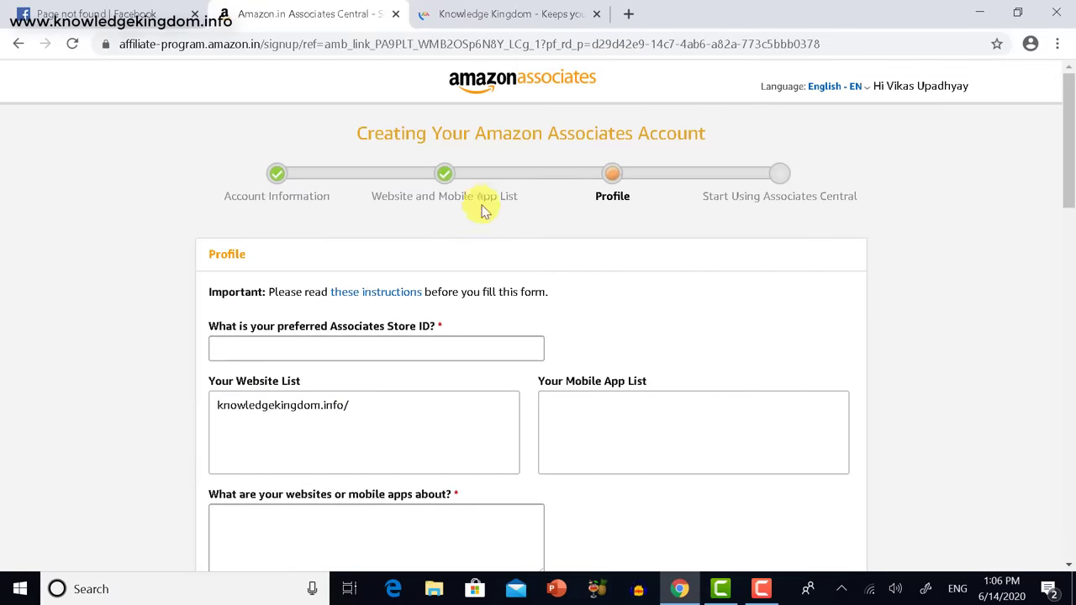
- Enter the preferred Associates Store ID in the profile form
{"action": "scroll", "coordinate": [580, 235], "scroll_direction": "down", "scroll_amount": 1}
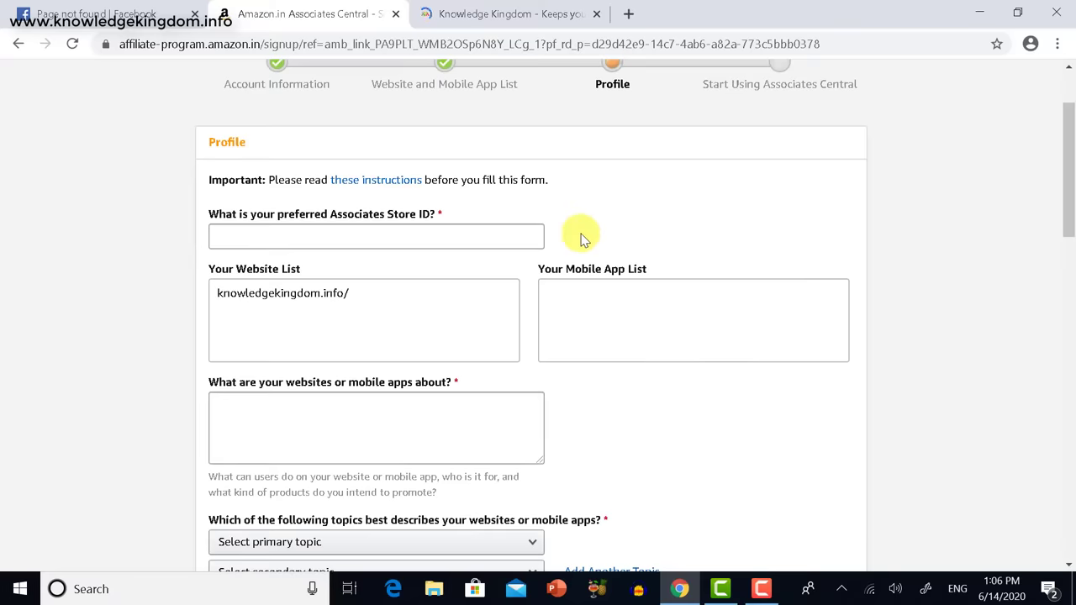
{"action": "scroll", "coordinate": [580, 235], "scroll_direction": "up", "scroll_amount": 1}
{"action": "left_click", "coordinate": [358, 345]}
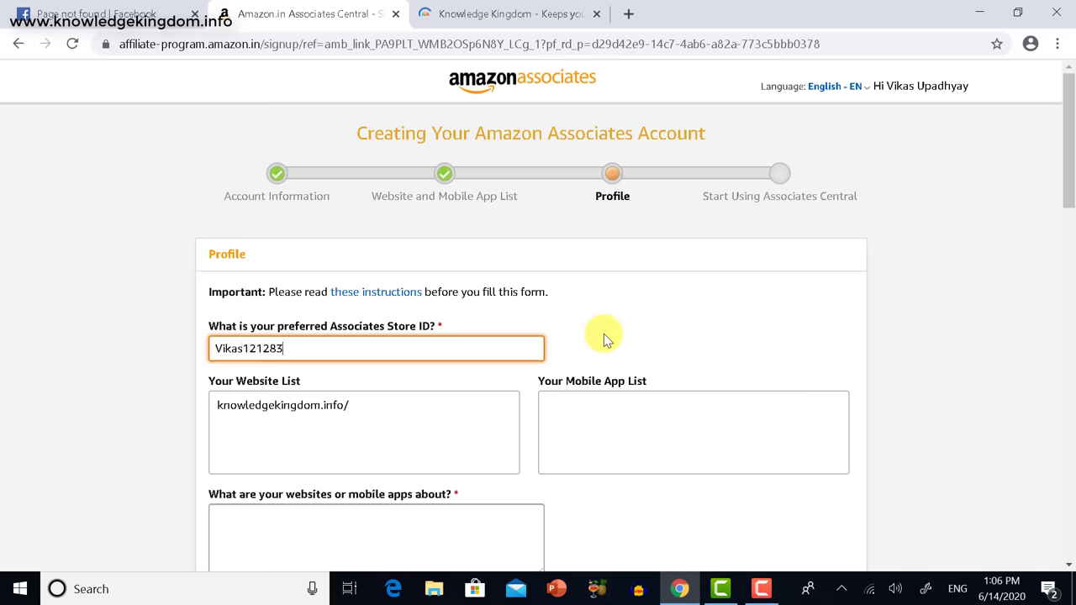
{"action": "scroll", "coordinate": [336, 429], "scroll_direction": "down", "scroll_amount": 1}
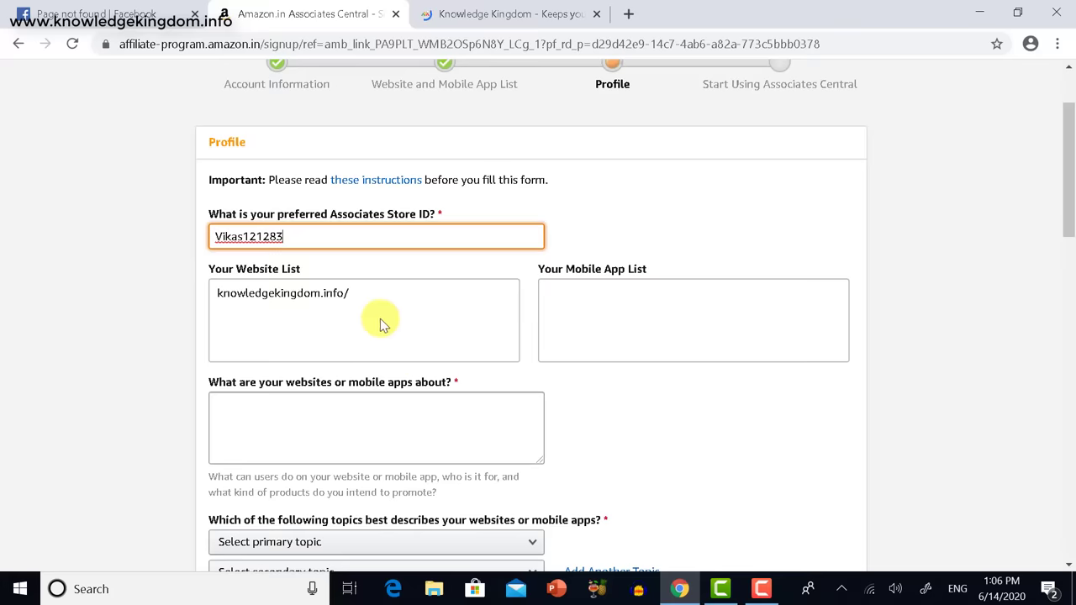
- Change the first letter of the preferred Associates Store ID to lowercase
{"action": "left_click", "coordinate": [218, 236]}
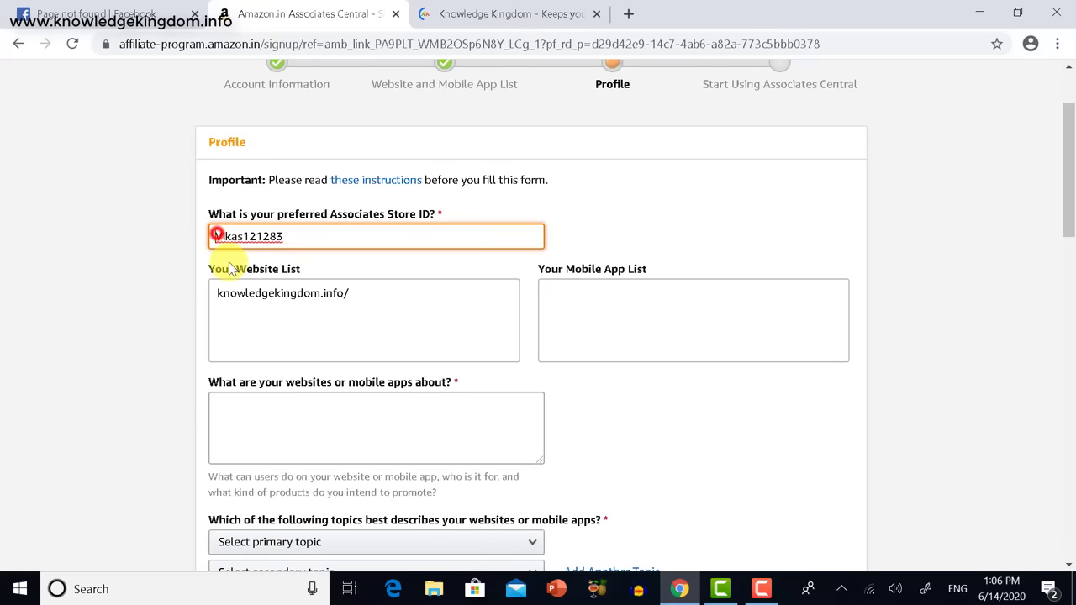
{"action": "key", "text": "BackSpace"}
{"action": "type", "text": "c"}
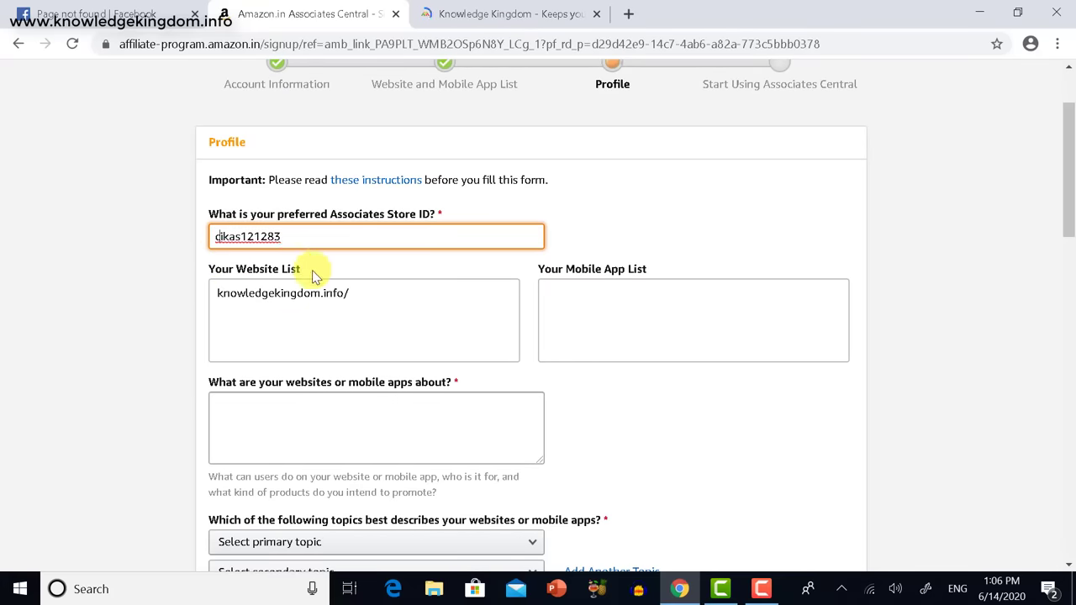
{"action": "key", "text": "BackSpace"}
{"action": "type", "text": "v"}
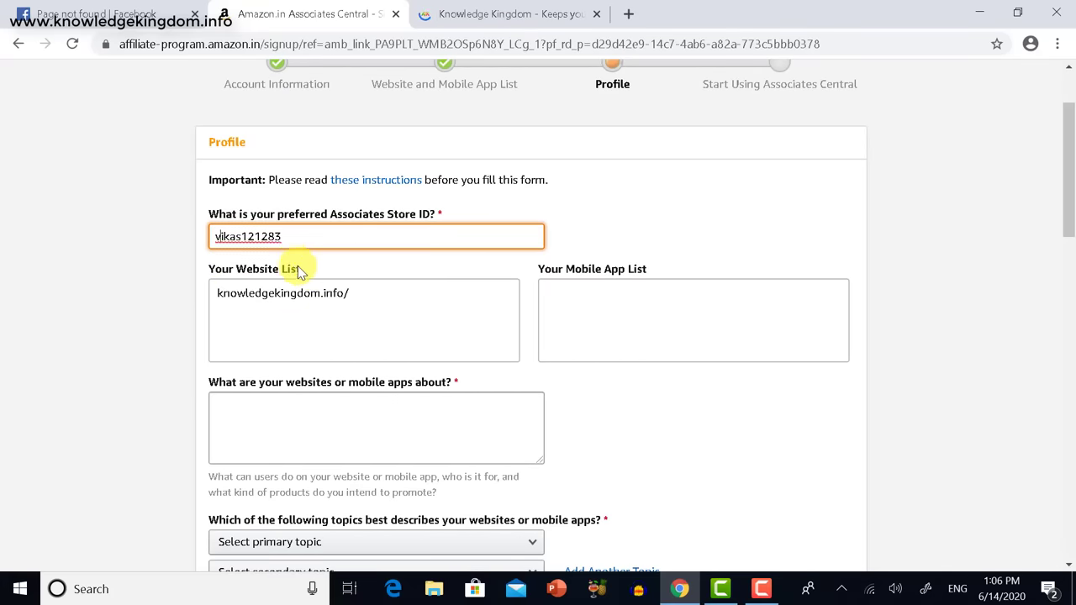
{"action": "left_click", "coordinate": [311, 236]}
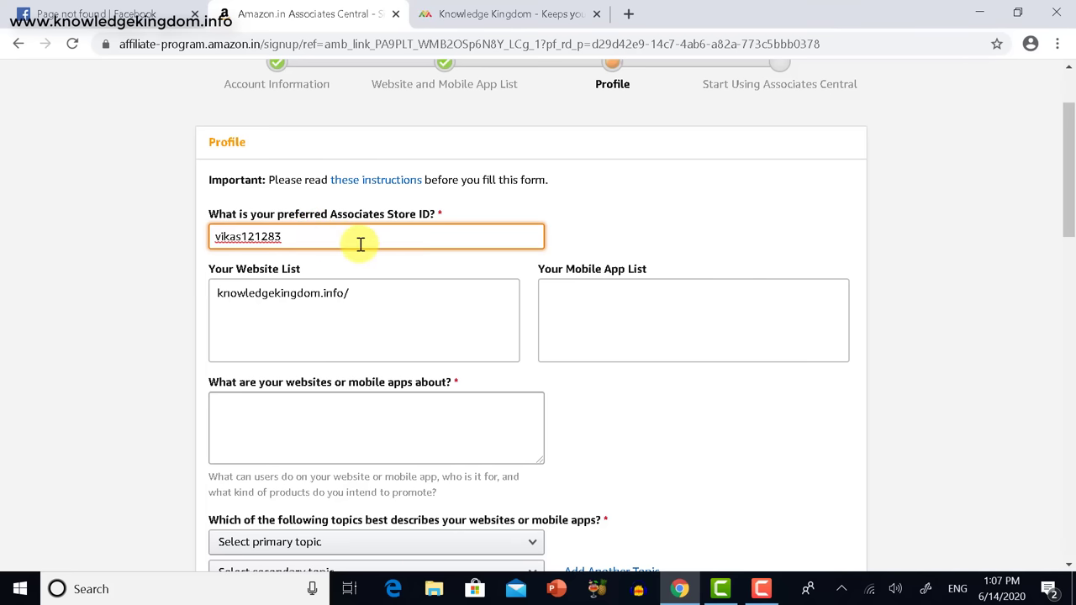
- Describe what the websites or mobile apps are about as "Science and Technology" in the profile form
{"action": "left_click", "coordinate": [587, 329]}
{"action": "scroll", "coordinate": [379, 378], "scroll_direction": "down", "scroll_amount": 1}
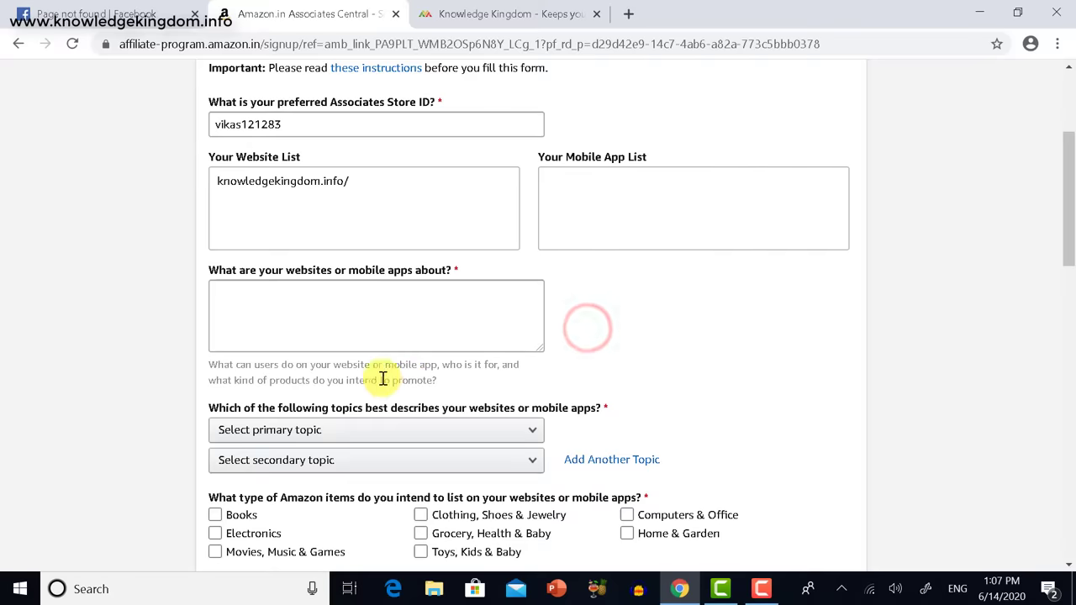
{"action": "left_click", "coordinate": [286, 307]}
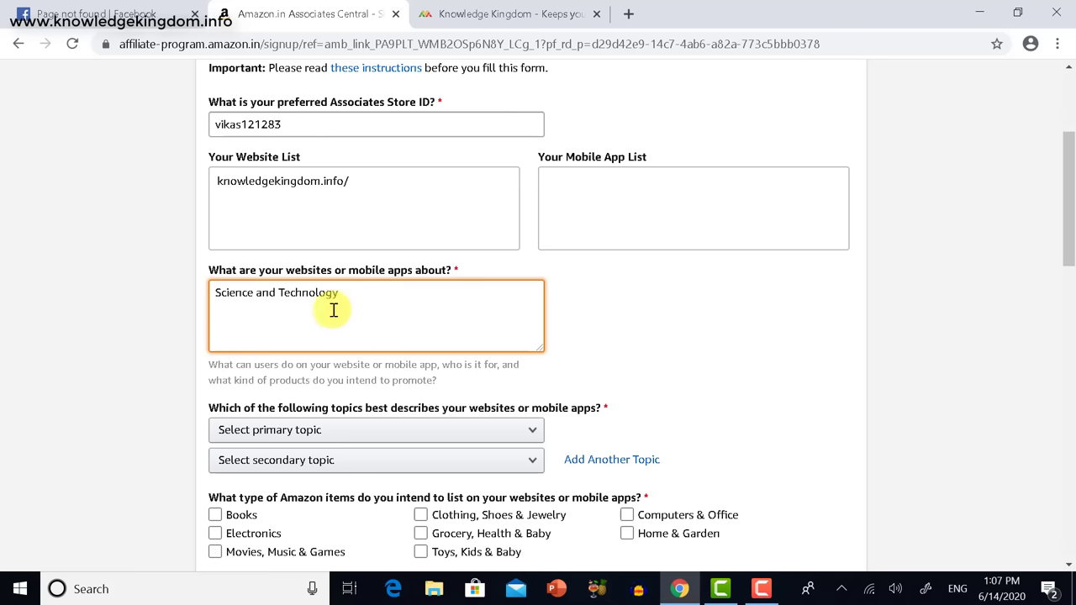
- Set the primary topic of the websites or mobile apps to Computers/Software/Technology
{"action": "scroll", "coordinate": [405, 322], "scroll_direction": "down", "scroll_amount": 2}
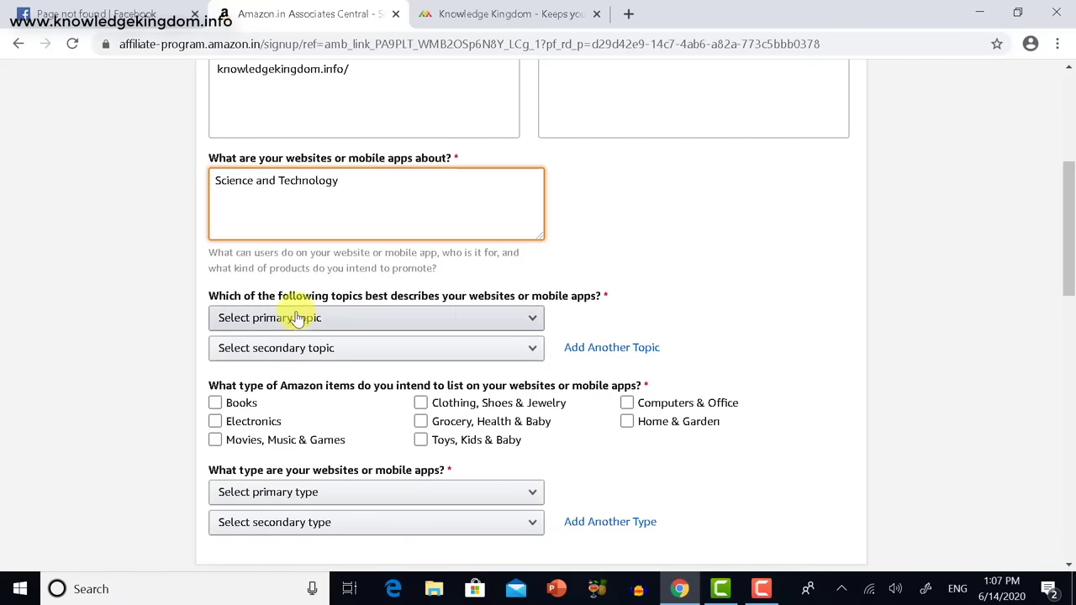
{"action": "scroll", "coordinate": [240, 300], "scroll_direction": "down", "scroll_amount": 2}
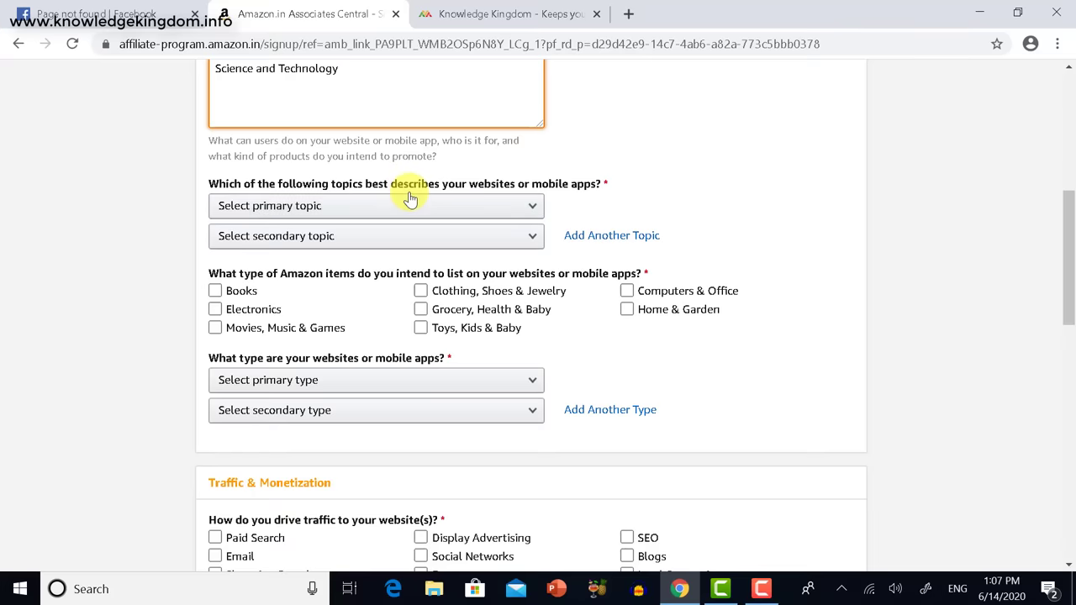
{"action": "left_click", "coordinate": [342, 209]}
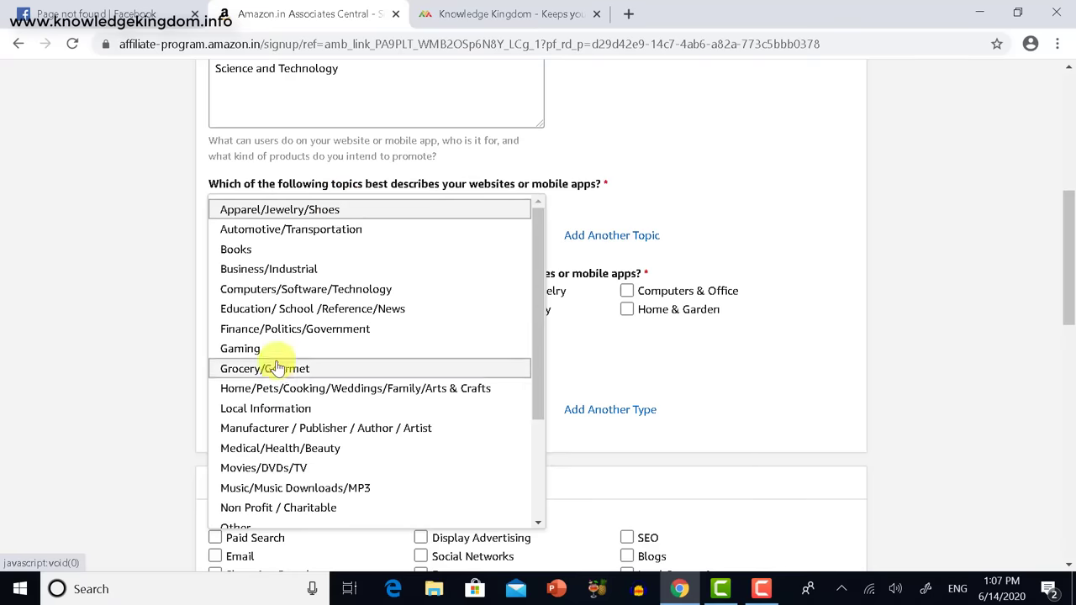
{"action": "scroll", "coordinate": [281, 336], "scroll_direction": "down", "scroll_amount": 2}
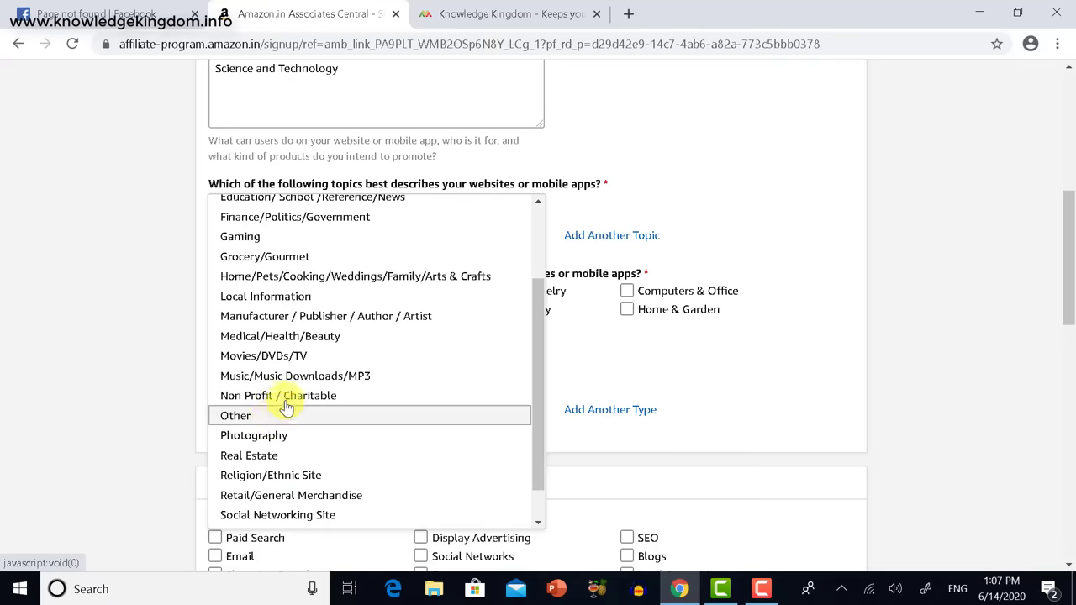
{"action": "scroll", "coordinate": [290, 252], "scroll_direction": "up", "scroll_amount": 2}
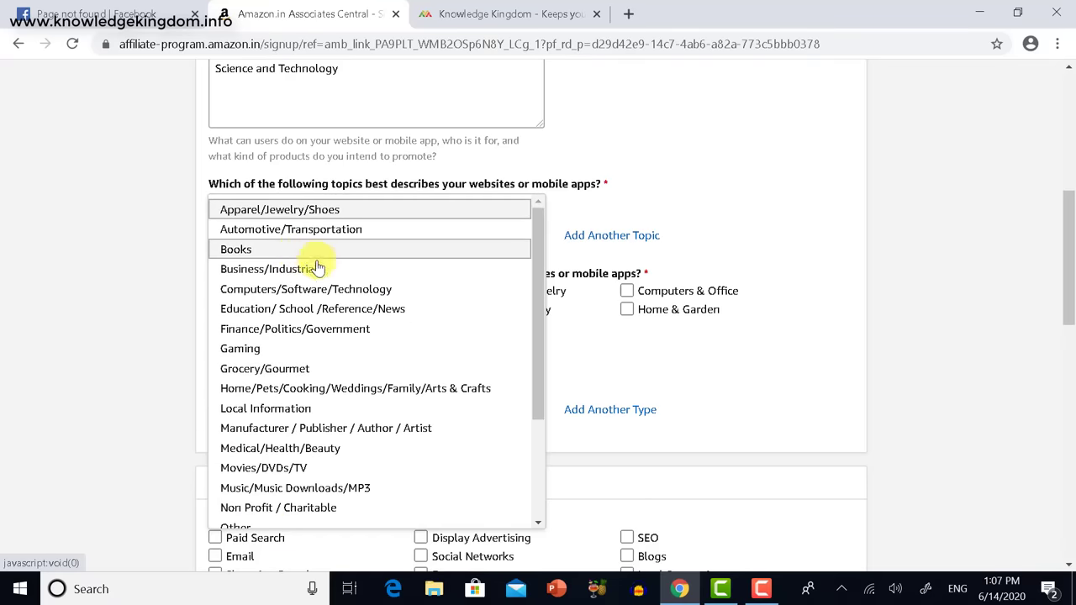
{"action": "scroll", "coordinate": [309, 312], "scroll_direction": "down", "scroll_amount": 3}
{"action": "scroll", "coordinate": [311, 326], "scroll_direction": "down", "scroll_amount": 1}
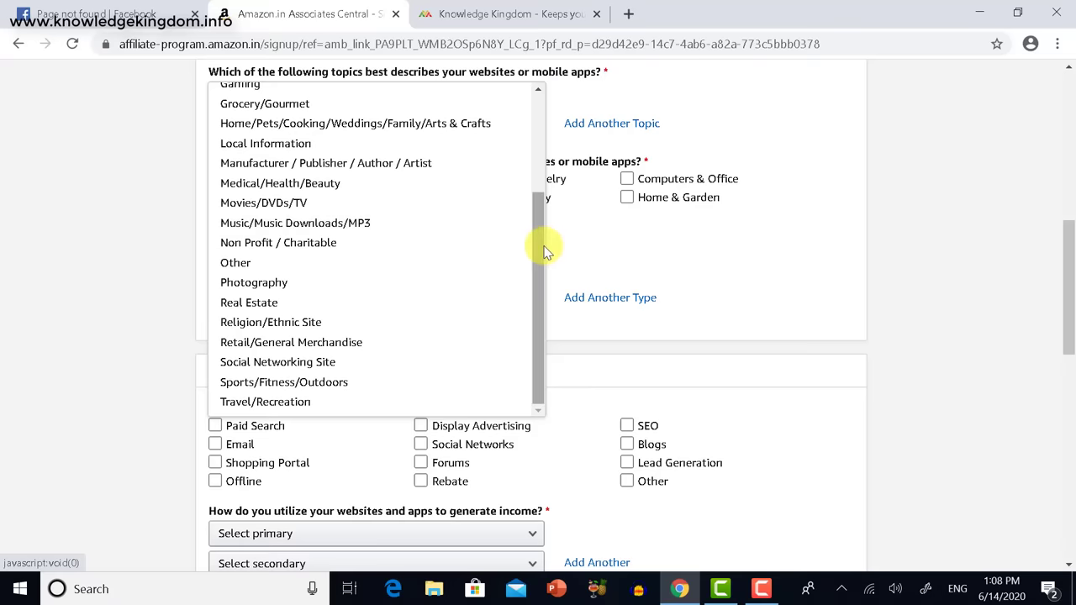
{"action": "left_click_drag", "start_coordinate": [544, 249], "coordinate": [541, 159]}
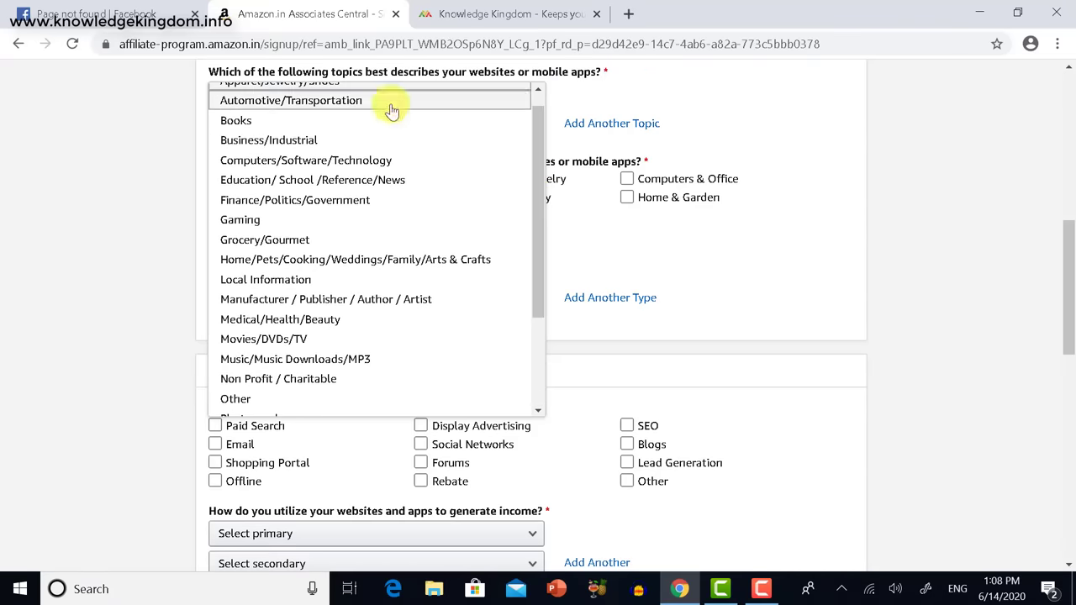
{"action": "left_click", "coordinate": [353, 165]}
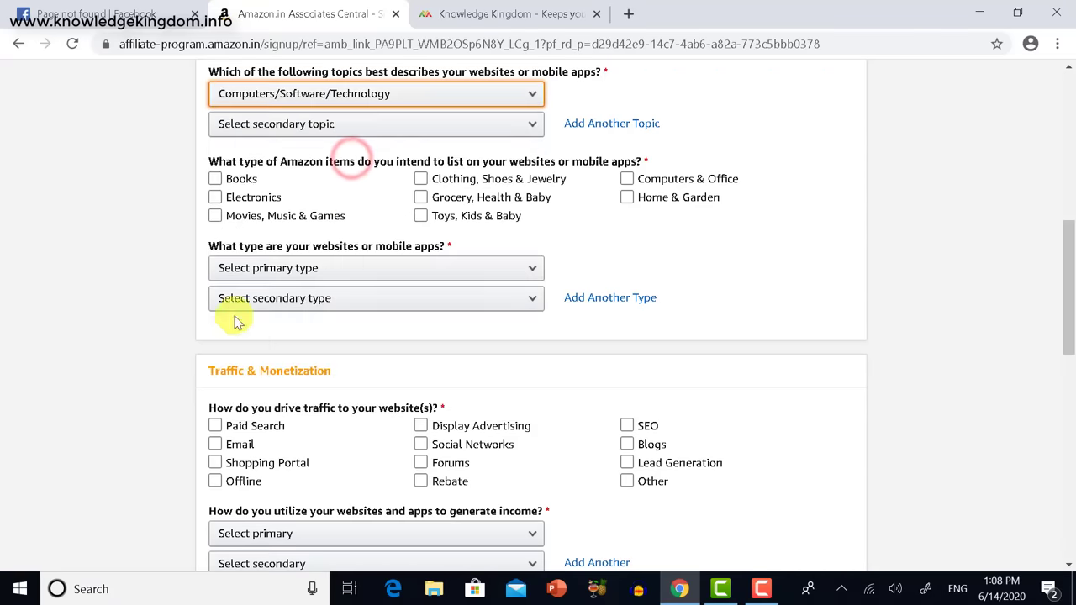
- Set the secondary topic of the websites or mobile apps to Computers/Software/Technology as well
{"action": "scroll", "coordinate": [351, 250], "scroll_direction": "up", "scroll_amount": 1}
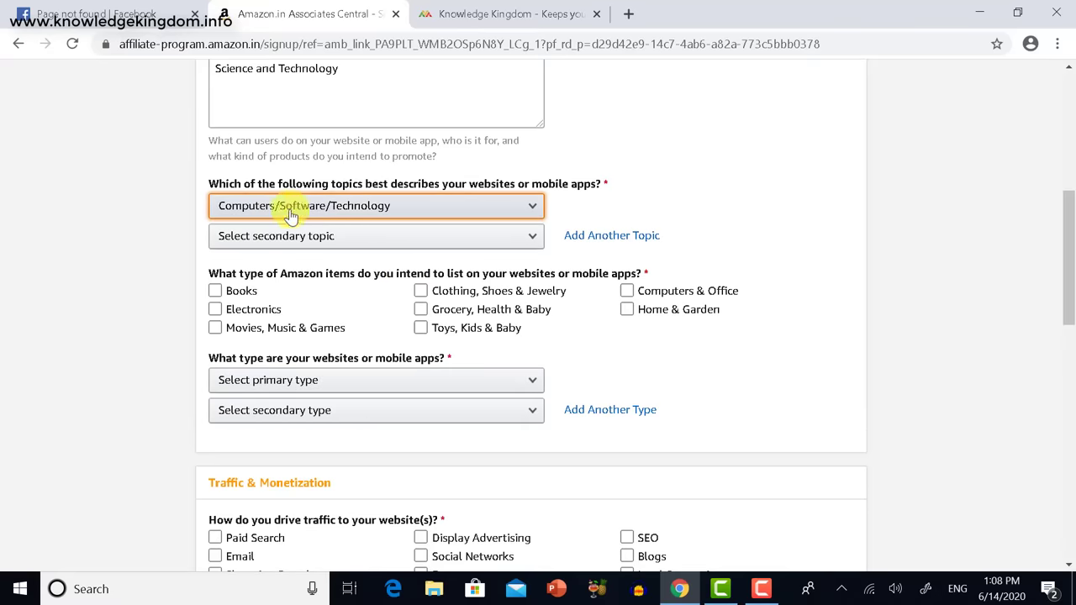
{"action": "left_click", "coordinate": [319, 235]}
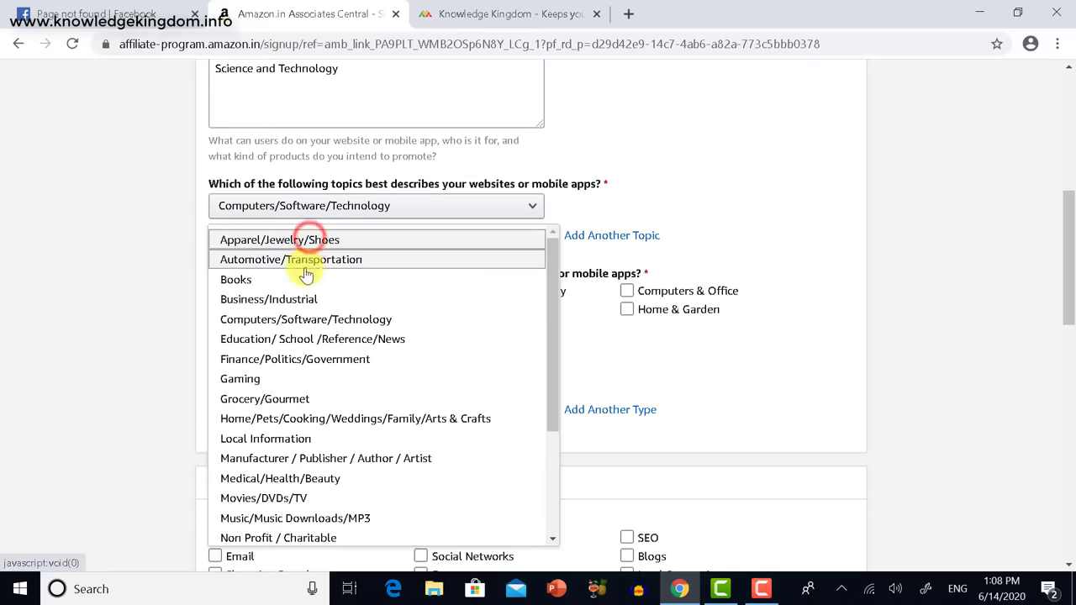
{"action": "left_click", "coordinate": [305, 320]}
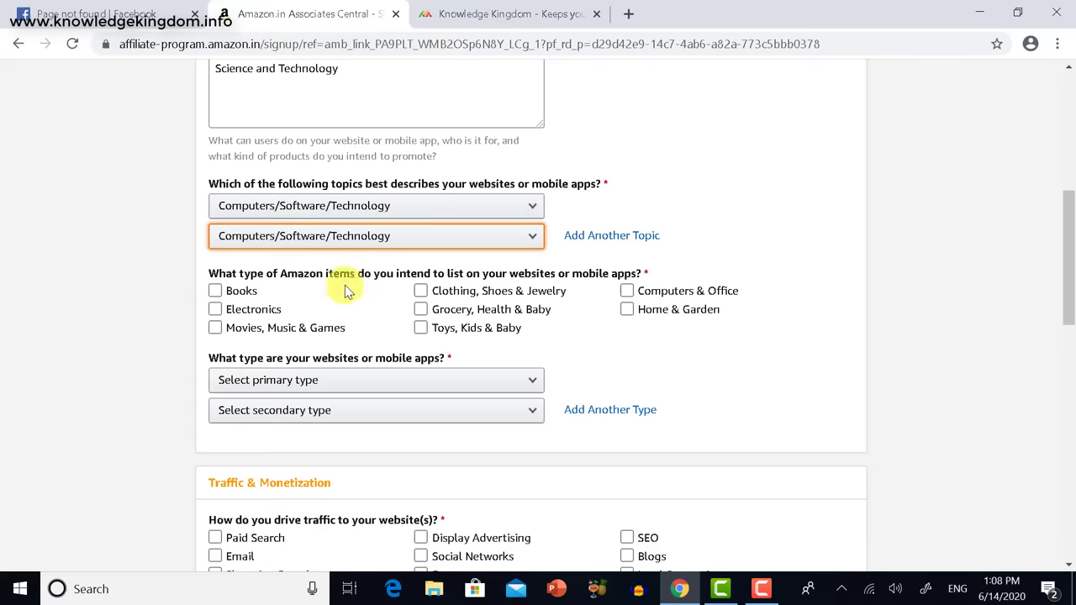
- Select Clothing, Shoes & Jewelry; Grocery, Health & Baby; and Toys, Kids & Baby as Amazon item types to list
{"action": "left_click", "coordinate": [229, 295]}
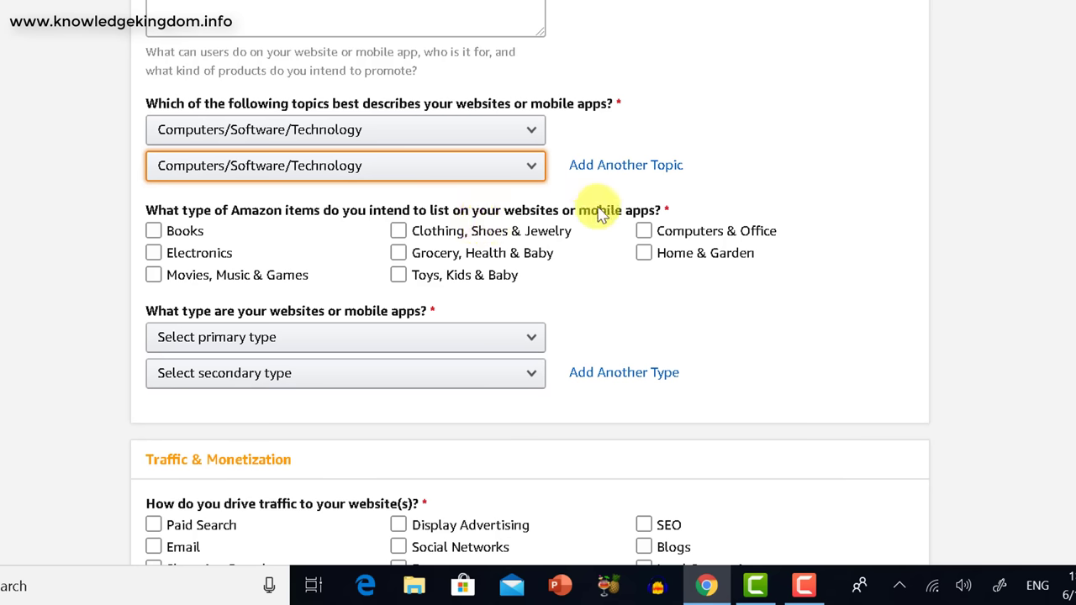
{"action": "left_click", "coordinate": [256, 253]}
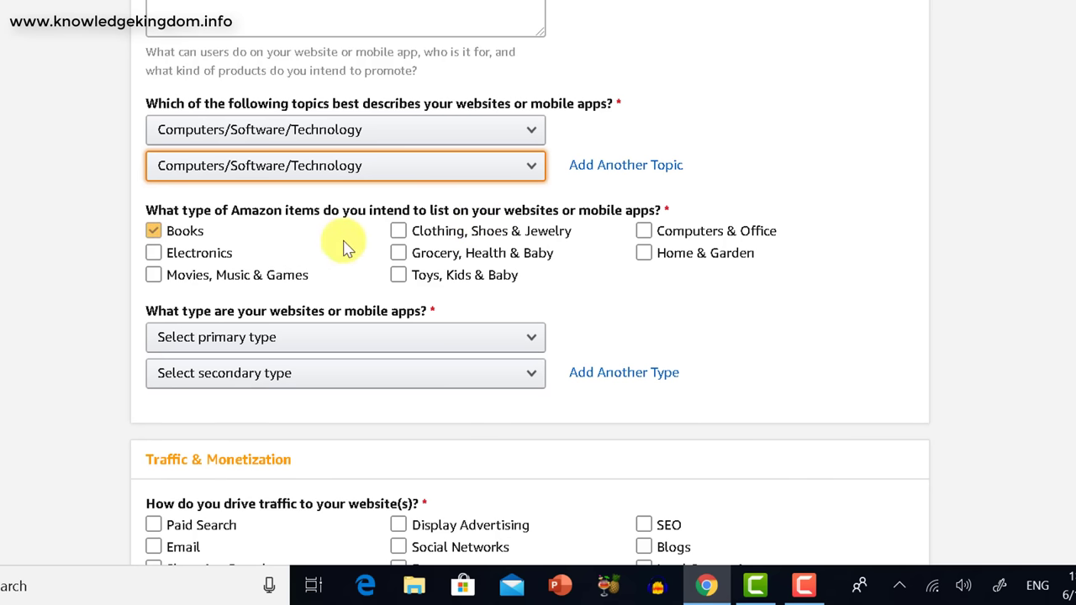
{"action": "left_click", "coordinate": [398, 233]}
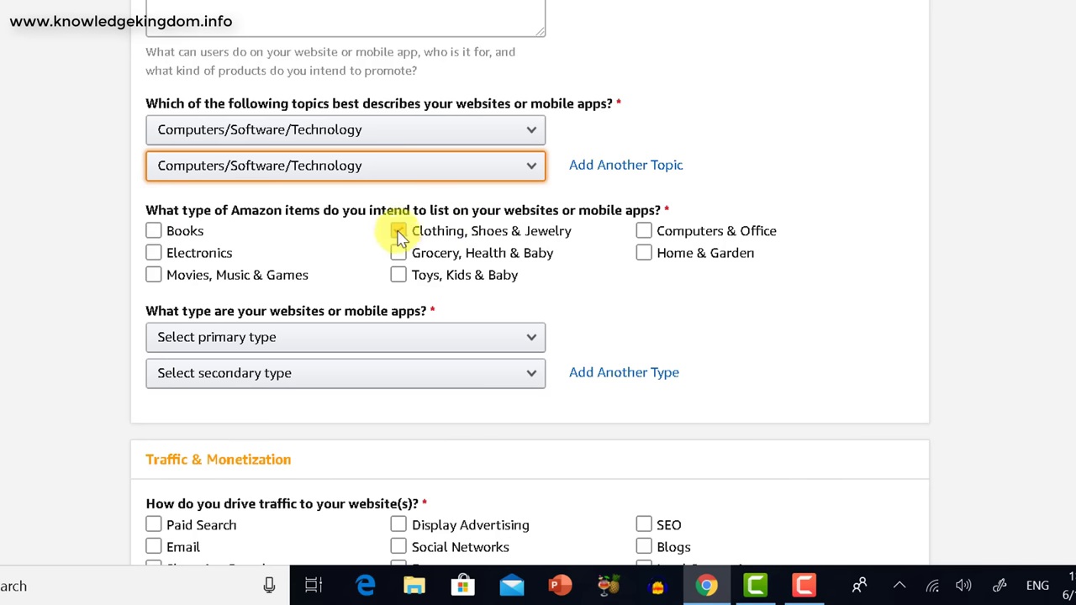
{"action": "left_click", "coordinate": [398, 231]}
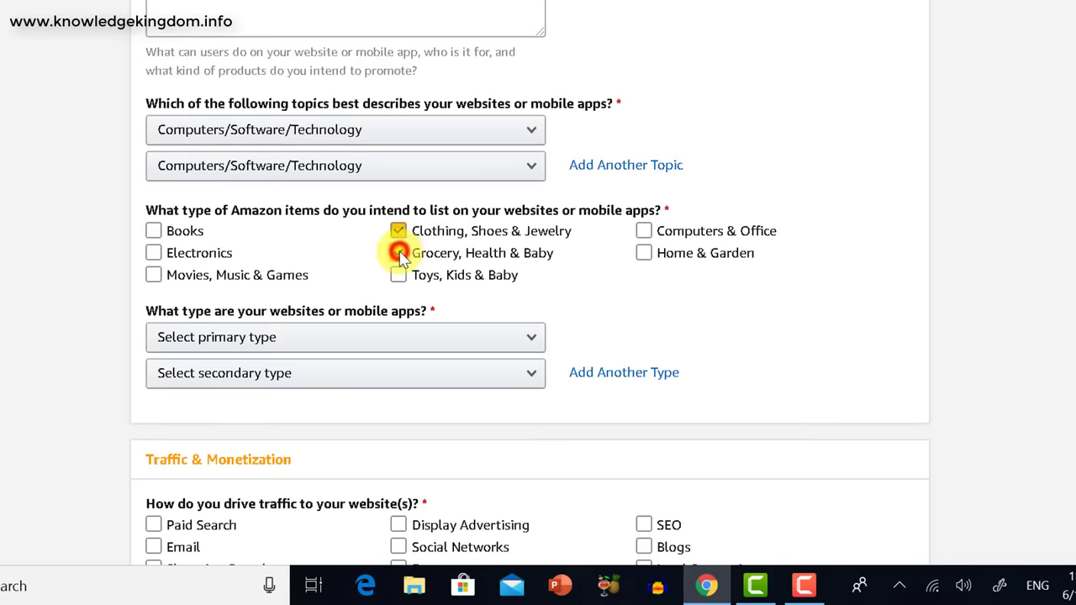
{"action": "left_click", "coordinate": [398, 253]}
{"action": "left_click", "coordinate": [398, 275]}
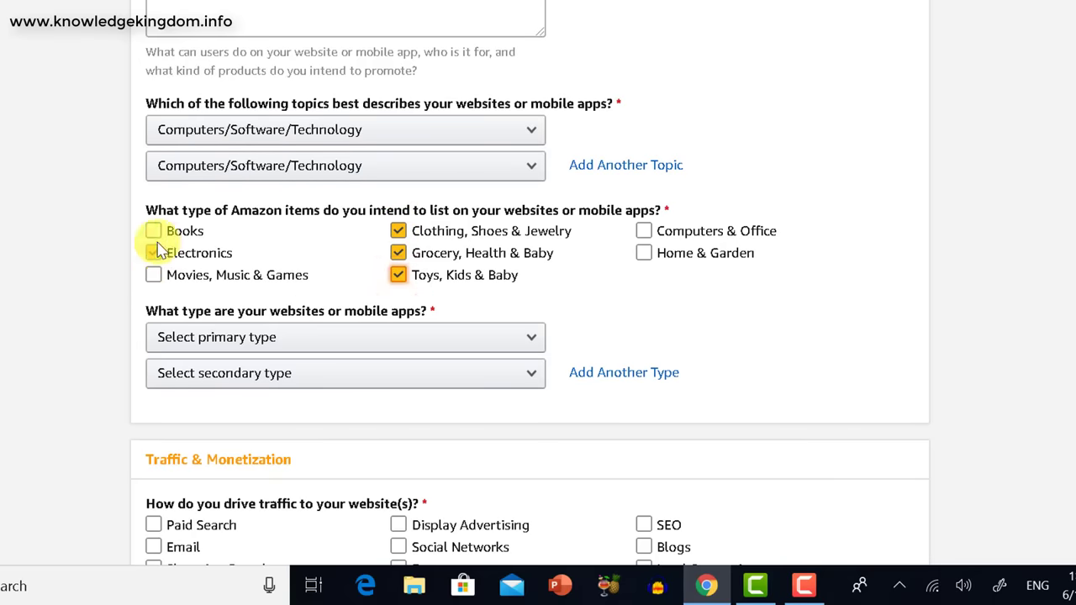
{"action": "left_click", "coordinate": [643, 254]}
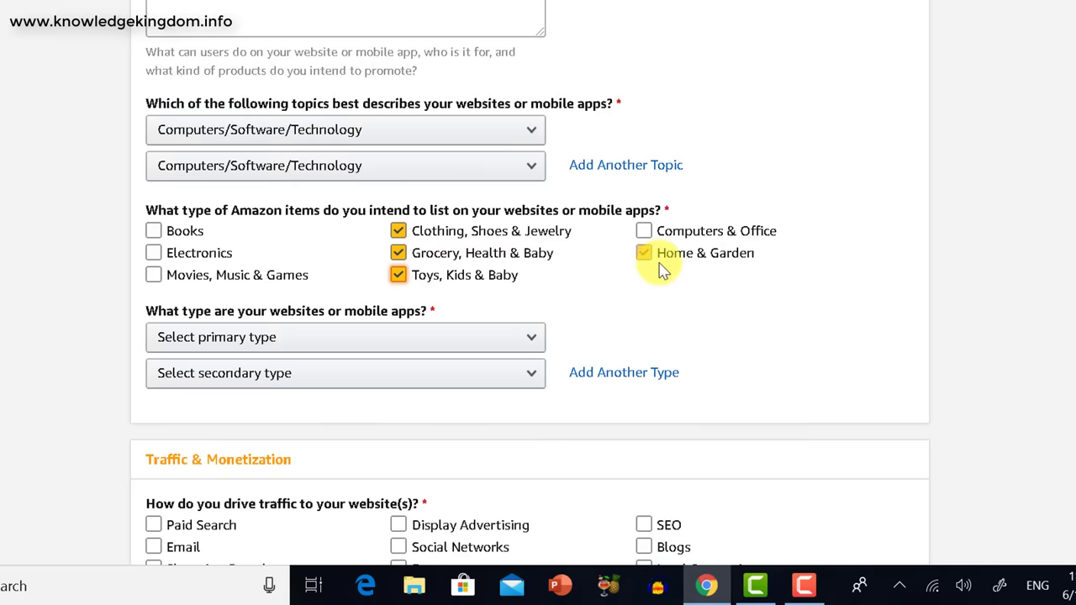
{"action": "left_click", "coordinate": [660, 264]}
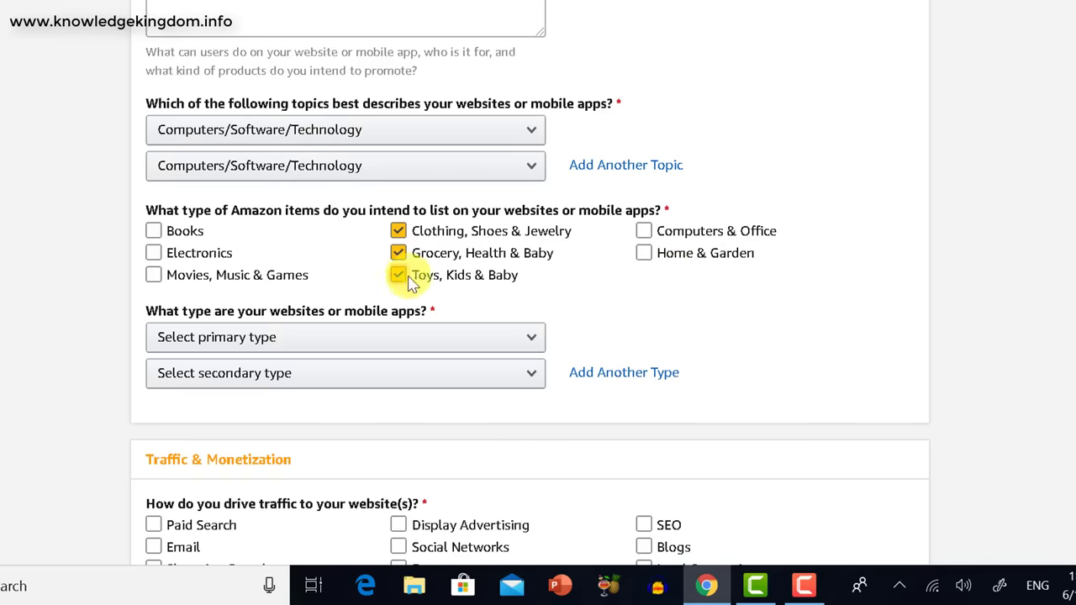
- Add Electronics, Computers & Office and Home & Garden to the intended Amazon item types, leaving Books unselected
{"action": "left_click", "coordinate": [153, 252]}
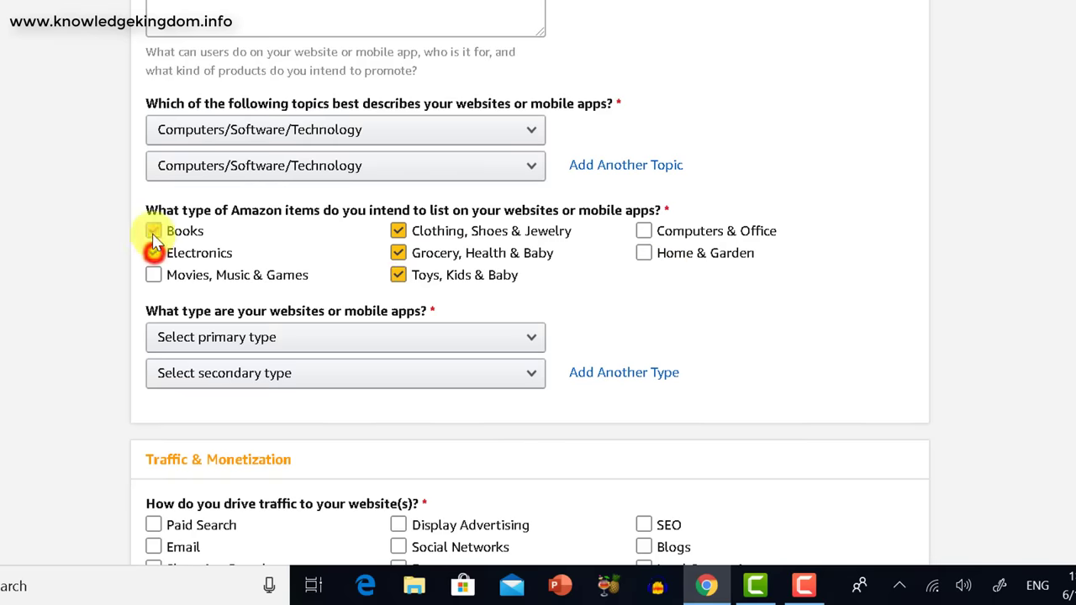
{"action": "left_click", "coordinate": [153, 232]}
{"action": "left_click", "coordinate": [153, 232]}
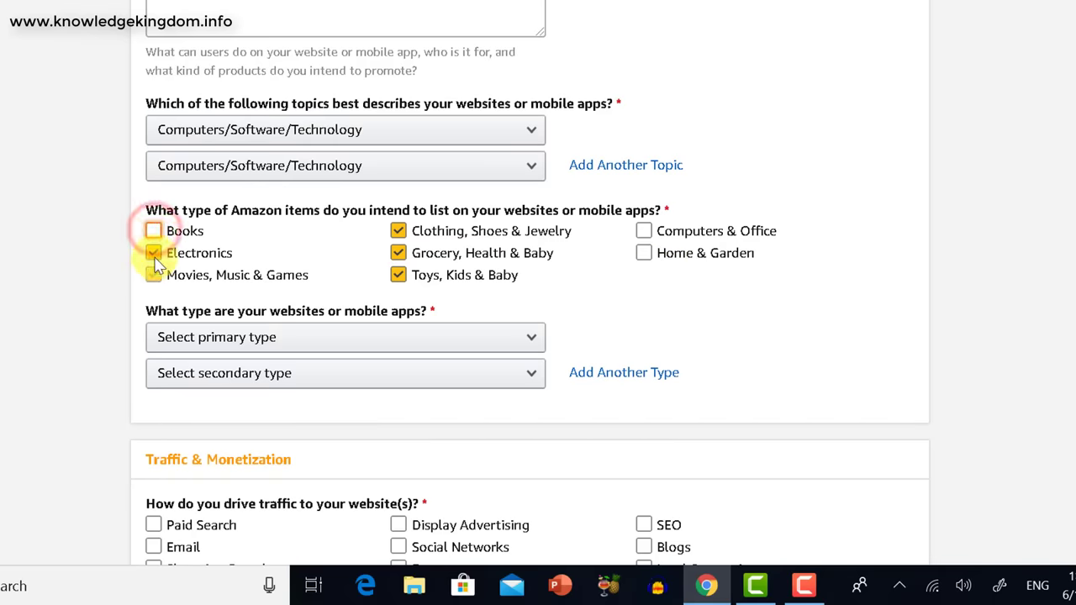
{"action": "left_click", "coordinate": [153, 276]}
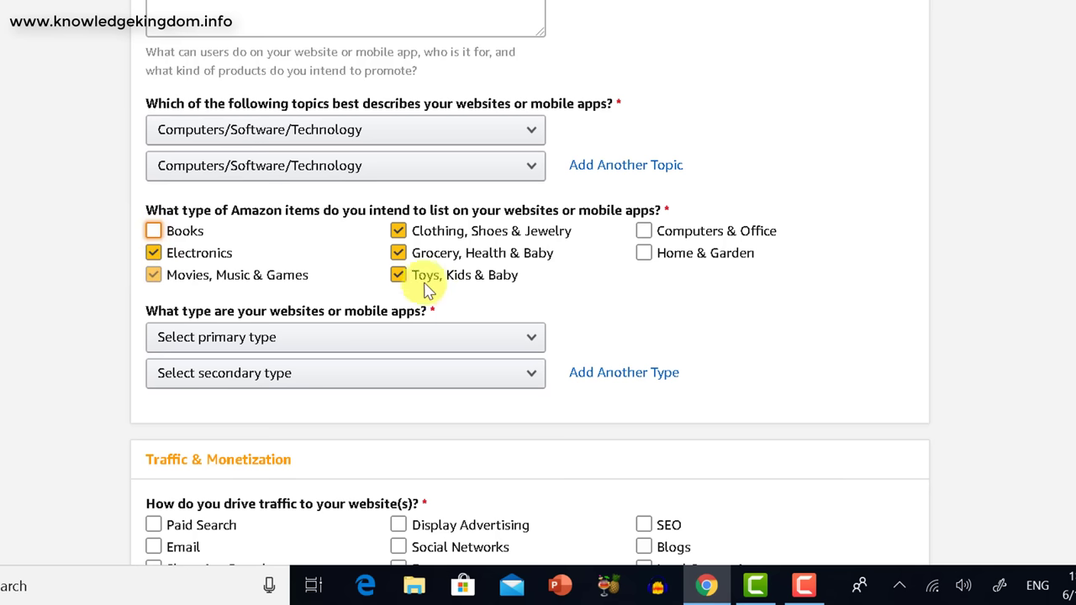
{"action": "left_click", "coordinate": [673, 232]}
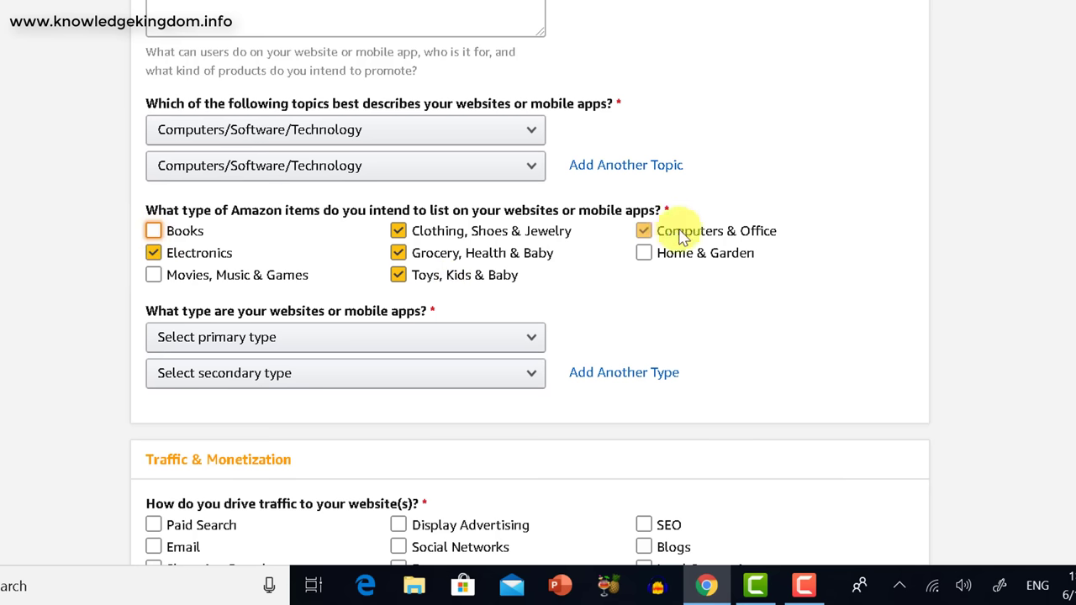
{"action": "left_click", "coordinate": [644, 254]}
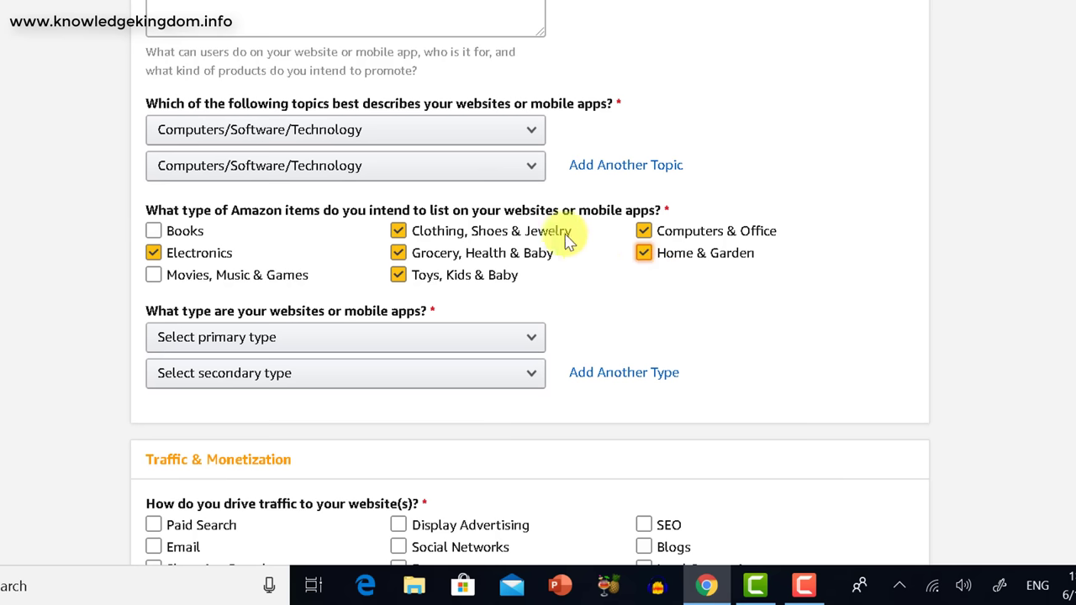
- Set both the primary and the secondary type of the websites or mobile apps to Other
{"action": "scroll", "coordinate": [480, 276], "scroll_direction": "down", "scroll_amount": 2}
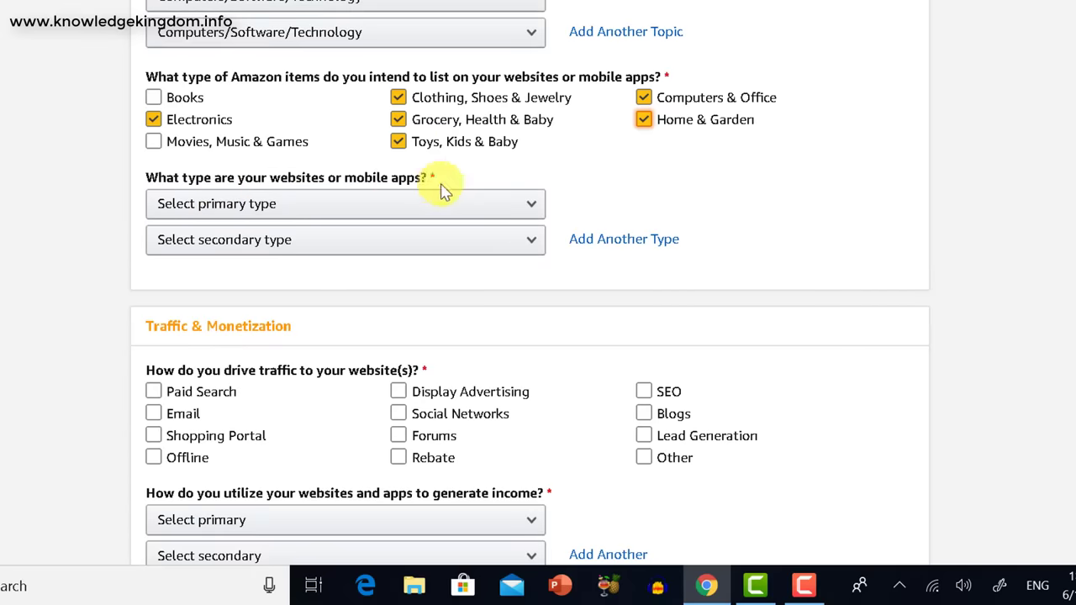
{"action": "left_click", "coordinate": [281, 206]}
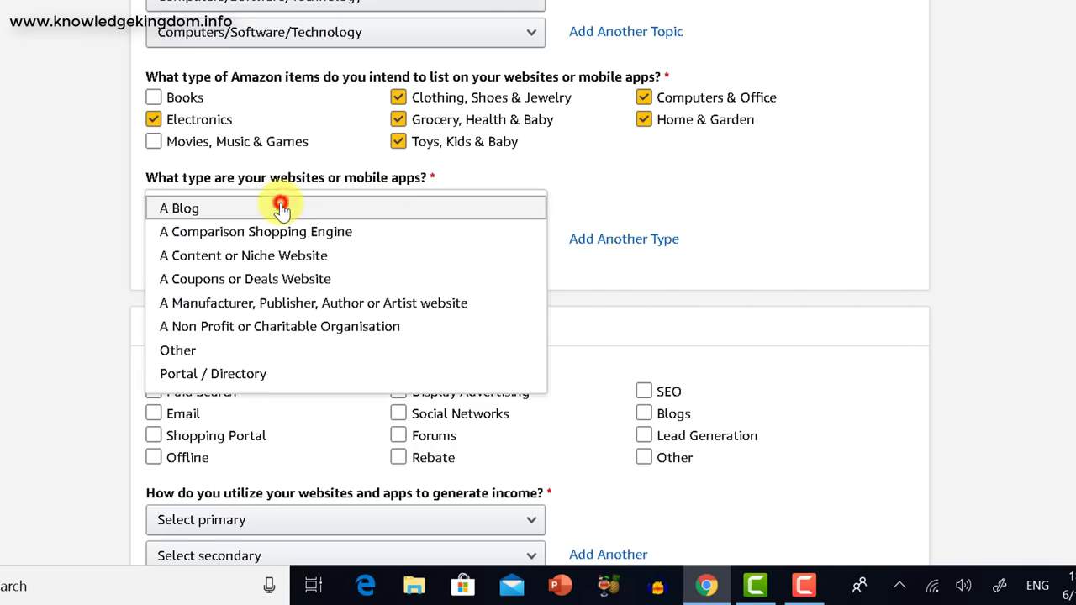
{"action": "left_click", "coordinate": [183, 351]}
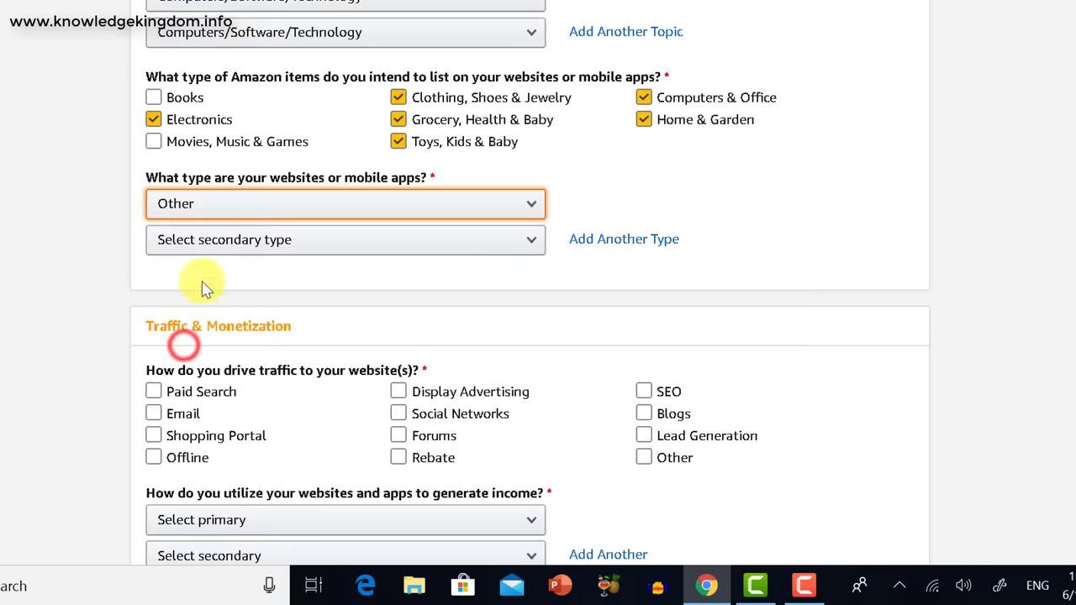
{"action": "left_click", "coordinate": [216, 239]}
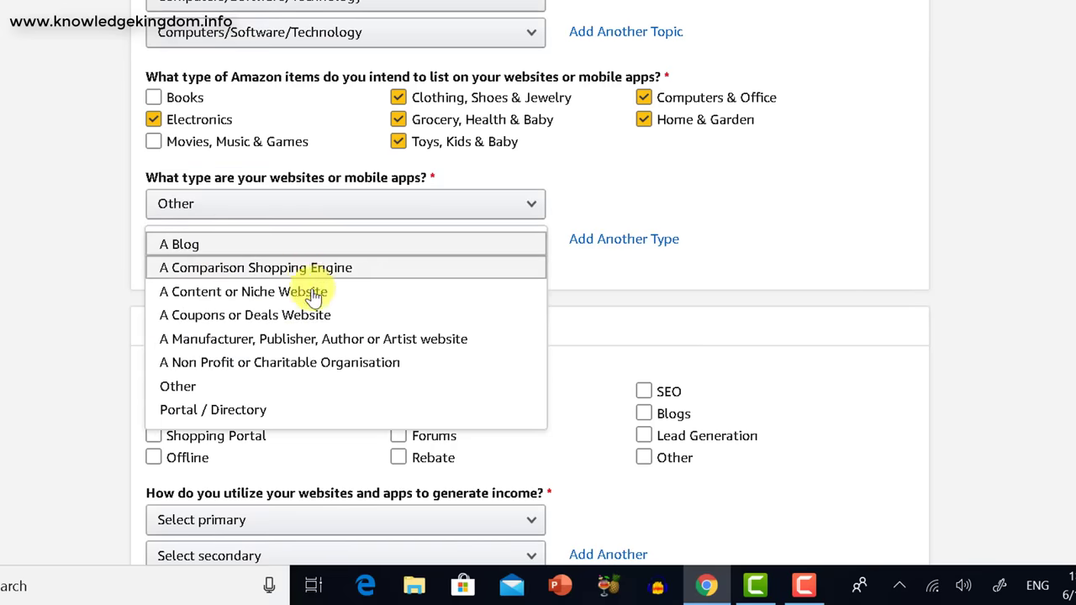
{"action": "left_click", "coordinate": [181, 388]}
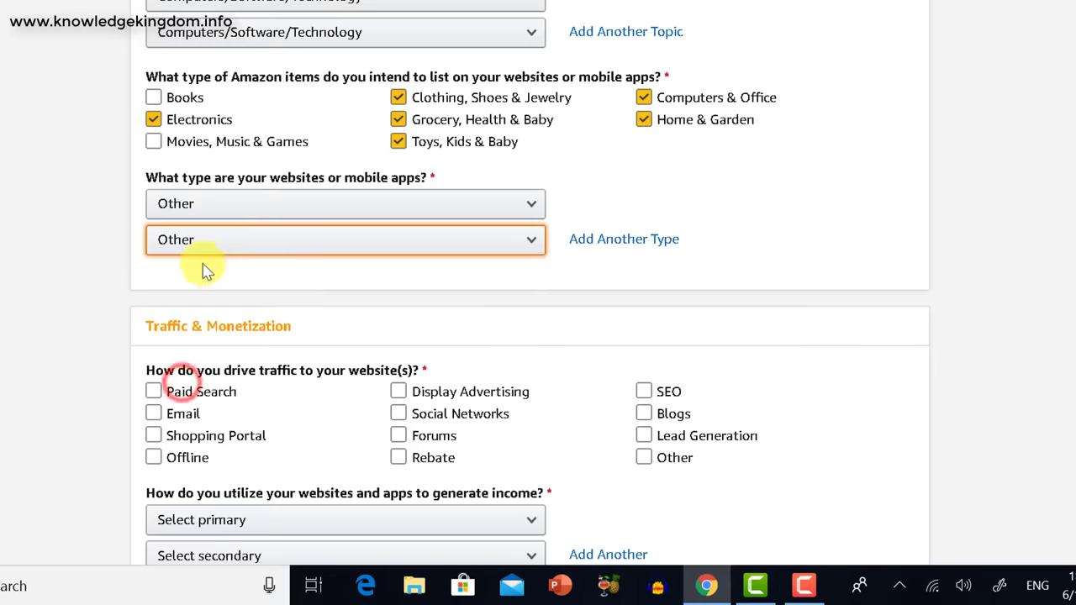
- Select Social Networks as the only way of driving traffic to the websites
{"action": "scroll", "coordinate": [450, 318], "scroll_direction": "down", "scroll_amount": 2}
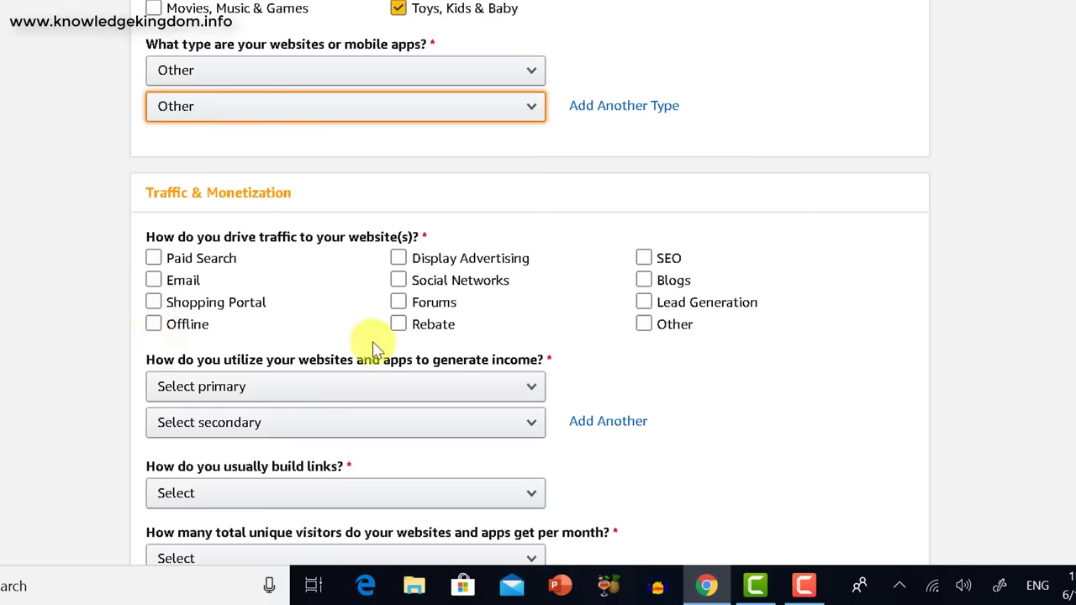
{"action": "left_click", "coordinate": [404, 284]}
{"action": "left_click", "coordinate": [403, 284]}
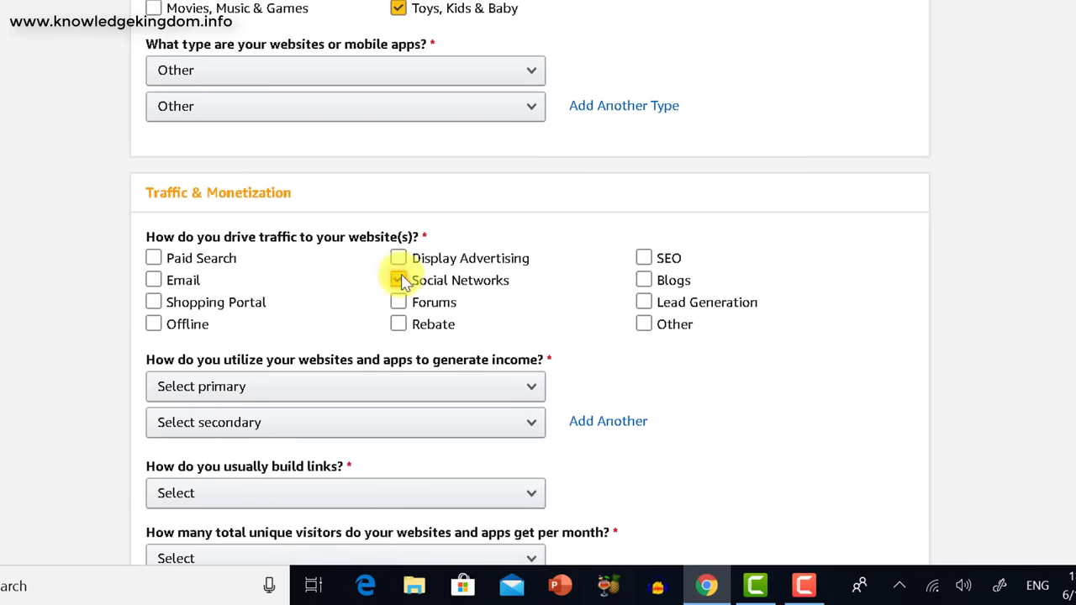
{"action": "left_click", "coordinate": [194, 281]}
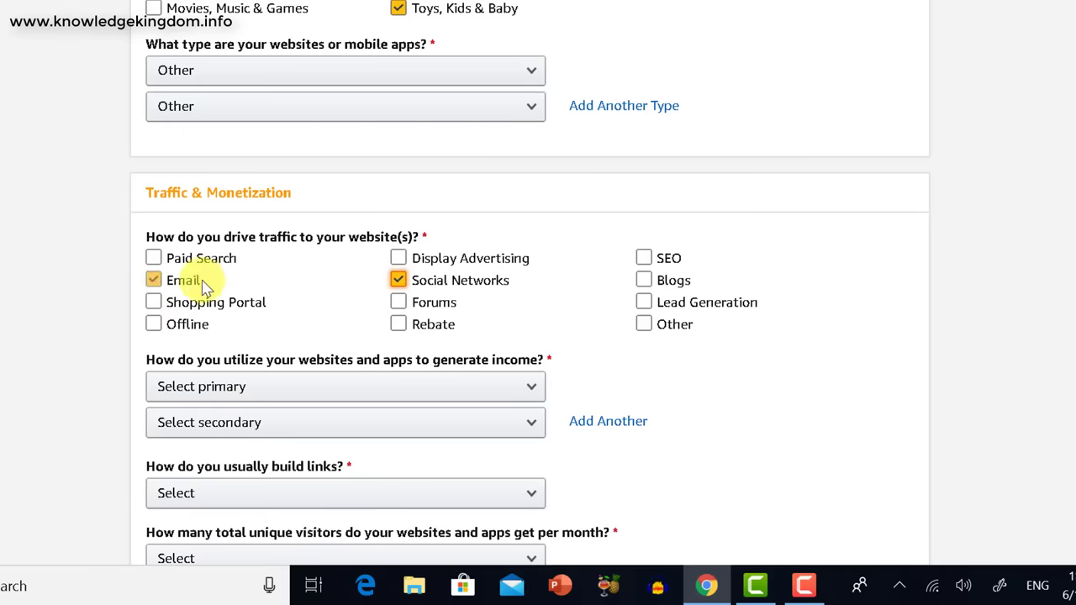
{"action": "left_click", "coordinate": [154, 284]}
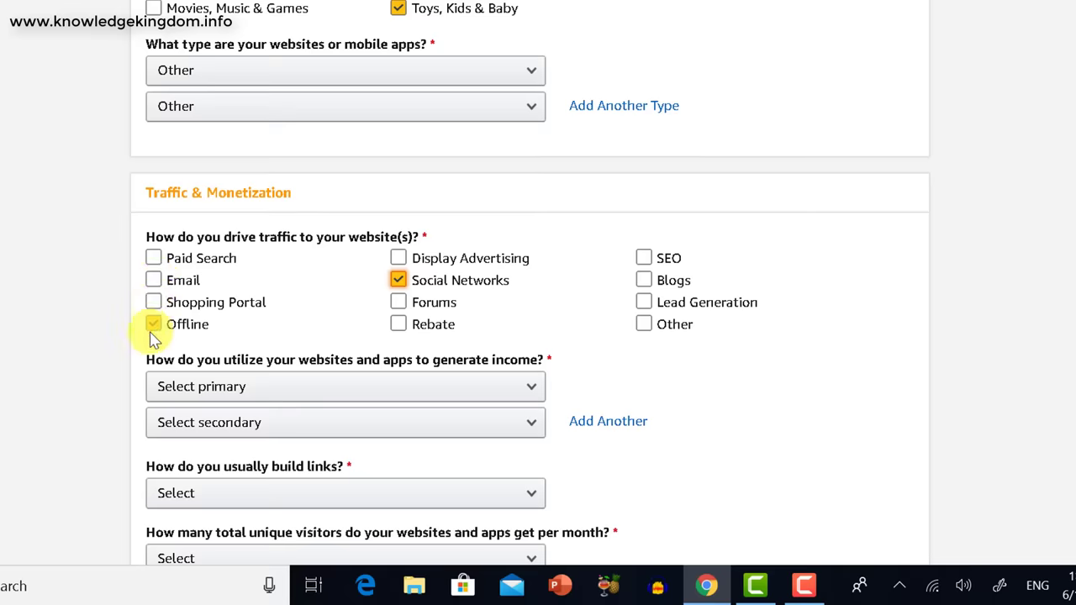
{"action": "scroll", "coordinate": [756, 361], "scroll_direction": "down", "scroll_amount": 2}
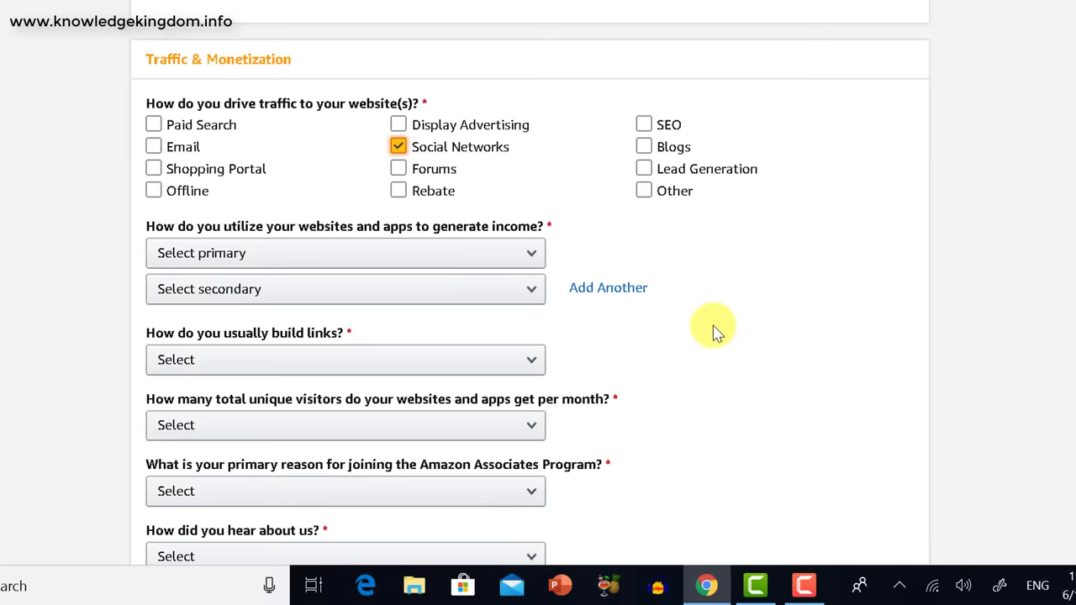
- Add Other as a way of driving traffic to the websites and open the choices for the primary income method
{"action": "left_click", "coordinate": [644, 192]}
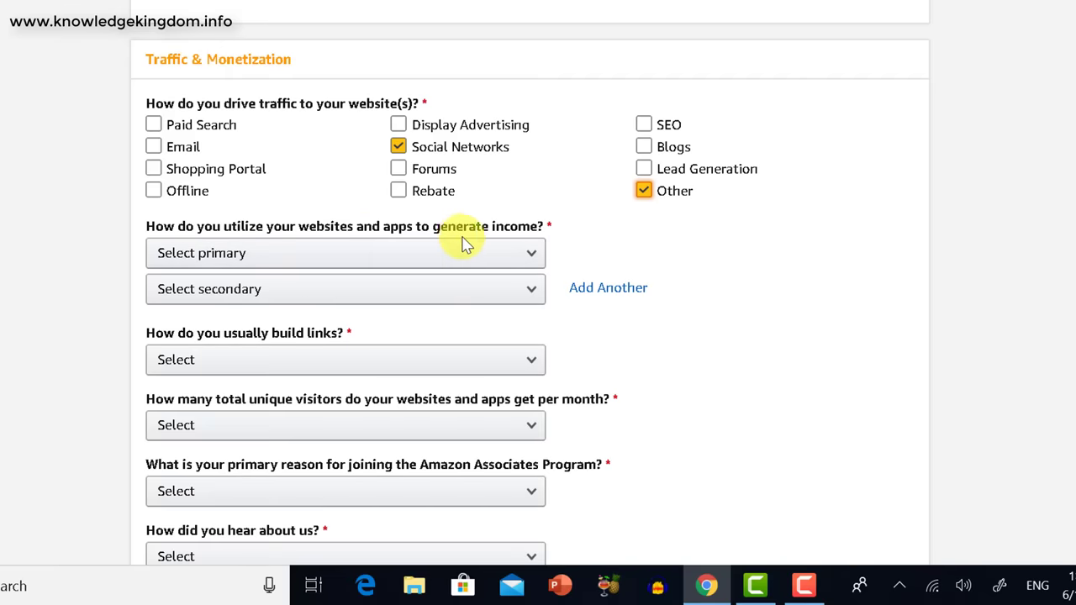
{"action": "left_click", "coordinate": [249, 256]}
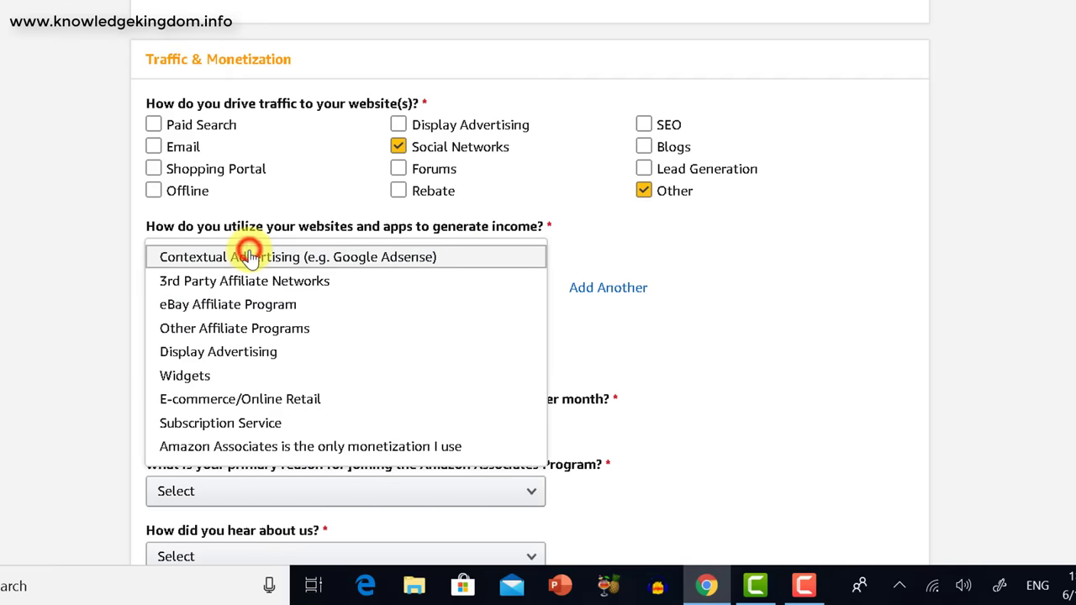
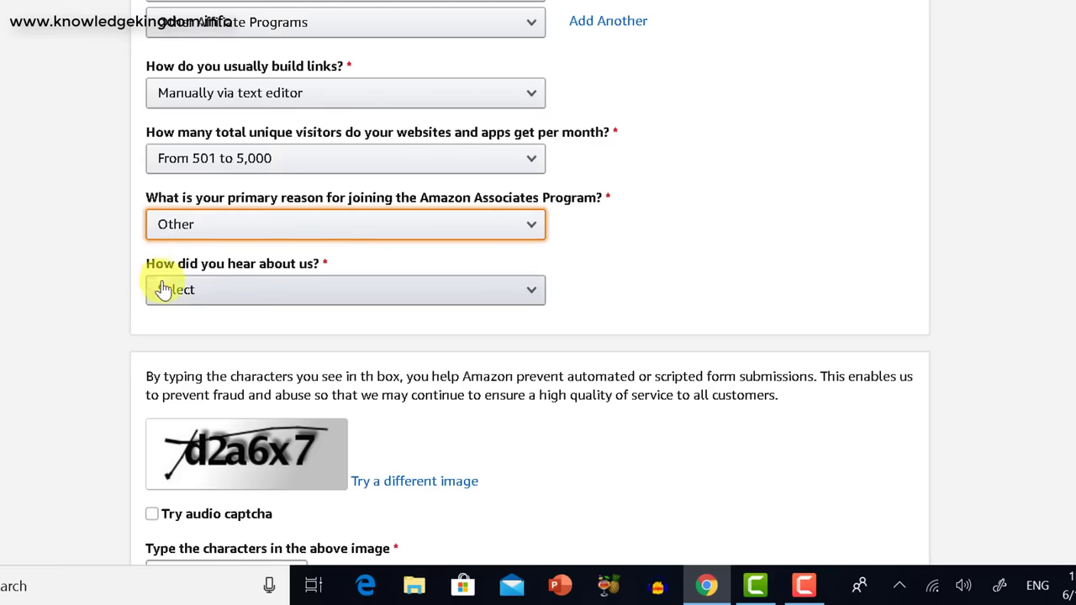
- Set how the program was heard about to Online Search and enter the captcha characters in the verification field
{"action": "left_click", "coordinate": [283, 291]}
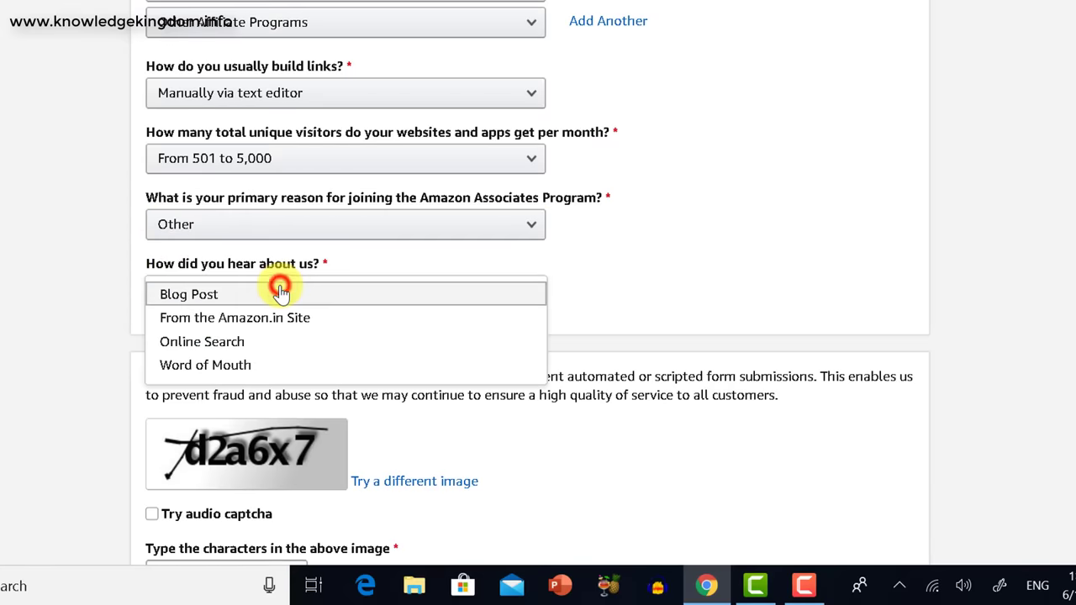
{"action": "left_click", "coordinate": [240, 342]}
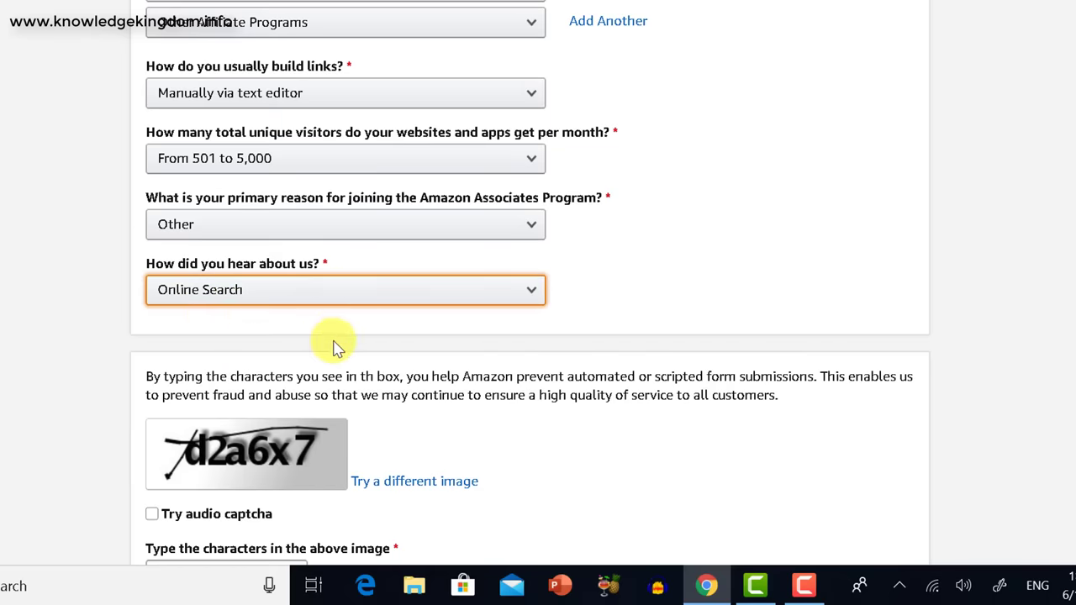
{"action": "scroll", "coordinate": [332, 344], "scroll_direction": "down", "scroll_amount": 3}
{"action": "left_click", "coordinate": [232, 314]}
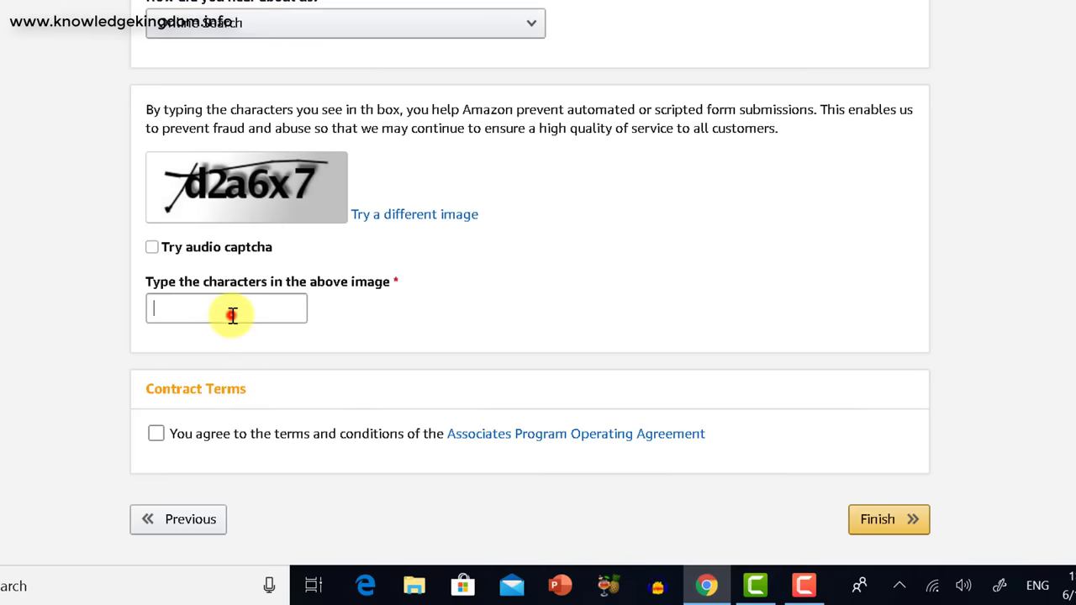
{"action": "scroll", "coordinate": [434, 296], "scroll_direction": "up", "scroll_amount": 2}
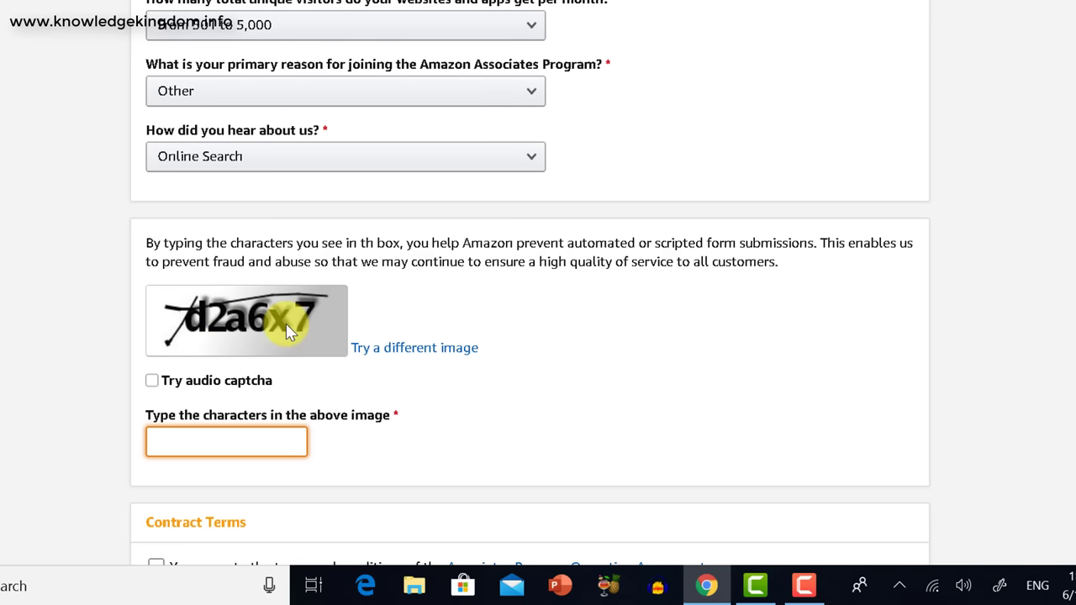
{"action": "scroll", "coordinate": [209, 438], "scroll_direction": "down", "scroll_amount": 2}
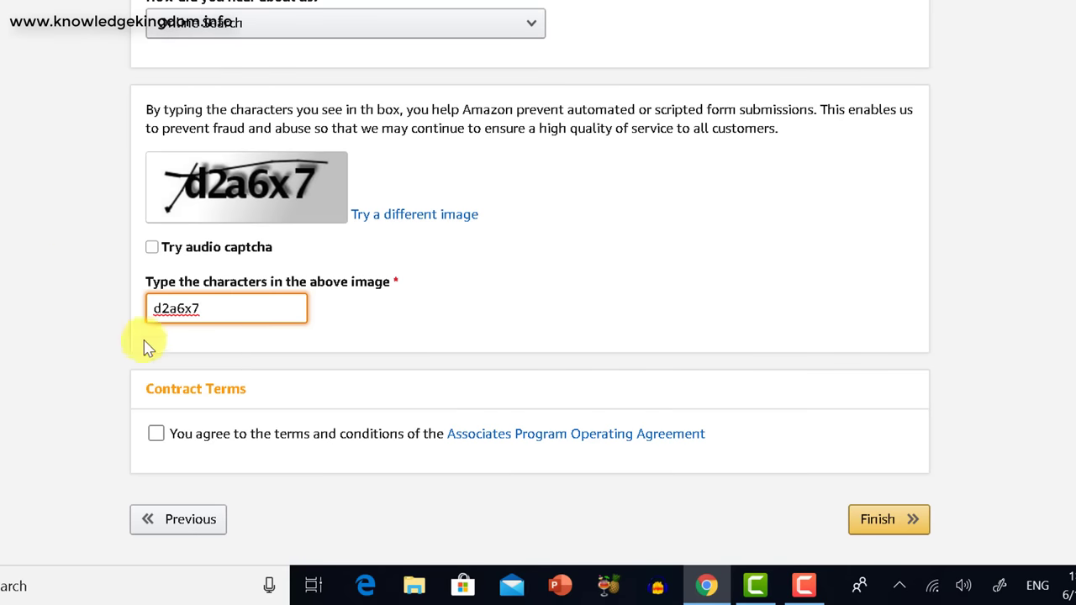
- Agree to the Associates Program Operating Agreement and finish the profile application
{"action": "left_click", "coordinate": [156, 436]}
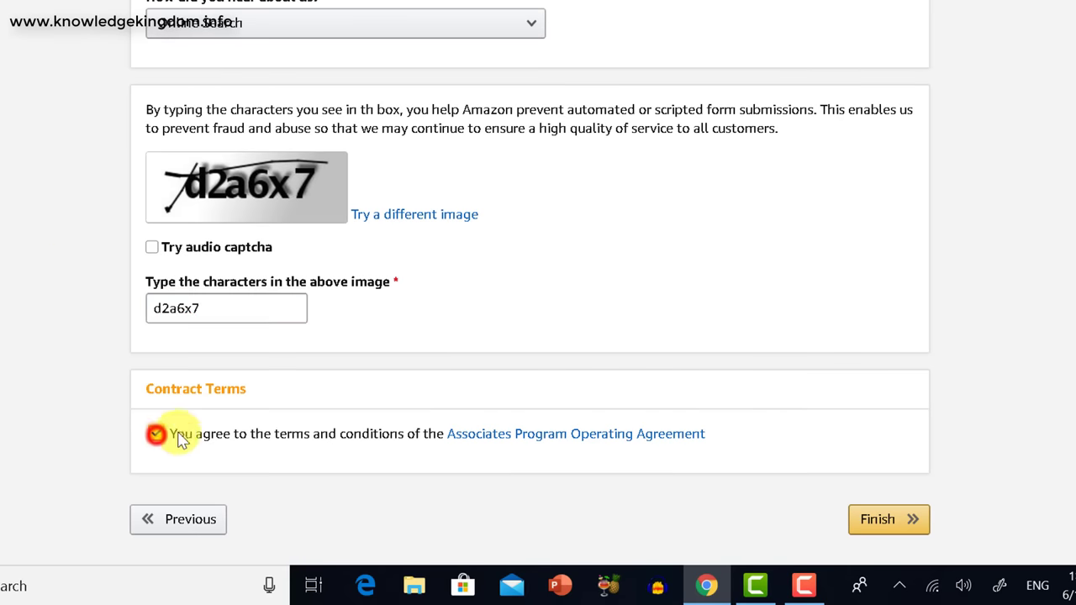
{"action": "left_click", "coordinate": [861, 519]}
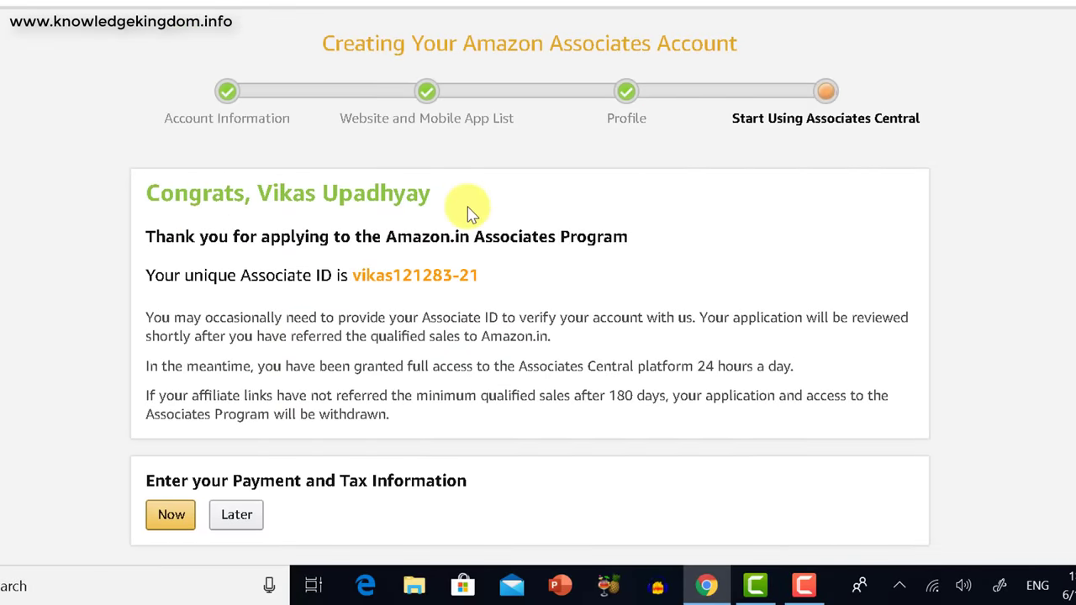
- Highlight the assigned Associate ID line and postpone entering the payment and tax information
{"action": "scroll", "coordinate": [461, 210], "scroll_direction": "down", "scroll_amount": 2}
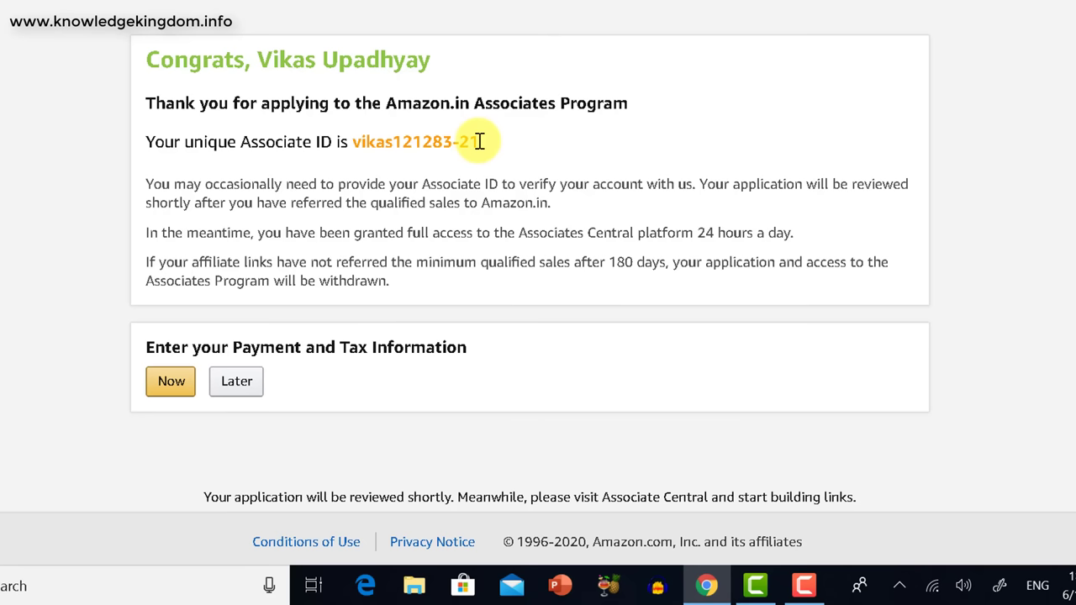
{"action": "left_click_drag", "start_coordinate": [483, 141], "coordinate": [119, 165]}
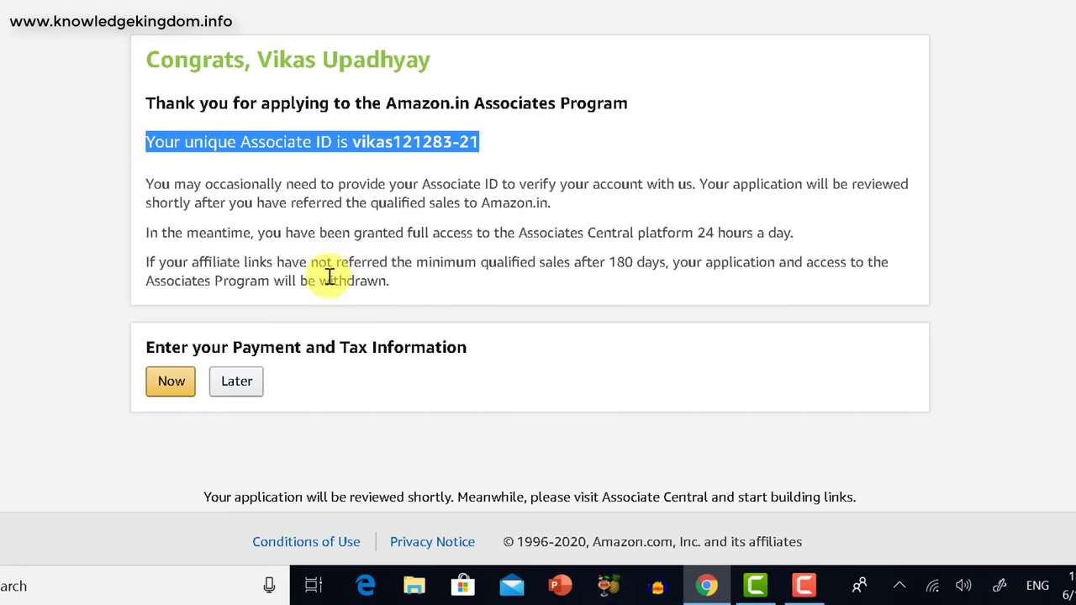
{"action": "scroll", "coordinate": [329, 274], "scroll_direction": "down", "scroll_amount": 1}
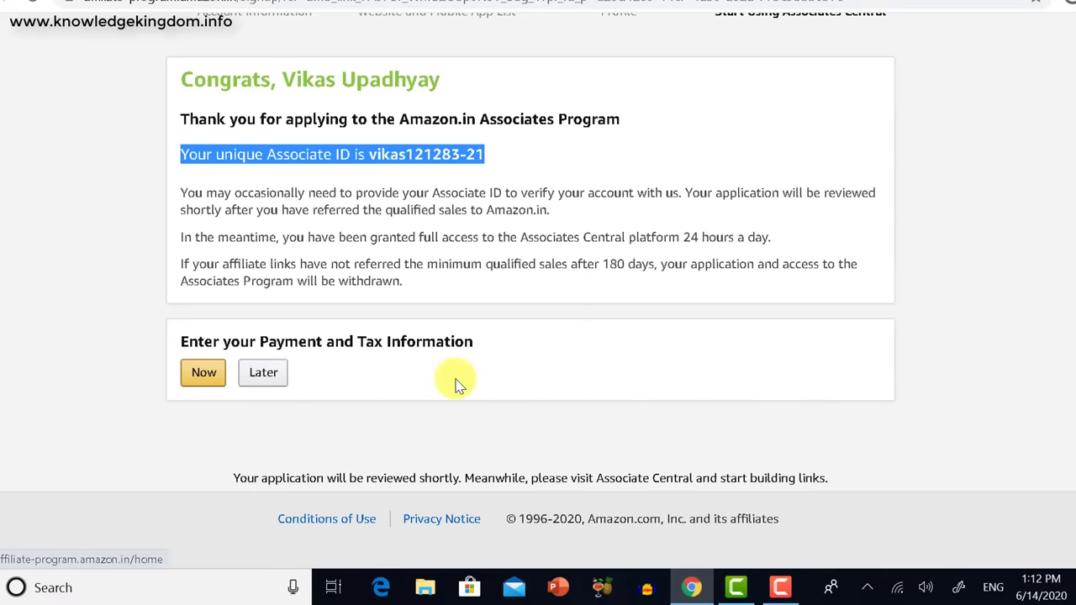
{"action": "scroll", "coordinate": [449, 379], "scroll_direction": "up", "scroll_amount": 1}
{"action": "scroll", "coordinate": [488, 353], "scroll_direction": "down", "scroll_amount": 1}
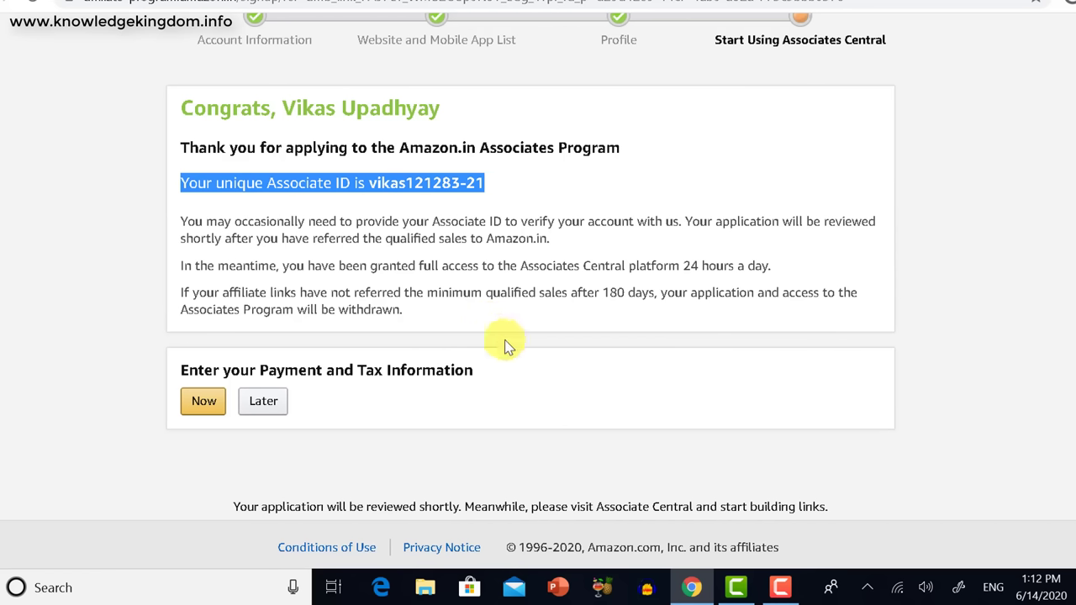
{"action": "left_click", "coordinate": [264, 403]}
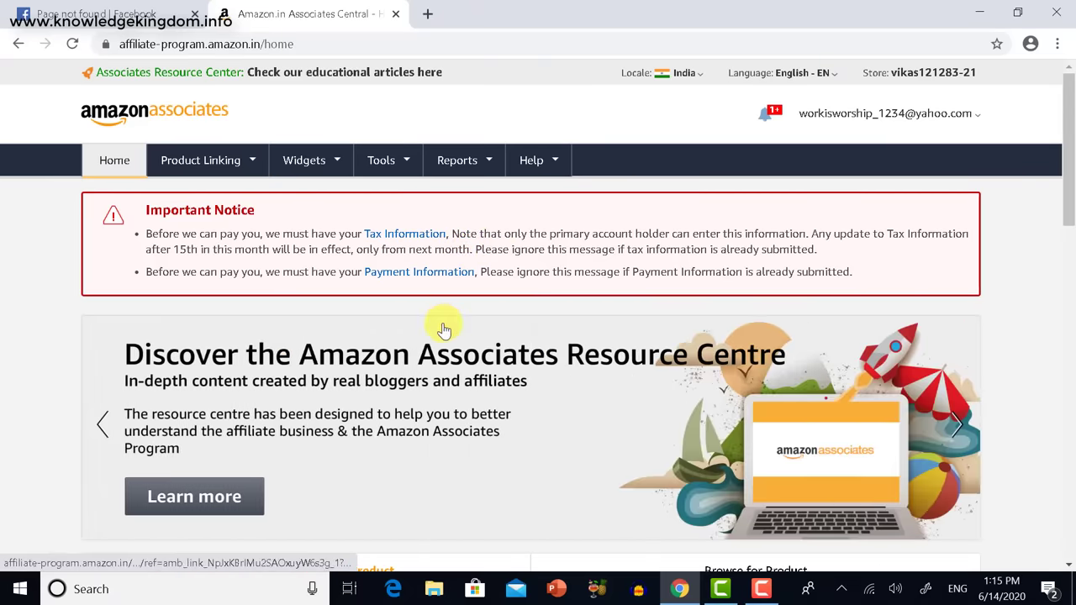
- Review the Associates Central home page's quick links, earnings overview and summary for this month
{"action": "scroll", "coordinate": [443, 319], "scroll_direction": "down", "scroll_amount": 5}
{"action": "scroll", "coordinate": [444, 326], "scroll_direction": "up", "scroll_amount": 1}
{"action": "scroll", "coordinate": [444, 328], "scroll_direction": "down", "scroll_amount": 1}
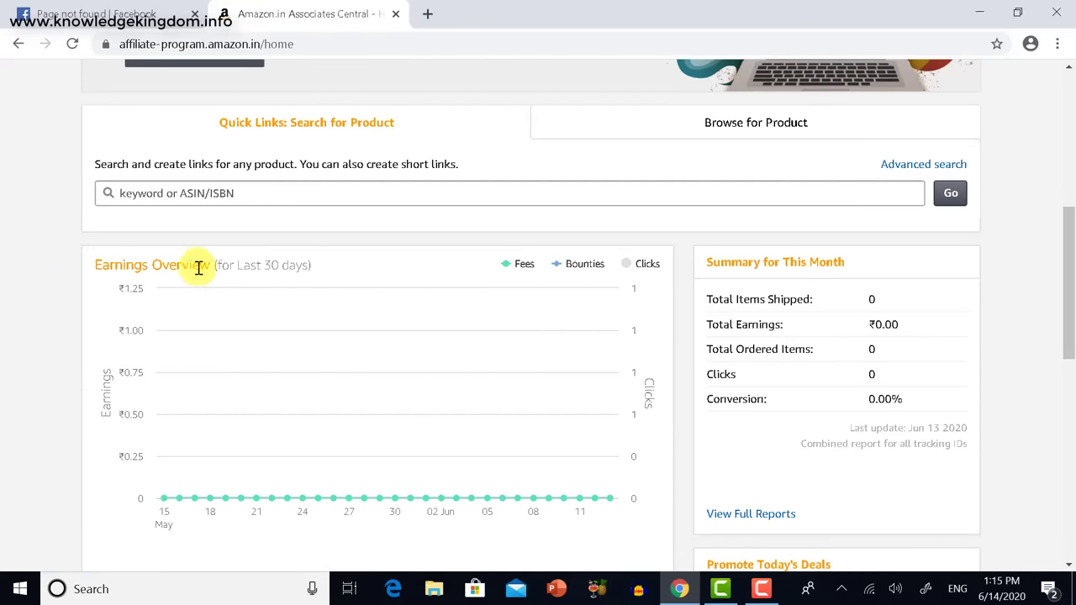
{"action": "scroll", "coordinate": [199, 269], "scroll_direction": "down", "scroll_amount": 1}
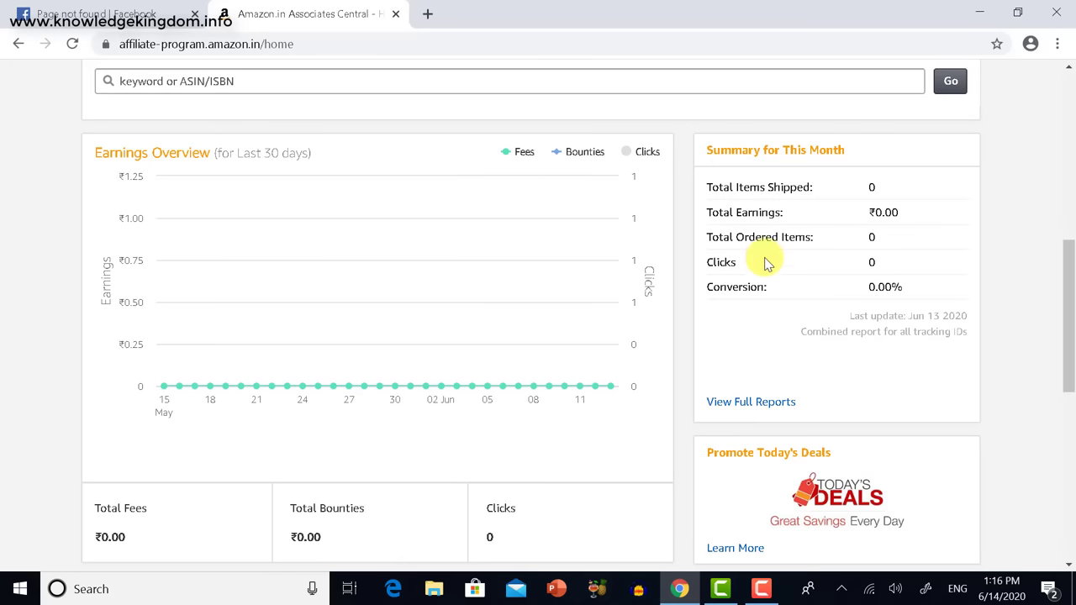
{"action": "scroll", "coordinate": [777, 294], "scroll_direction": "down", "scroll_amount": 3}
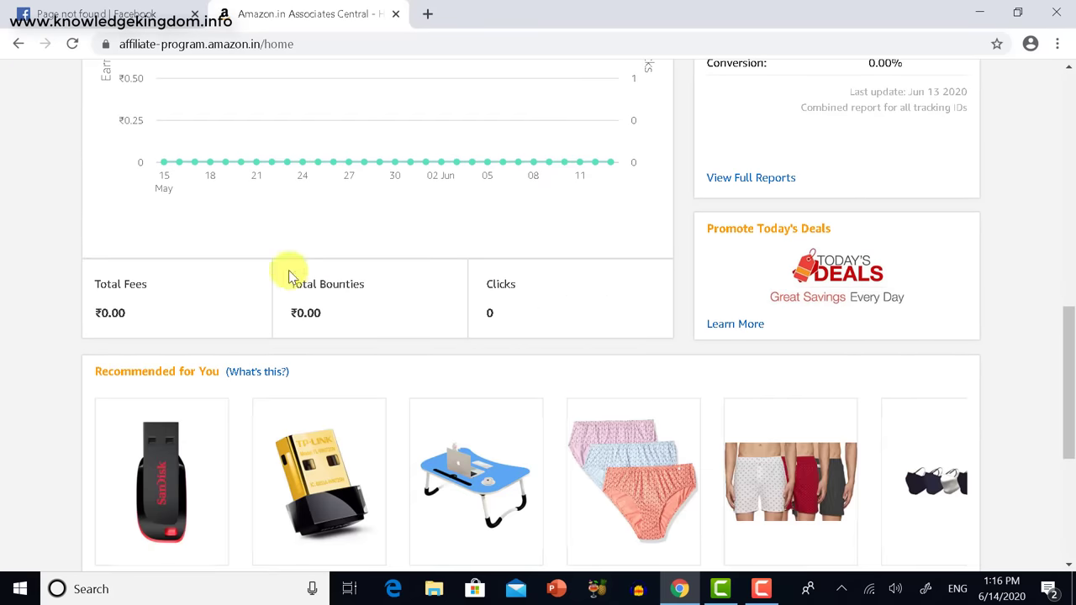
- Browse the Recommended for You products back and forth, checking the Get Link option on the items
{"action": "scroll", "coordinate": [559, 267], "scroll_direction": "down", "scroll_amount": 3}
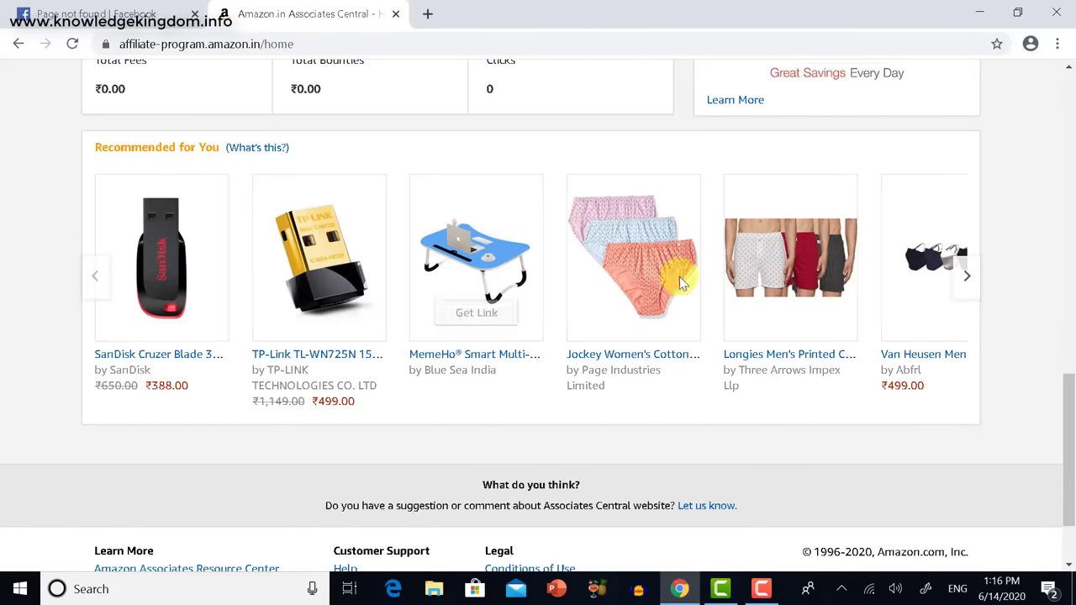
{"action": "left_click", "coordinate": [965, 282]}
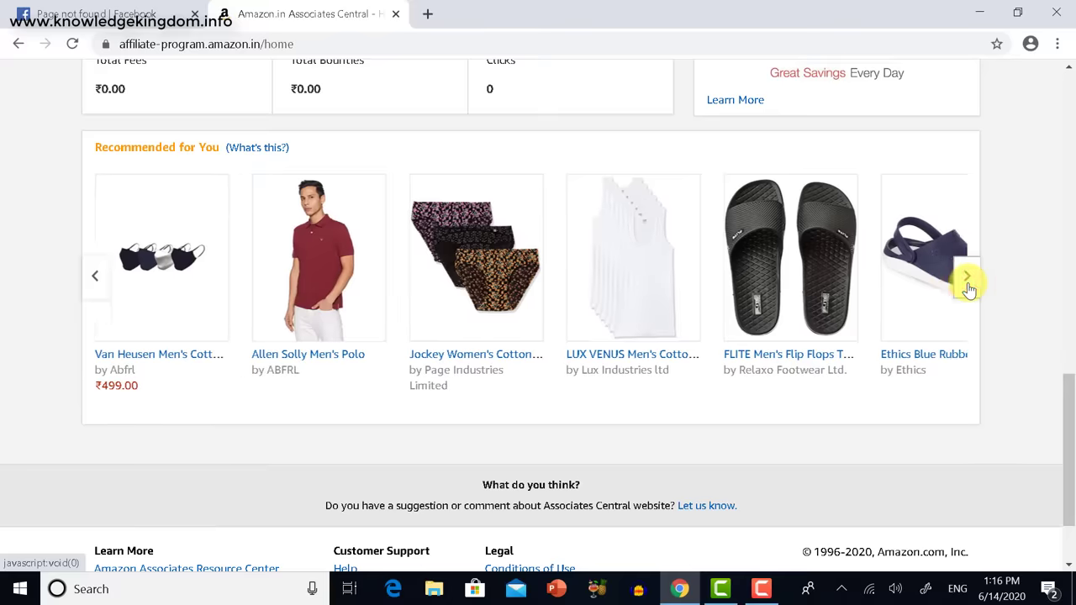
{"action": "left_click", "coordinate": [967, 281]}
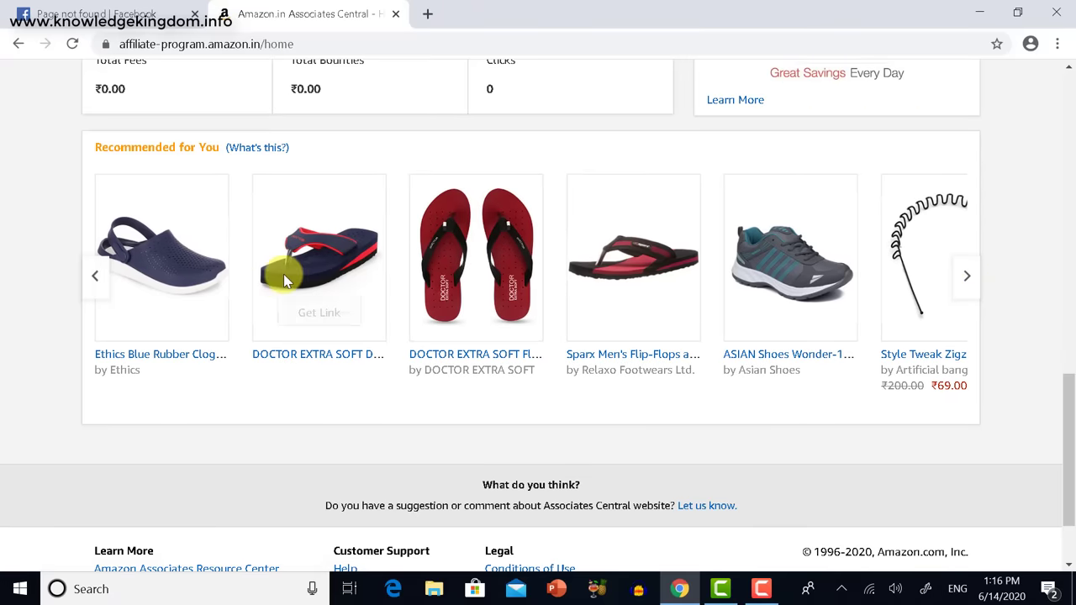
{"action": "mouse_move", "coordinate": [500, 240]}
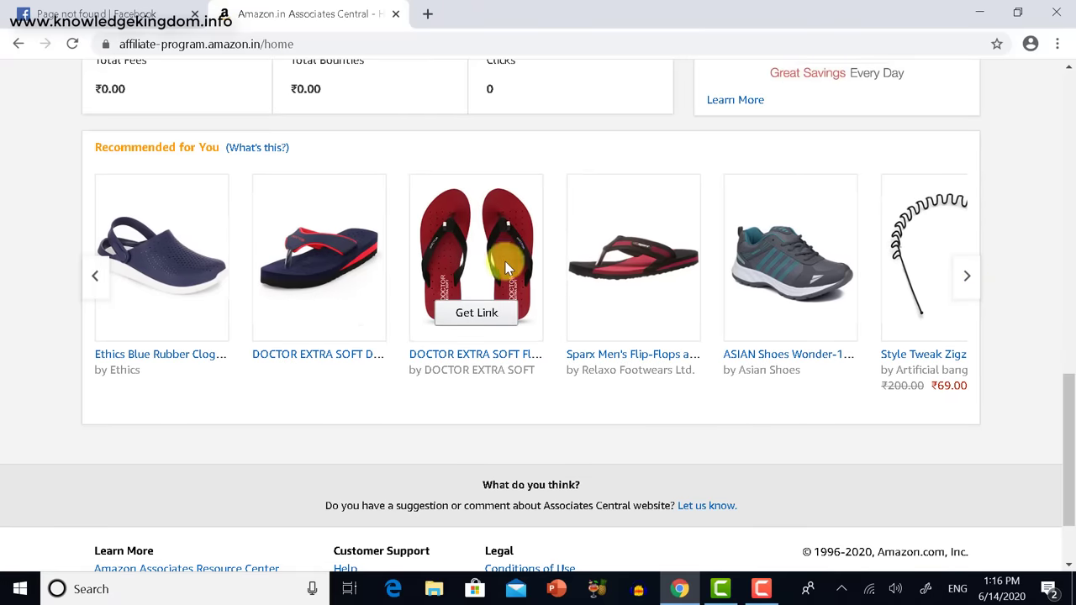
{"action": "left_click", "coordinate": [101, 288]}
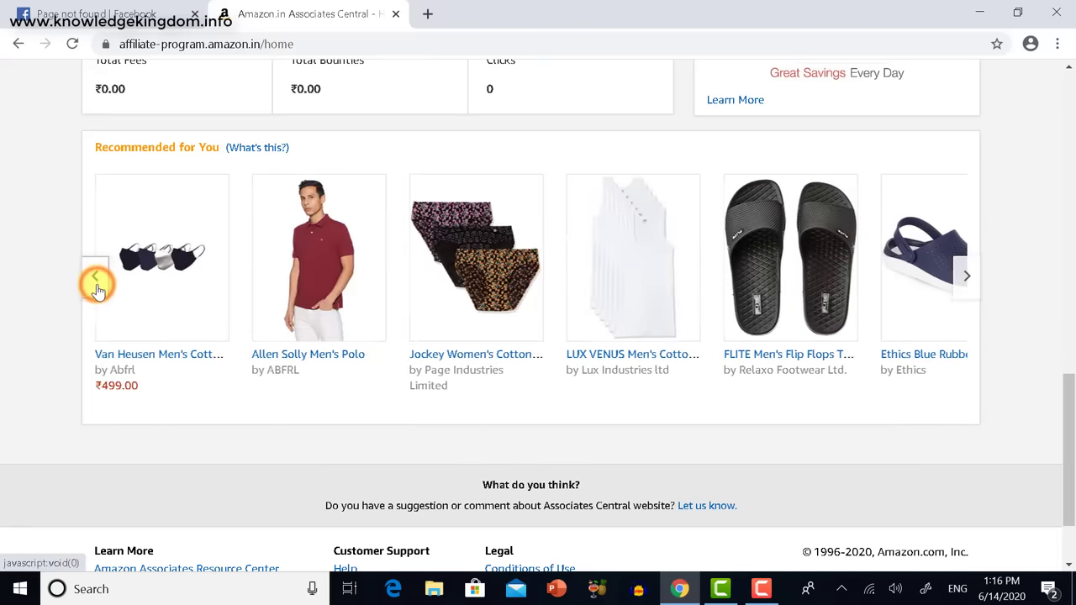
{"action": "left_click", "coordinate": [99, 290]}
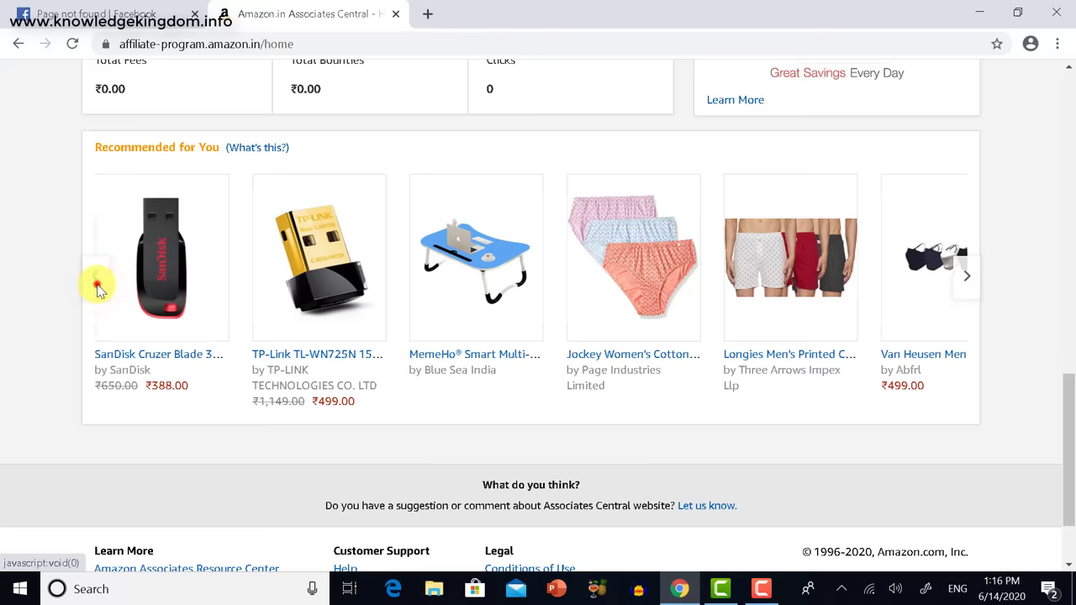
{"action": "left_click", "coordinate": [965, 280]}
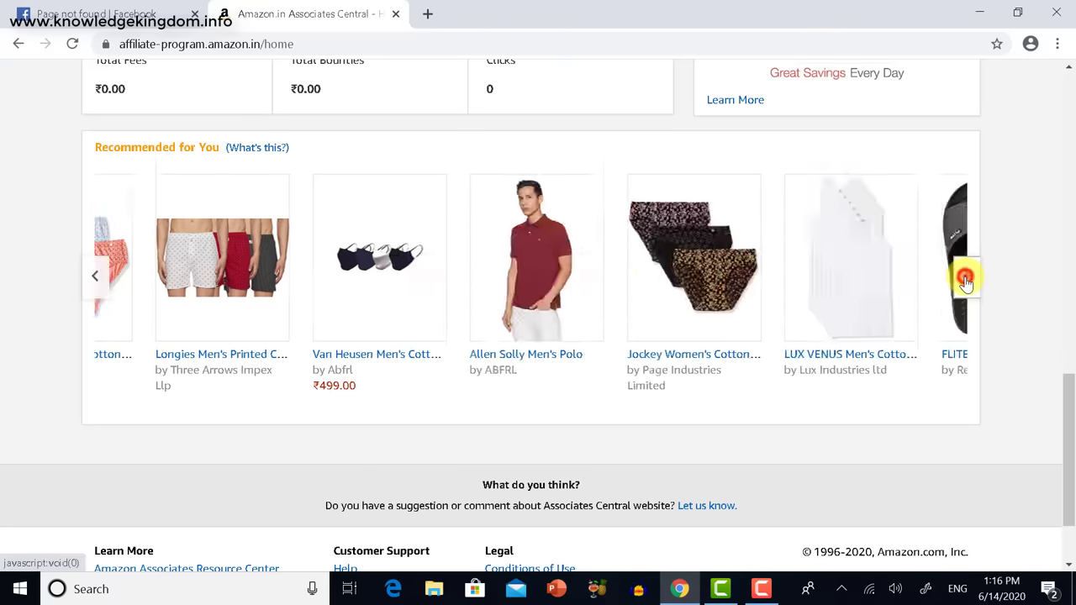
{"action": "left_click", "coordinate": [965, 280]}
{"action": "left_click", "coordinate": [964, 278]}
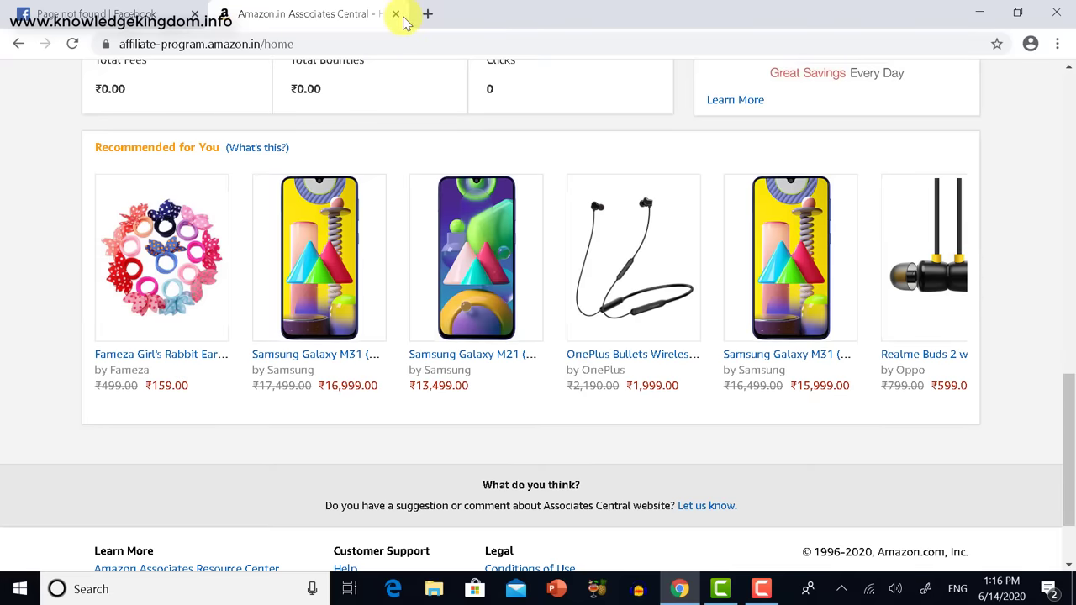
{"action": "scroll", "coordinate": [360, 120], "scroll_direction": "up", "scroll_amount": 10}
{"action": "mouse_move", "coordinate": [168, 170]}
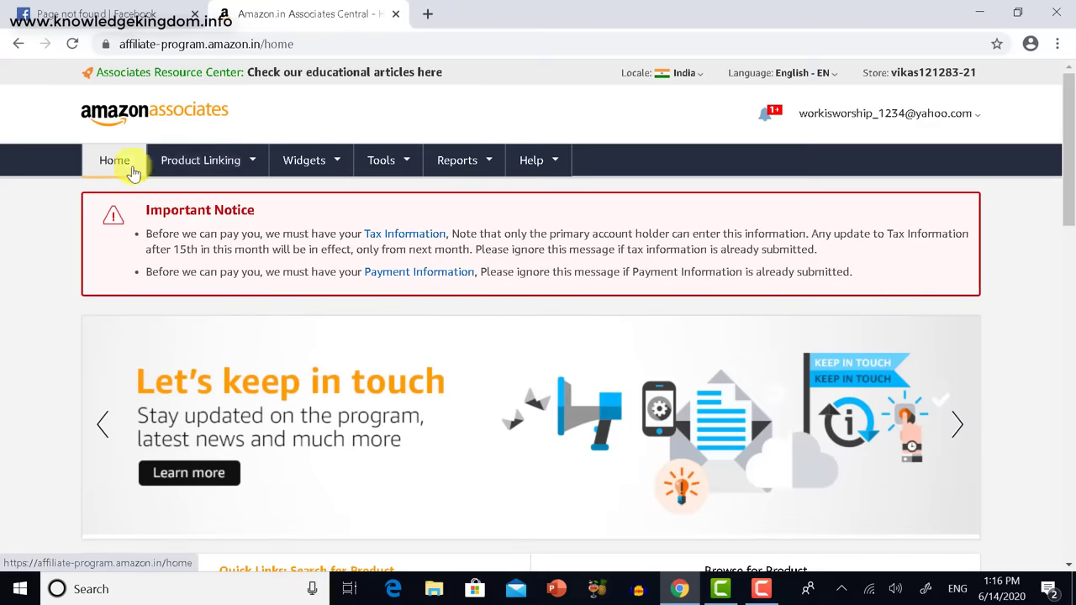
- Search Google for amazon in a new browser tab and open the Amazon.in site
{"action": "left_click", "coordinate": [435, 17]}
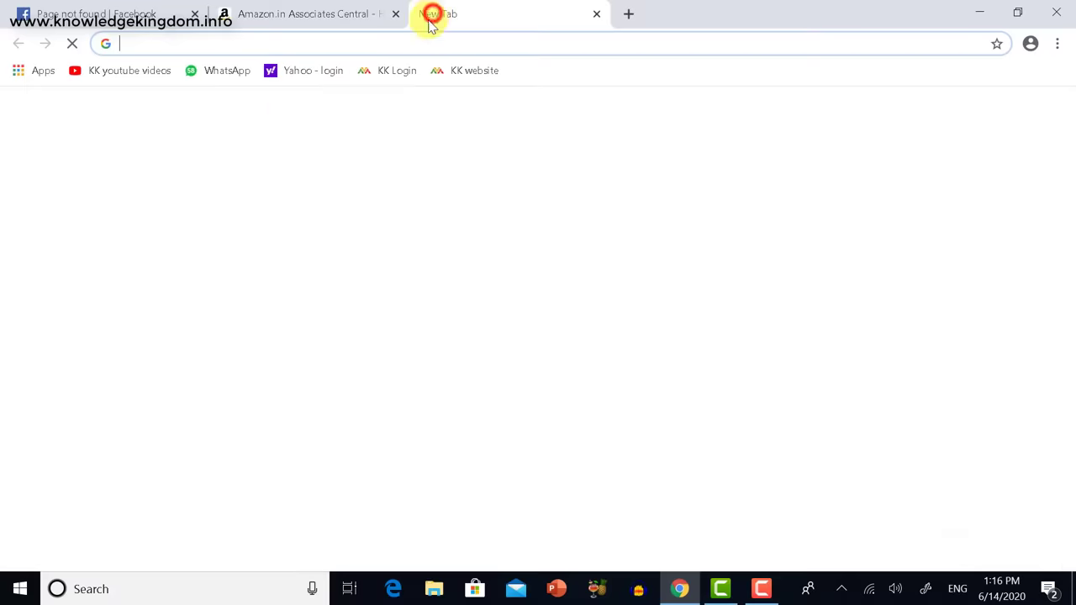
{"action": "type", "text": "a"}
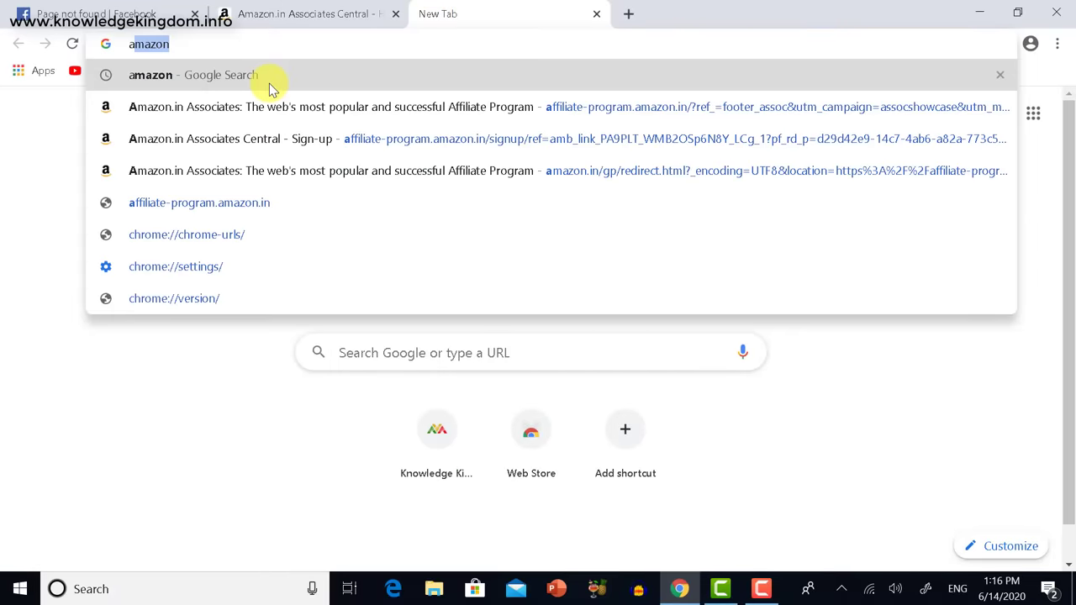
{"action": "left_click", "coordinate": [269, 83]}
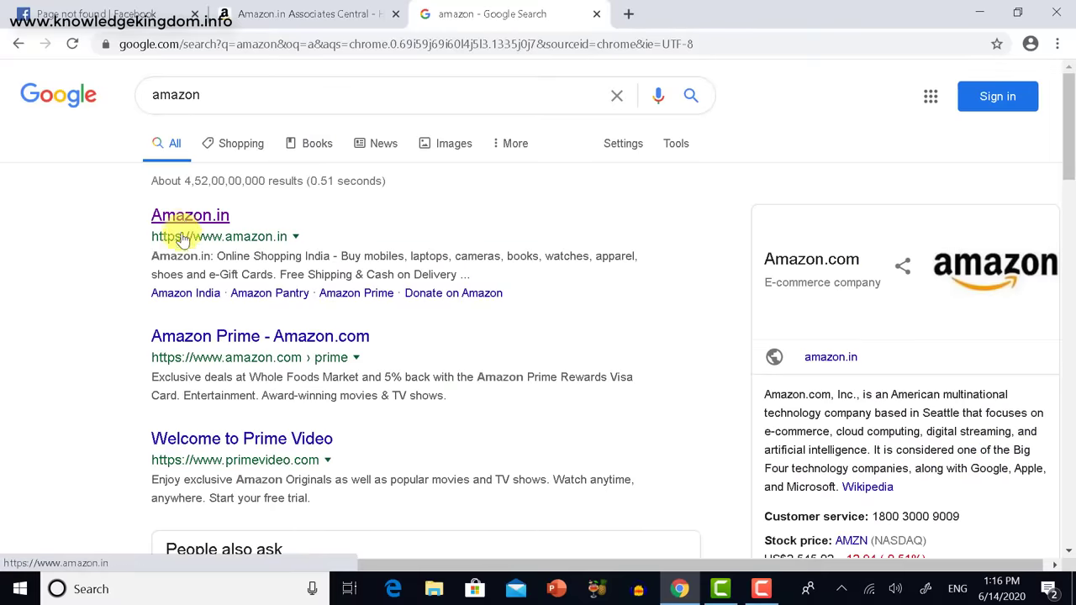
{"action": "left_click", "coordinate": [184, 215]}
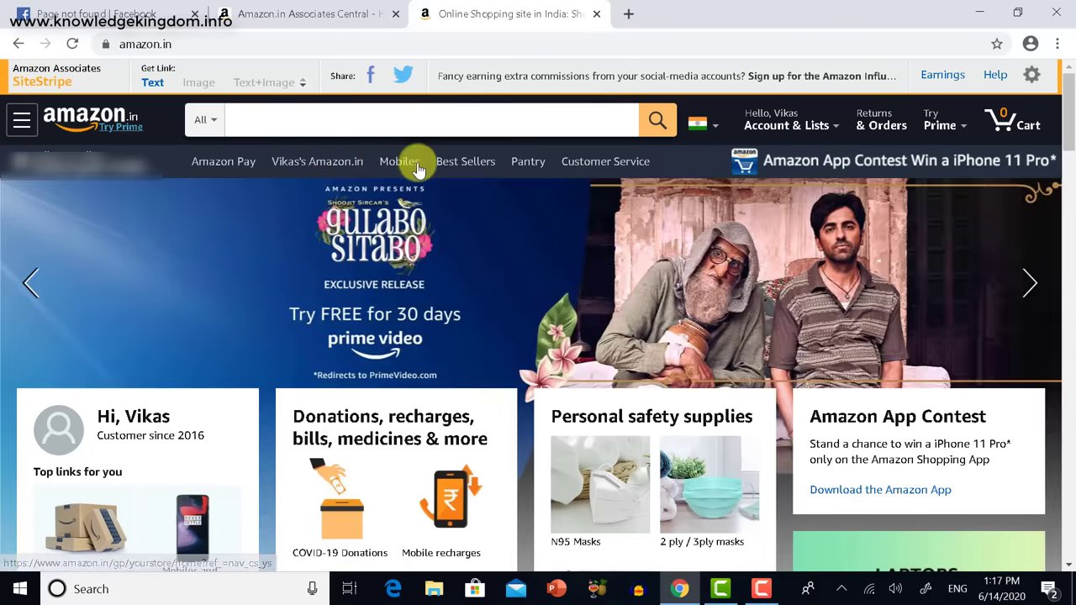
- Search the Amazon.in store for "men's t shirts" across all departments
{"action": "scroll", "coordinate": [476, 216], "scroll_direction": "down", "scroll_amount": 6}
{"action": "scroll", "coordinate": [475, 233], "scroll_direction": "up", "scroll_amount": 5}
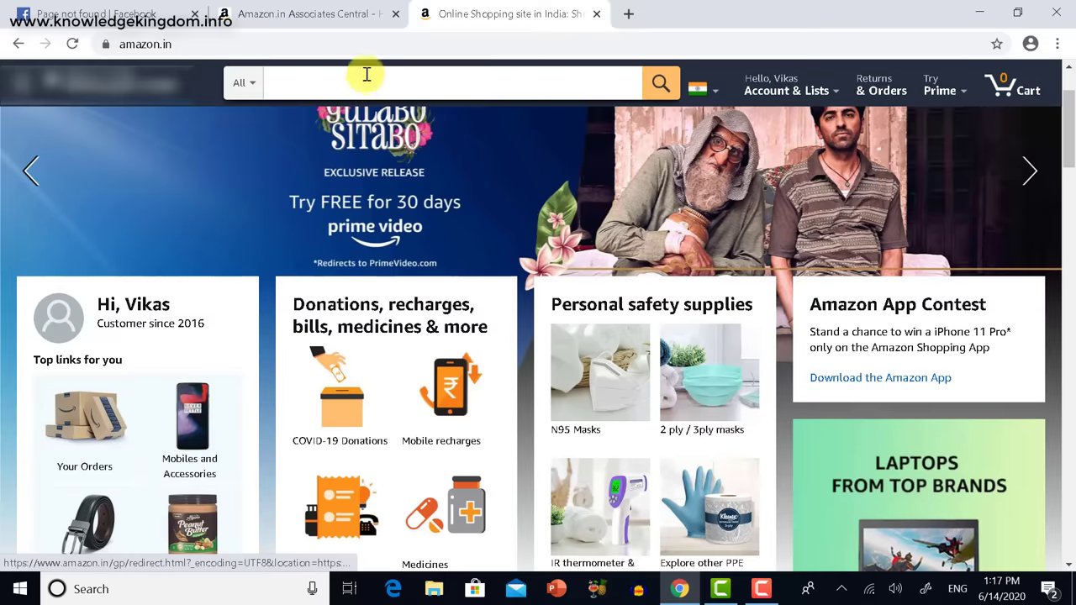
{"action": "left_click", "coordinate": [367, 82]}
{"action": "type", "text": "me"}
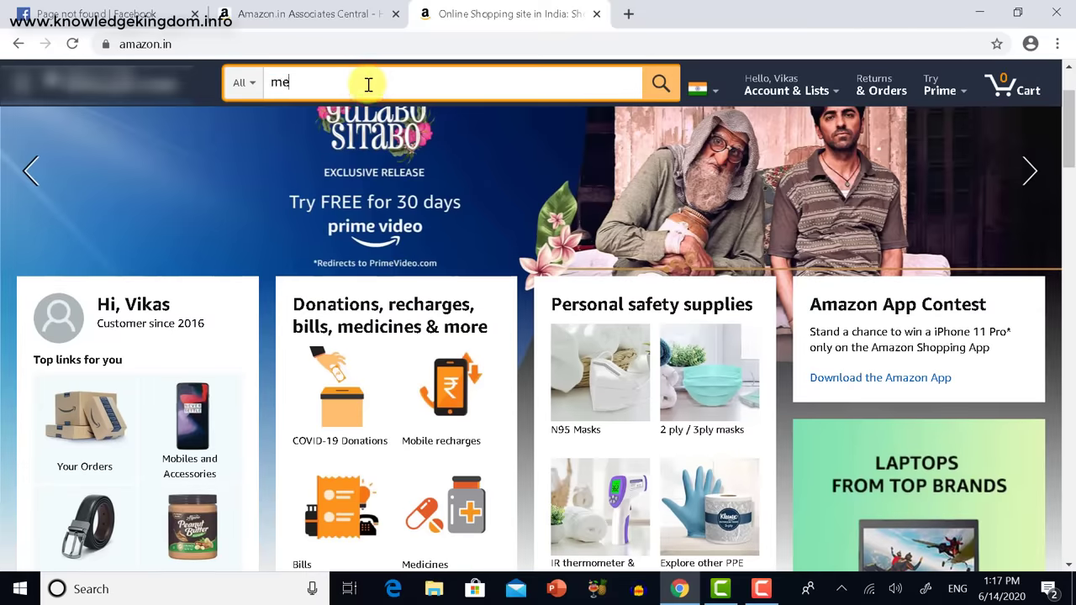
{"action": "type", "text": "n's t"}
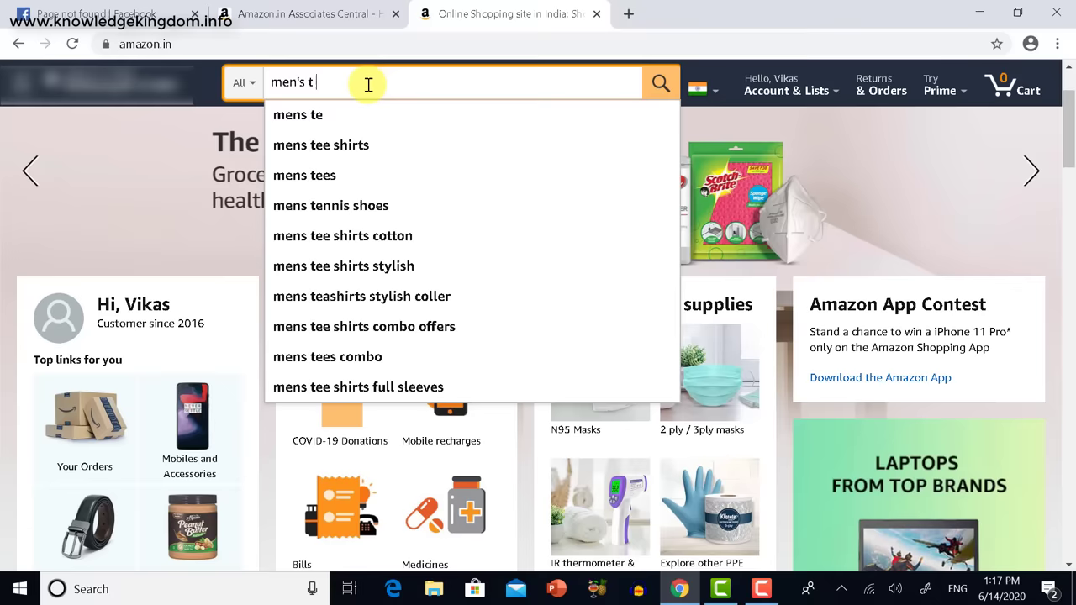
{"action": "type", "text": "eshirts"}
{"action": "key", "text": "Return"}
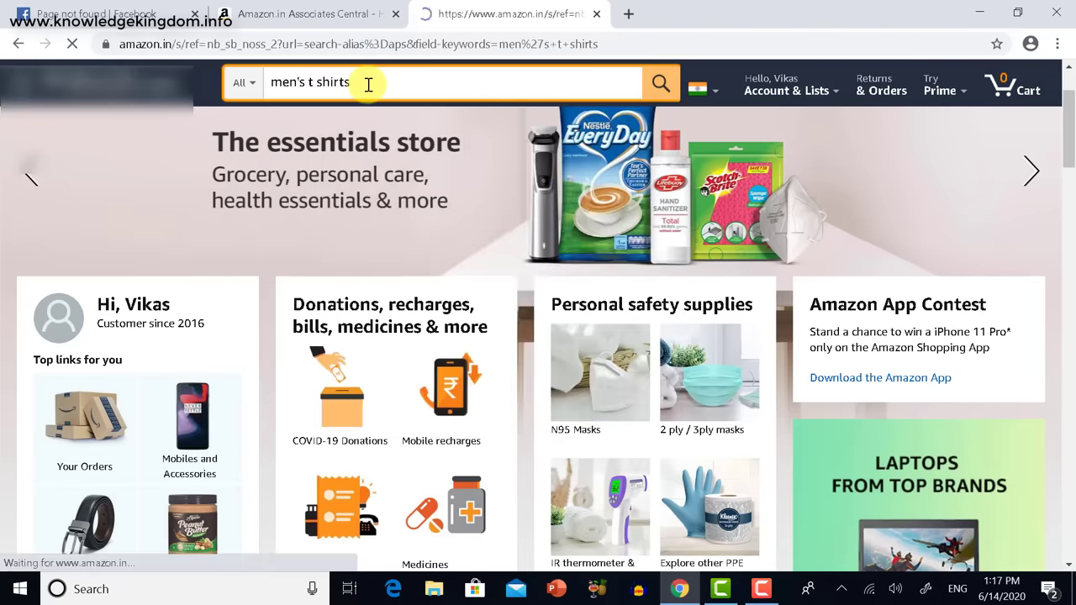
- Browse the men's T-shirt results and open the STYLENSE Men's Regular Fit T-Shirt product page
{"action": "scroll", "coordinate": [443, 377], "scroll_direction": "down", "scroll_amount": 3}
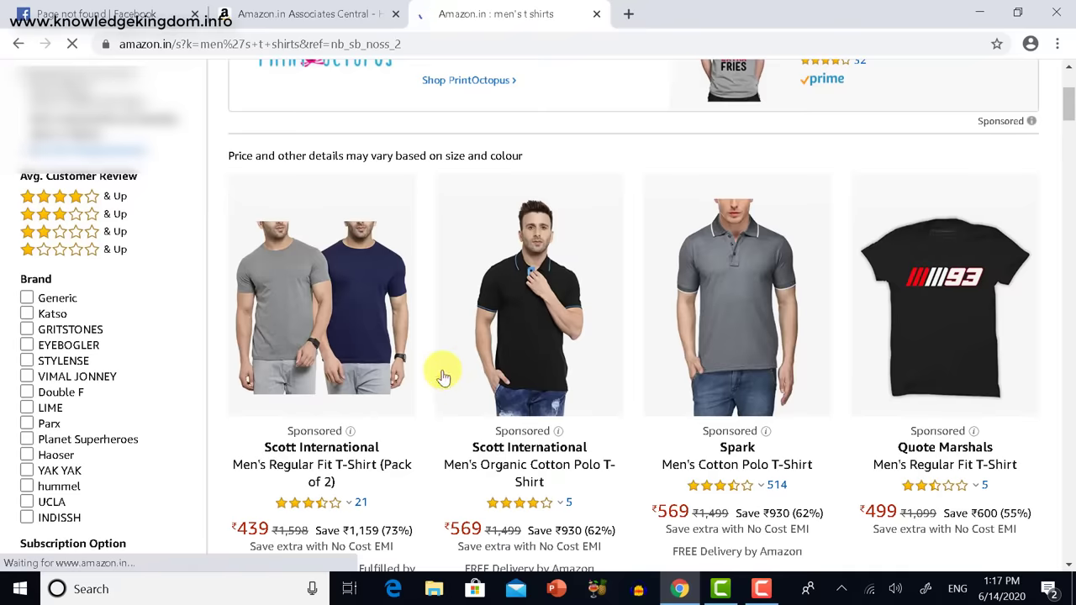
{"action": "scroll", "coordinate": [554, 350], "scroll_direction": "down", "scroll_amount": 5}
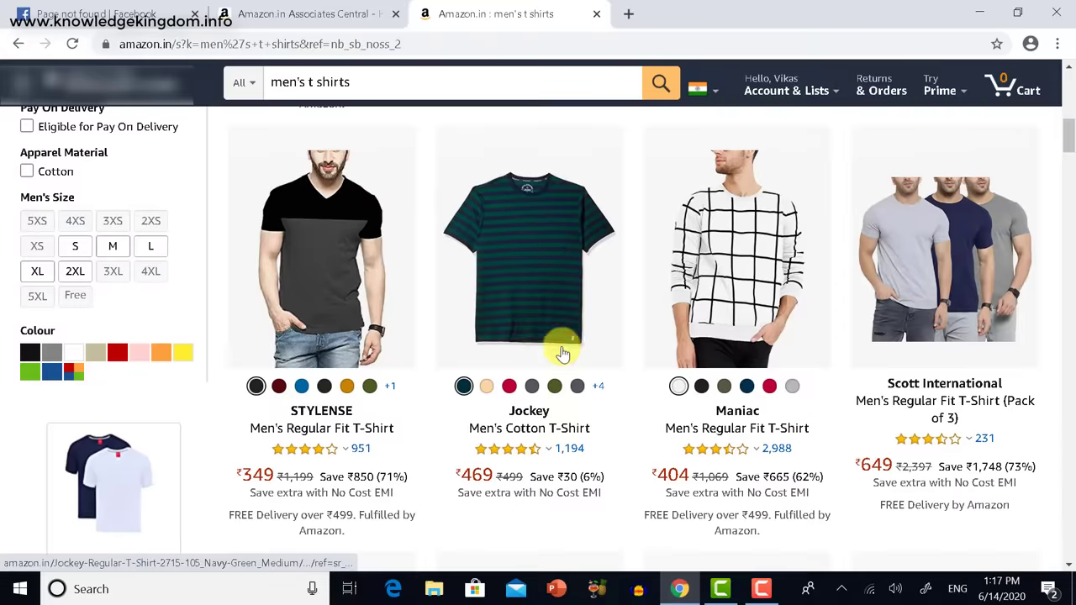
{"action": "scroll", "coordinate": [563, 353], "scroll_direction": "down", "scroll_amount": 2}
{"action": "scroll", "coordinate": [564, 345], "scroll_direction": "up", "scroll_amount": 2}
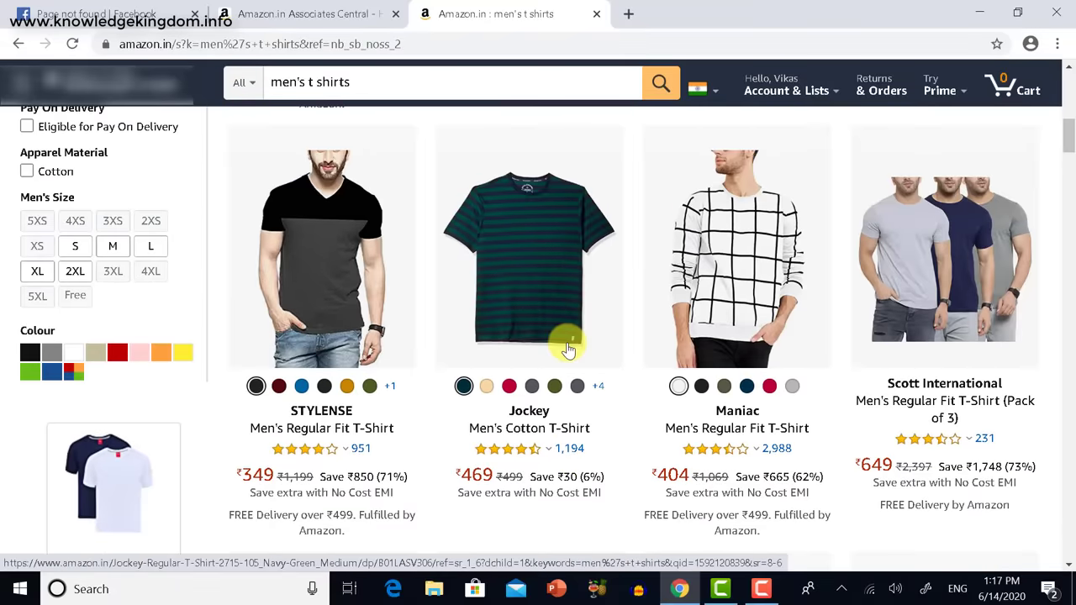
{"action": "left_click", "coordinate": [328, 264]}
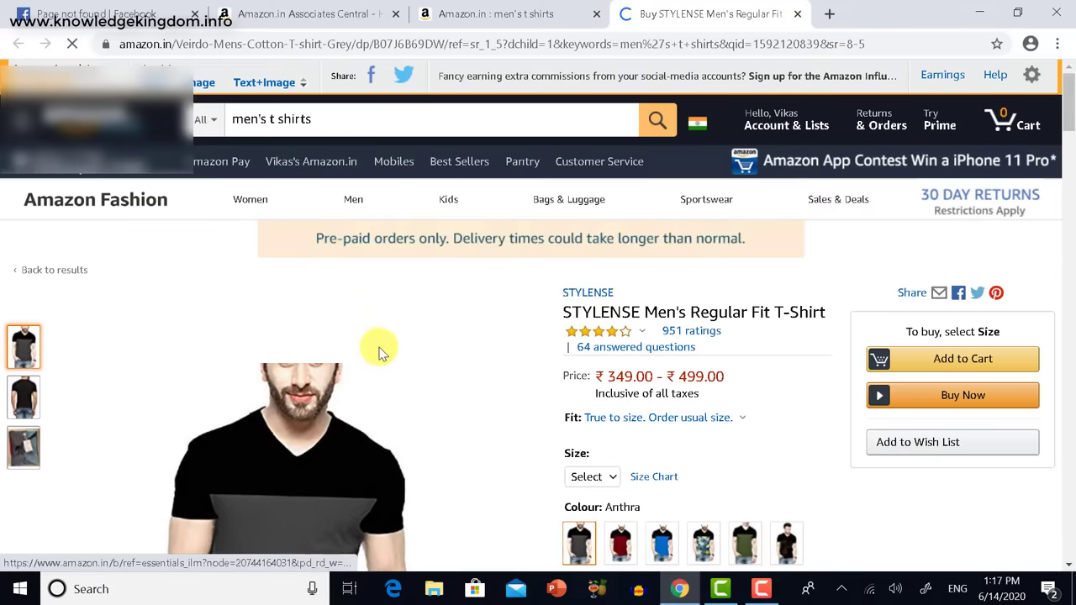
- Look through the STYLENSE T-shirt's page and open the Top 100 in Clothing & Accessories from its product details
{"action": "scroll", "coordinate": [380, 348], "scroll_direction": "down", "scroll_amount": 3}
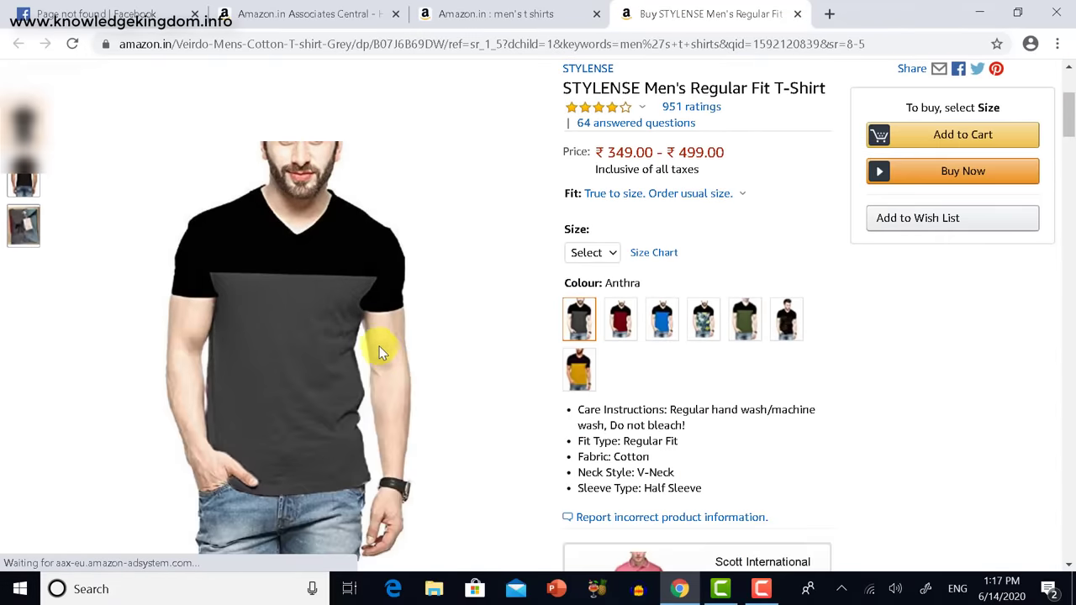
{"action": "scroll", "coordinate": [341, 327], "scroll_direction": "down", "scroll_amount": 3}
{"action": "scroll", "coordinate": [338, 334], "scroll_direction": "down", "scroll_amount": 2}
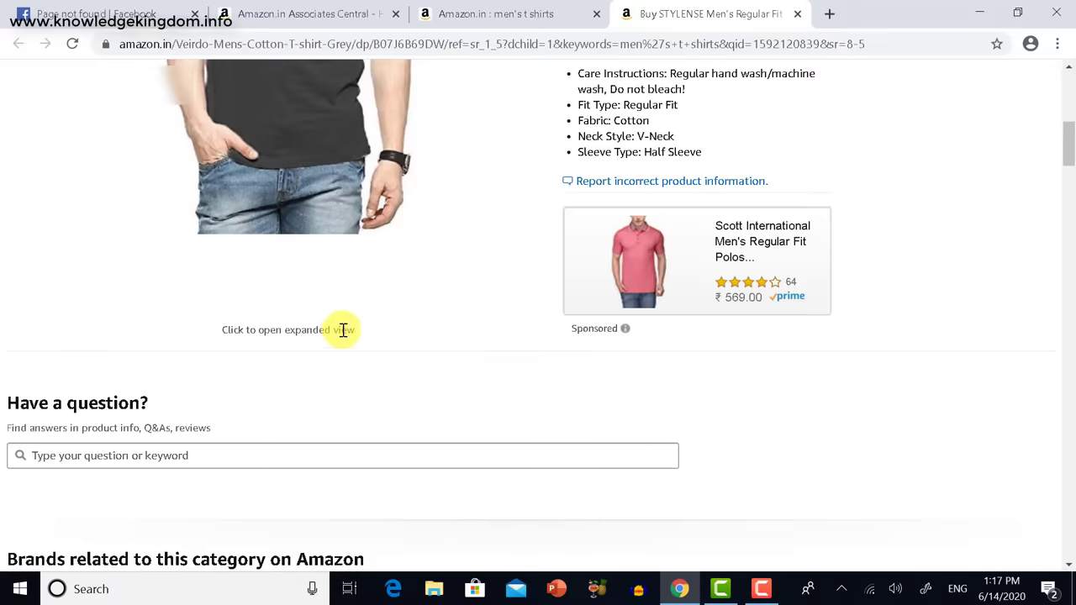
{"action": "scroll", "coordinate": [343, 328], "scroll_direction": "up", "scroll_amount": 4}
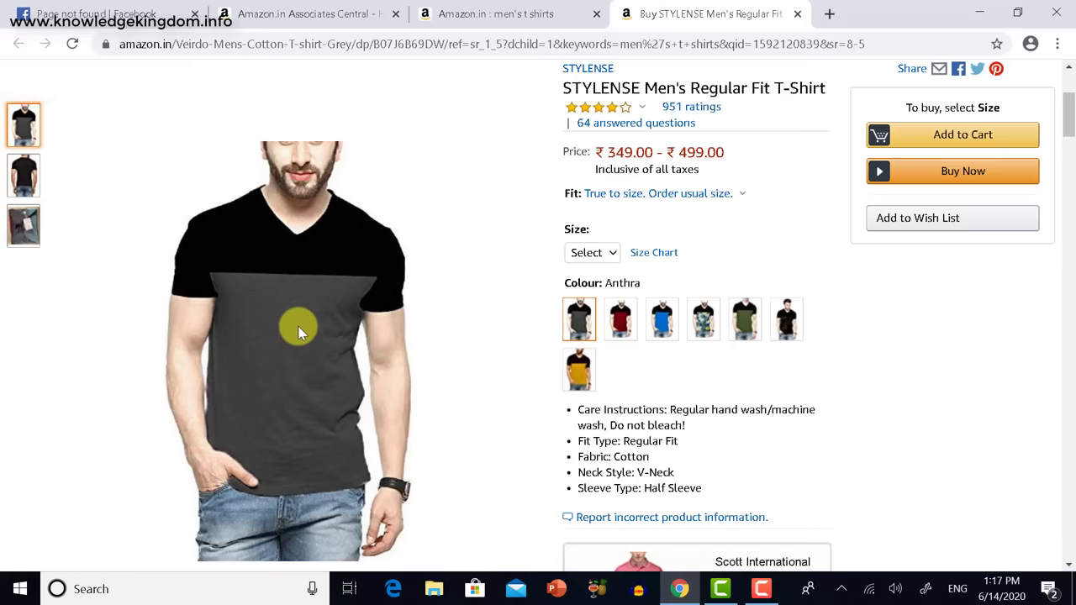
{"action": "scroll", "coordinate": [634, 338], "scroll_direction": "down", "scroll_amount": 12}
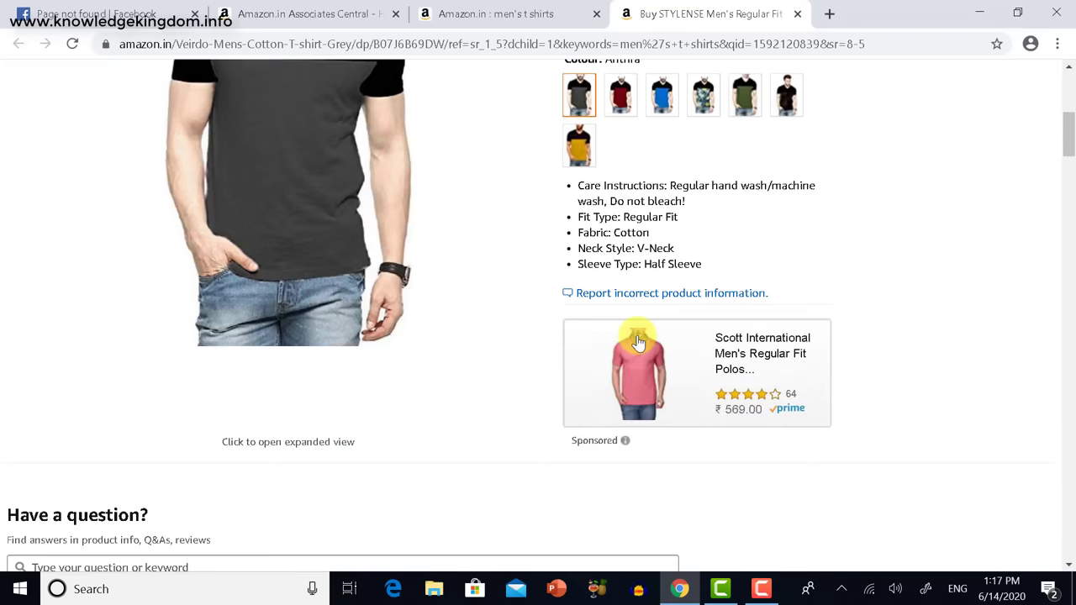
{"action": "scroll", "coordinate": [633, 340], "scroll_direction": "down", "scroll_amount": 8}
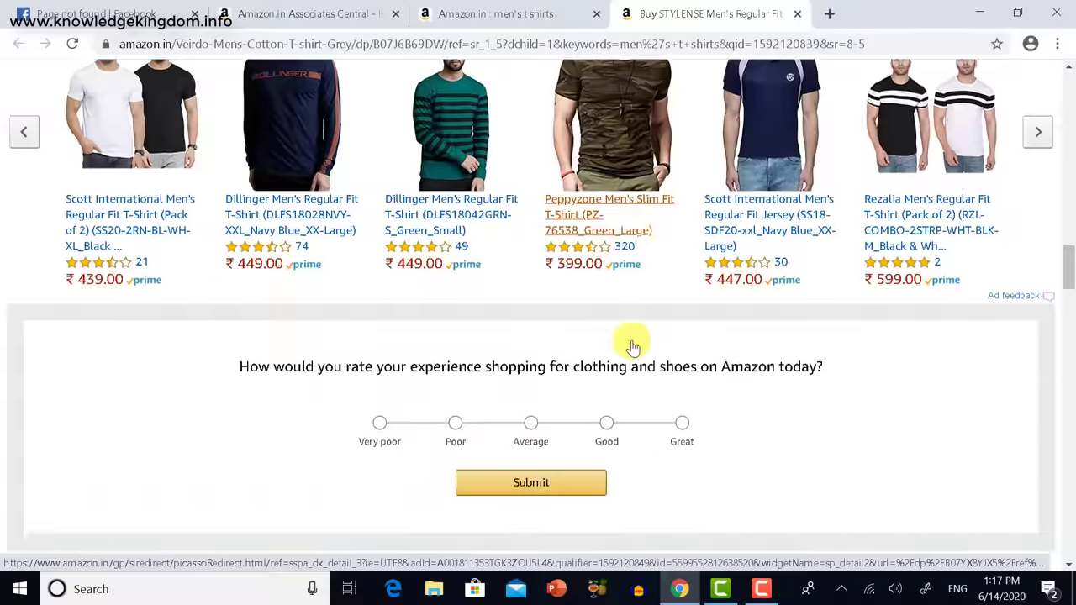
{"action": "scroll", "coordinate": [622, 338], "scroll_direction": "up", "scroll_amount": 4}
{"action": "scroll", "coordinate": [467, 286], "scroll_direction": "up", "scroll_amount": 2}
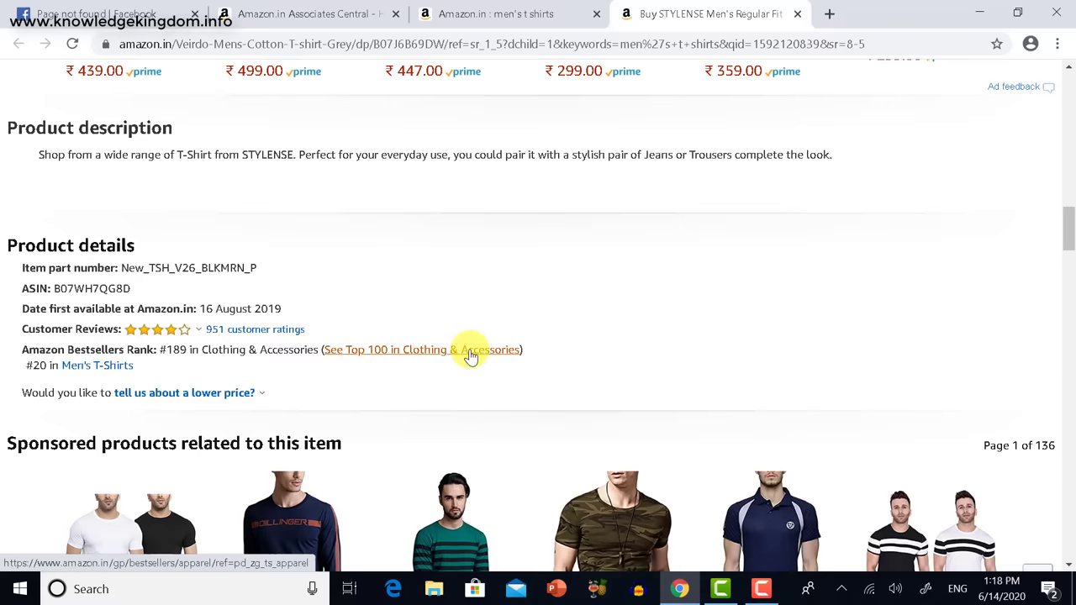
{"action": "left_click", "coordinate": [357, 350]}
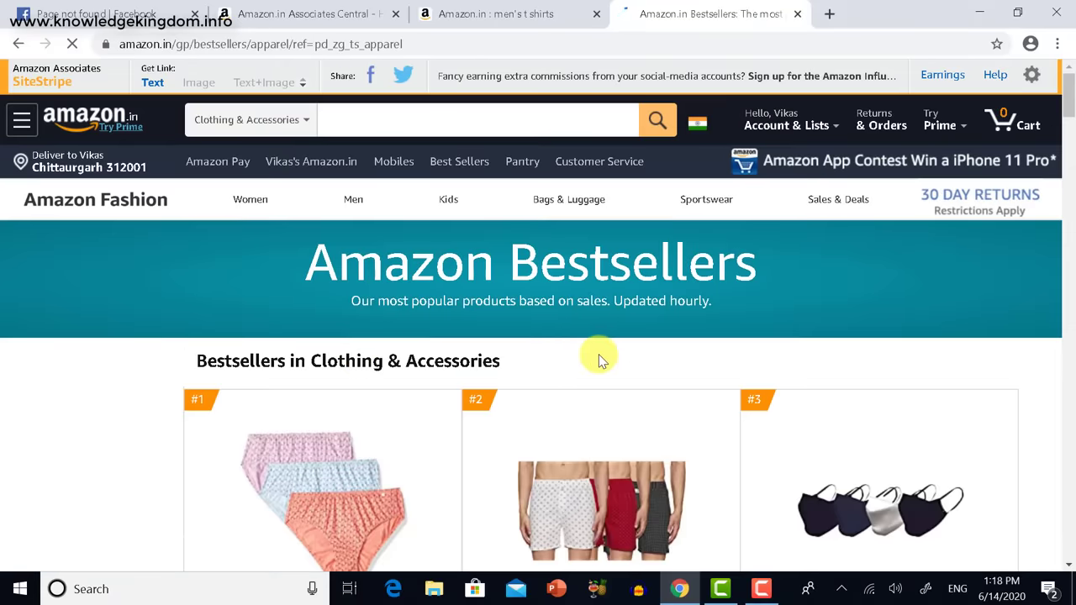
- Examine the ranked items in the Clothing & Accessories bestsellers list for products worth promoting
{"action": "scroll", "coordinate": [588, 345], "scroll_direction": "down", "scroll_amount": 1}
{"action": "scroll", "coordinate": [422, 344], "scroll_direction": "down", "scroll_amount": 3}
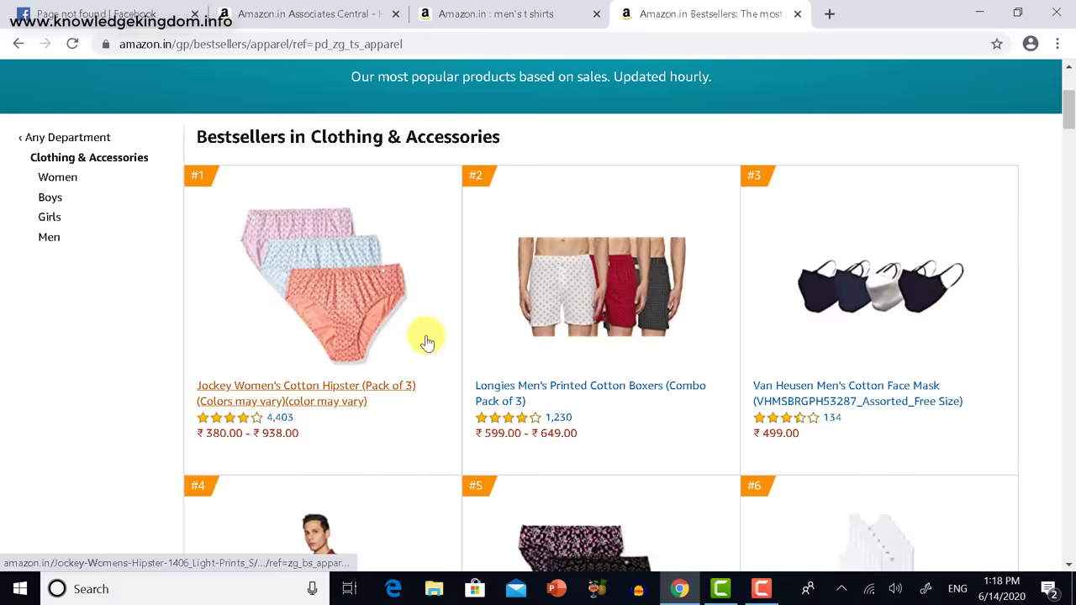
{"action": "scroll", "coordinate": [429, 340], "scroll_direction": "down", "scroll_amount": 4}
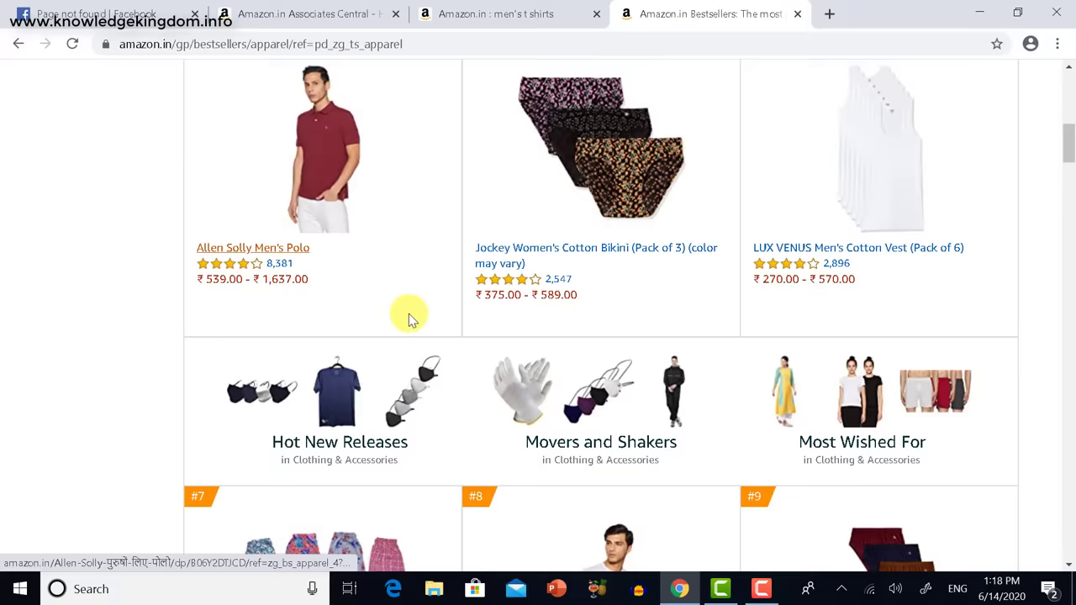
{"action": "scroll", "coordinate": [409, 321], "scroll_direction": "down", "scroll_amount": 5}
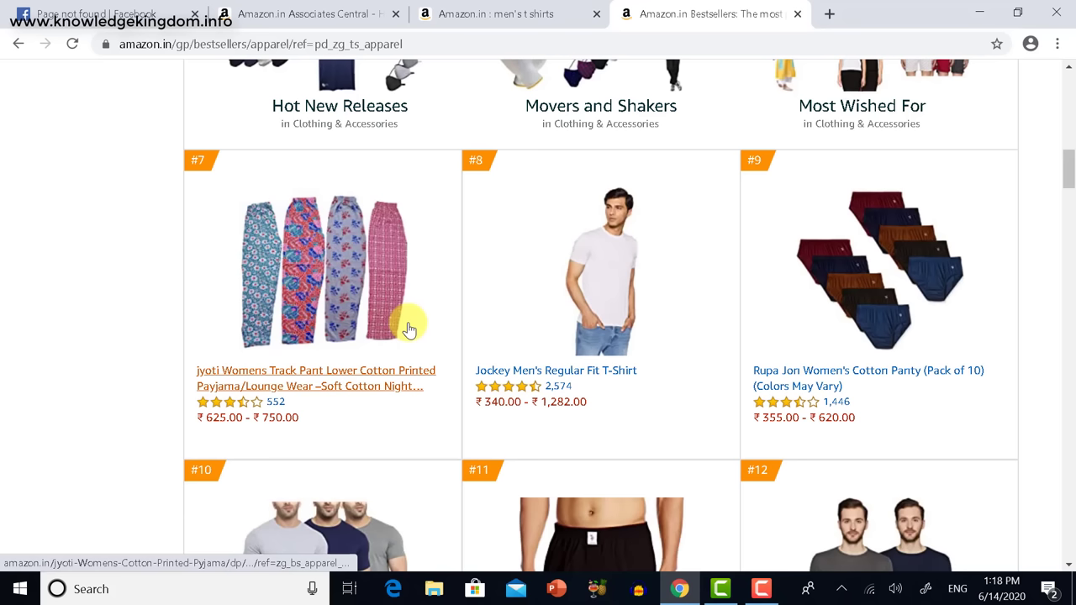
{"action": "scroll", "coordinate": [518, 343], "scroll_direction": "down", "scroll_amount": 5}
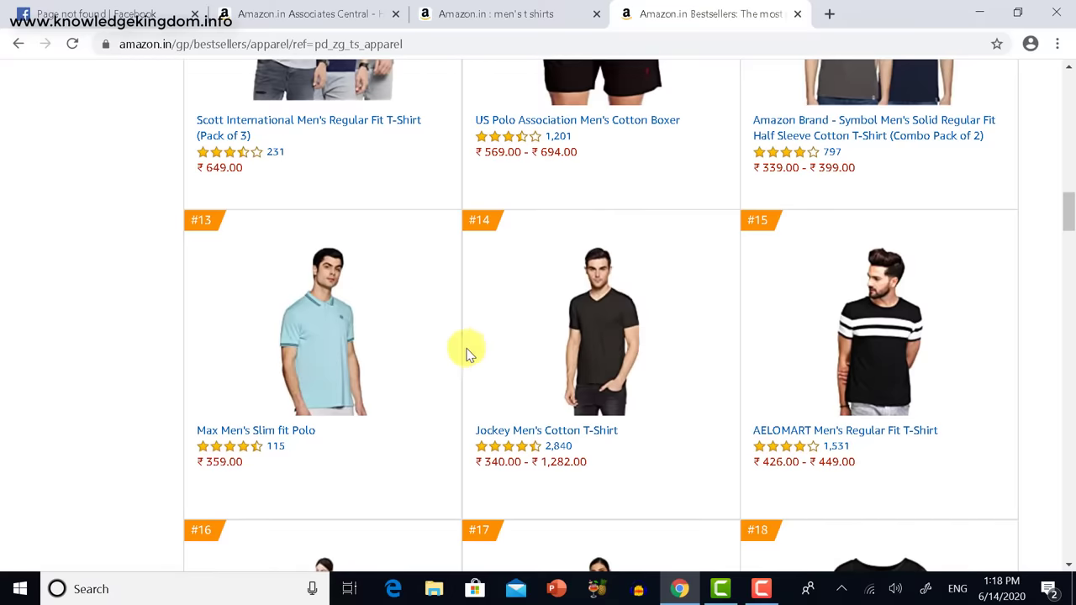
{"action": "scroll", "coordinate": [468, 353], "scroll_direction": "up", "scroll_amount": 4}
{"action": "scroll", "coordinate": [552, 357], "scroll_direction": "down", "scroll_amount": 8}
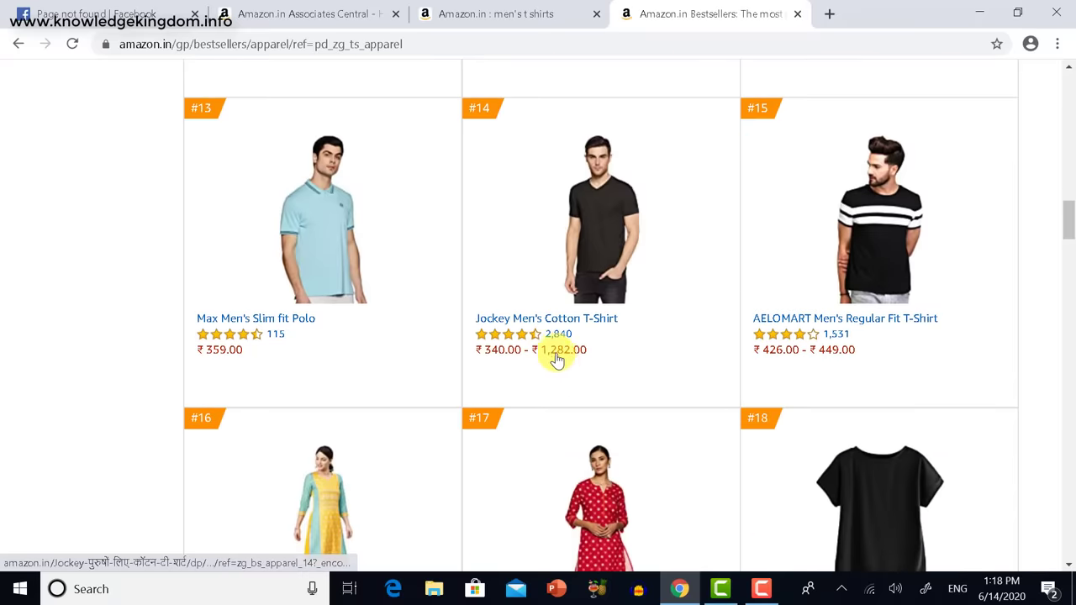
{"action": "scroll", "coordinate": [563, 353], "scroll_direction": "down", "scroll_amount": 7}
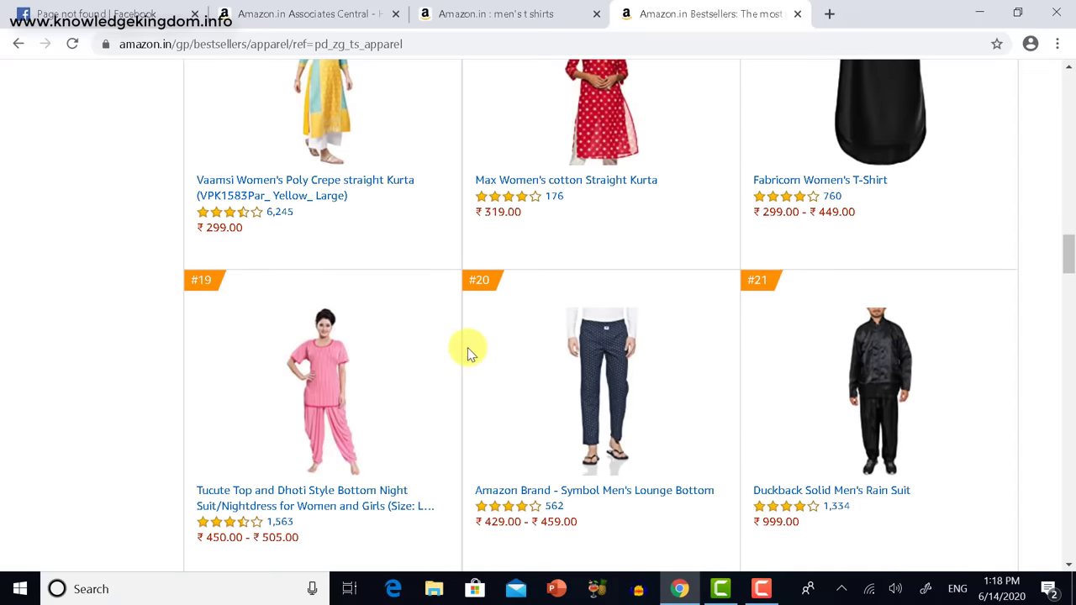
{"action": "scroll", "coordinate": [477, 361], "scroll_direction": "down", "scroll_amount": 12}
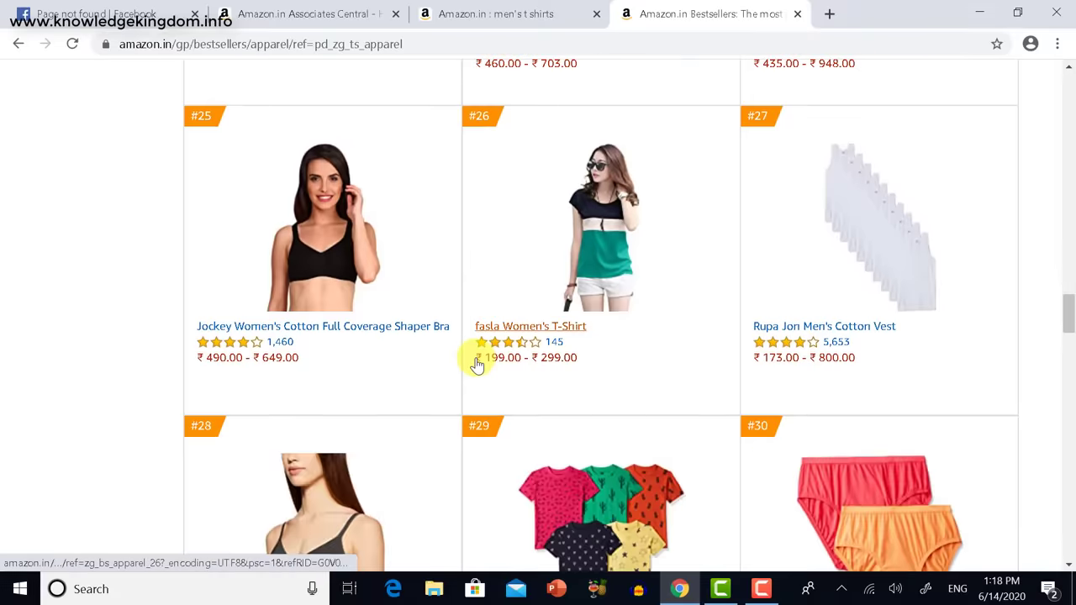
{"action": "scroll", "coordinate": [476, 367], "scroll_direction": "down", "scroll_amount": 12}
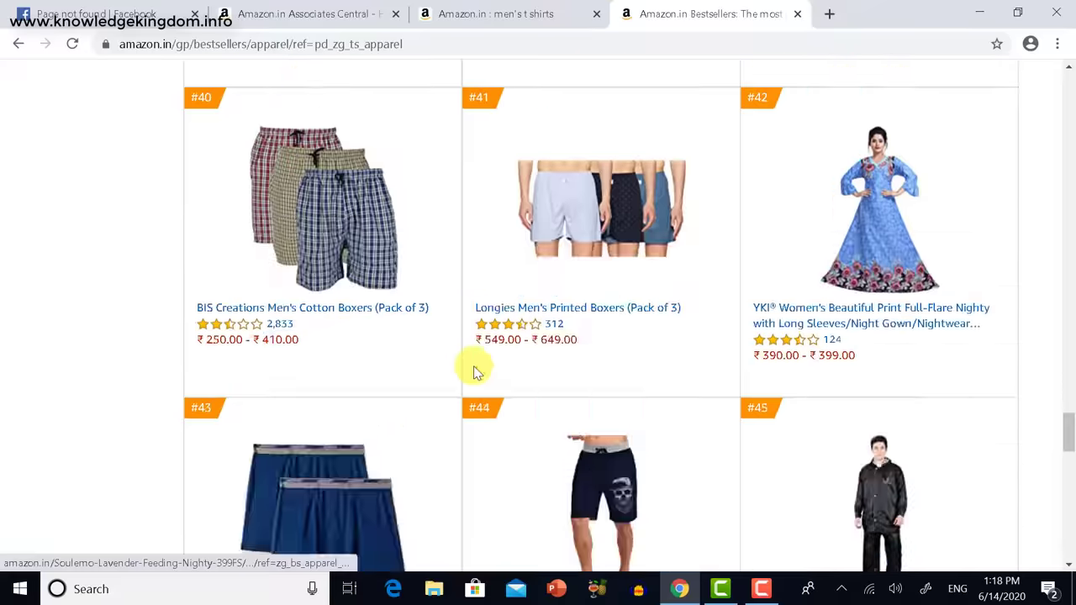
{"action": "scroll", "coordinate": [474, 367], "scroll_direction": "up", "scroll_amount": 20}
{"action": "scroll", "coordinate": [474, 367], "scroll_direction": "up", "scroll_amount": 20}
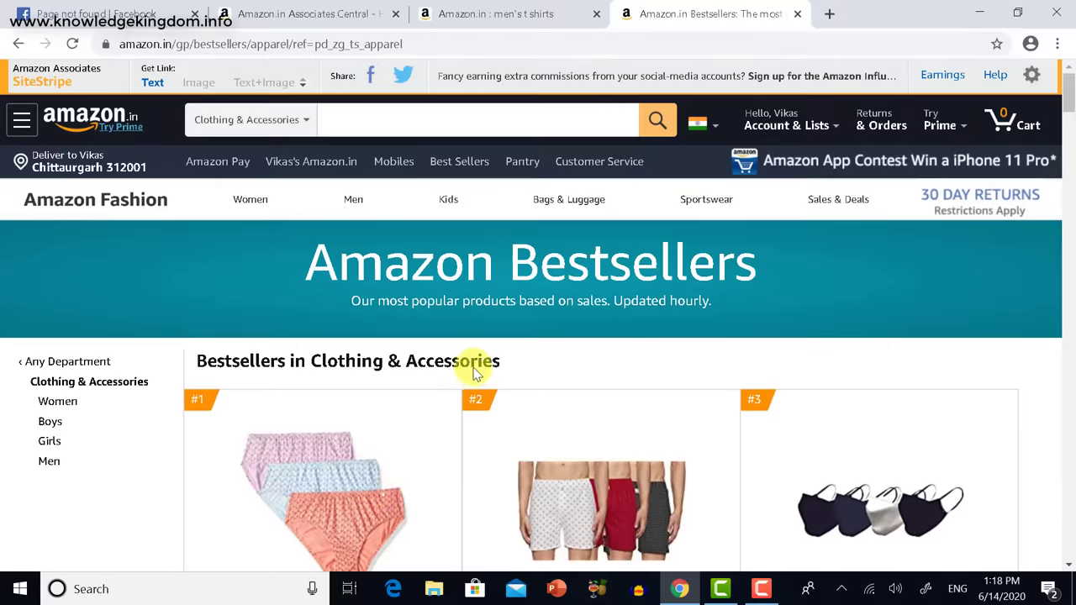
- Open the Jockey Men's Regular Fit T-Shirt ranked #8 in the bestsellers list
{"action": "scroll", "coordinate": [473, 376], "scroll_direction": "down", "scroll_amount": 12}
{"action": "scroll", "coordinate": [474, 380], "scroll_direction": "down", "scroll_amount": 2}
{"action": "scroll", "coordinate": [473, 374], "scroll_direction": "up", "scroll_amount": 1}
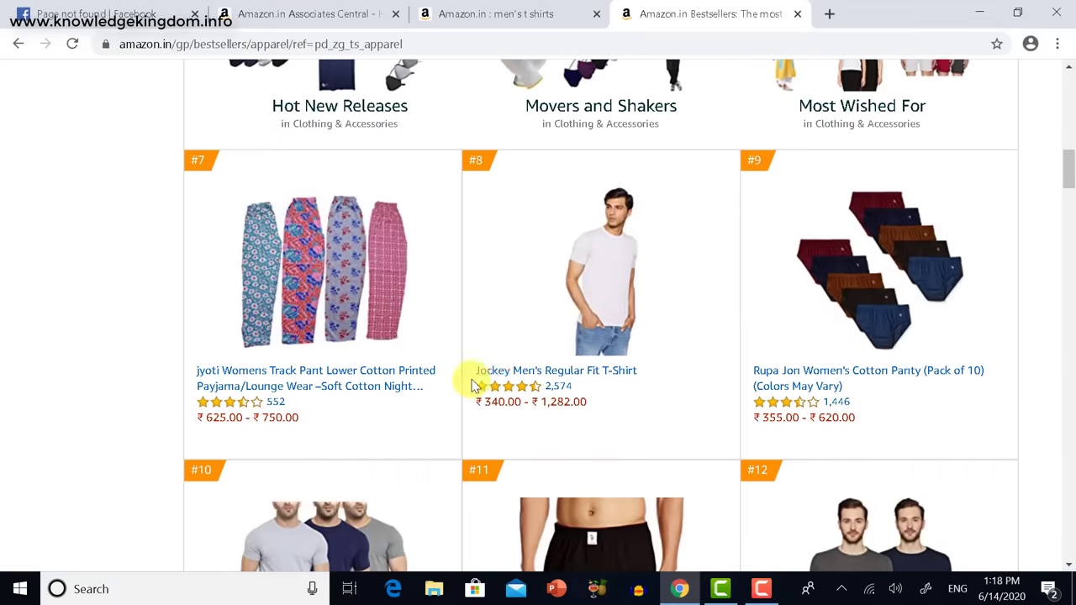
{"action": "left_click", "coordinate": [582, 286]}
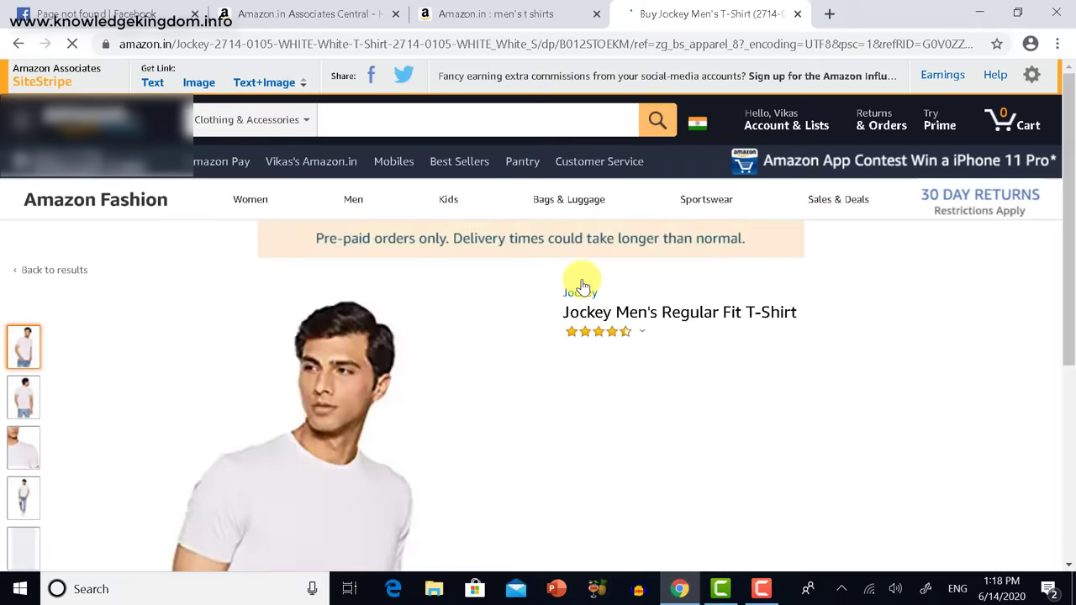
- Generate a Text+Image affiliate link for the Jockey T-shirt and copy its HTML code
{"action": "scroll", "coordinate": [378, 387], "scroll_direction": "down", "scroll_amount": 3}
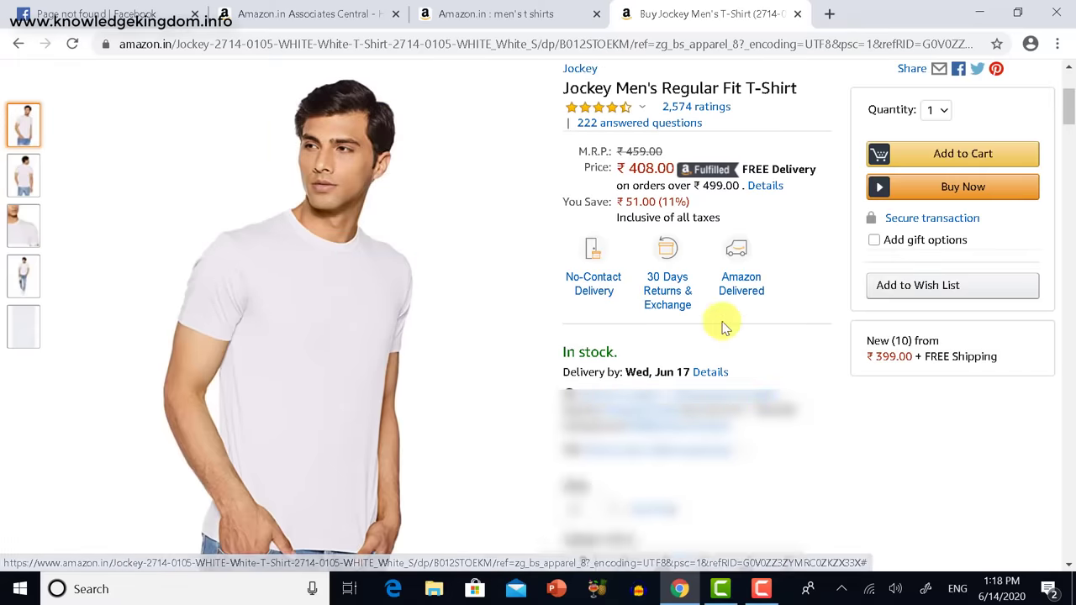
{"action": "scroll", "coordinate": [641, 287], "scroll_direction": "up", "scroll_amount": 2}
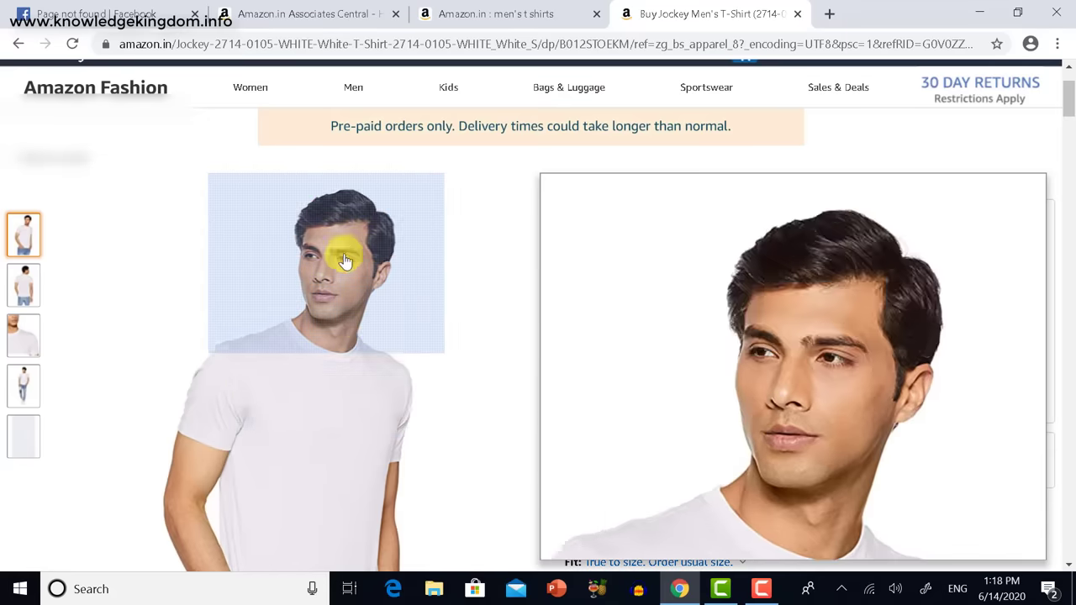
{"action": "scroll", "coordinate": [344, 260], "scroll_direction": "up", "scroll_amount": 2}
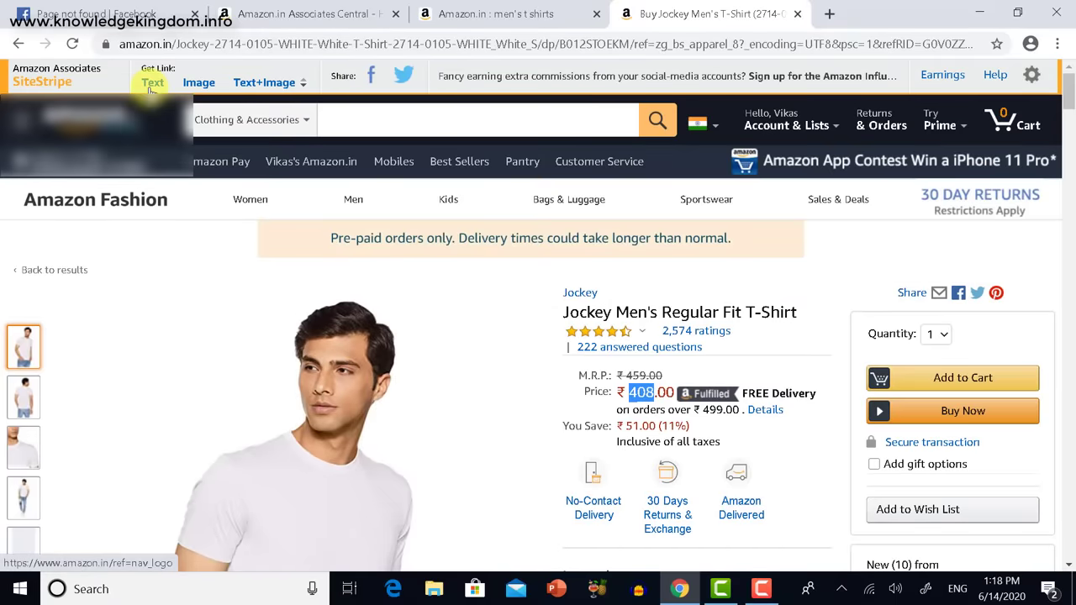
{"action": "left_click", "coordinate": [154, 83]}
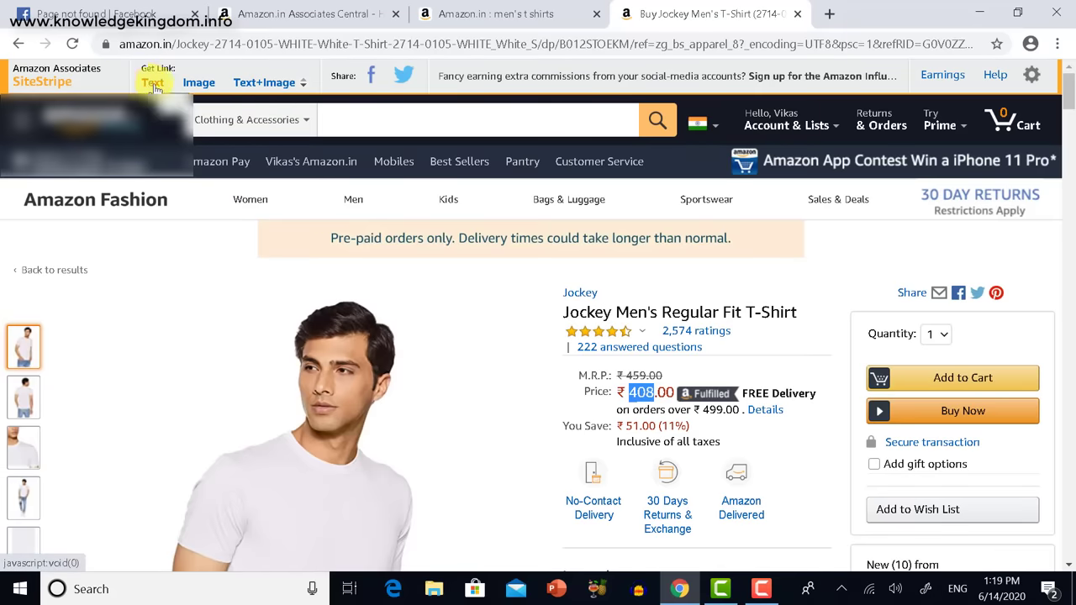
{"action": "left_click", "coordinate": [284, 84]}
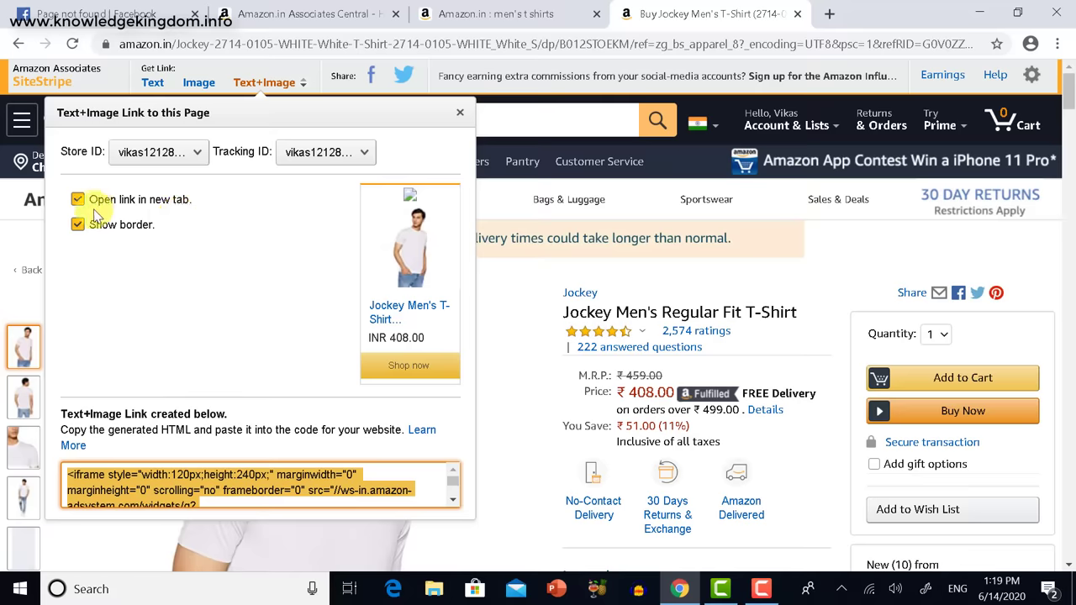
{"action": "right_click", "coordinate": [71, 477]}
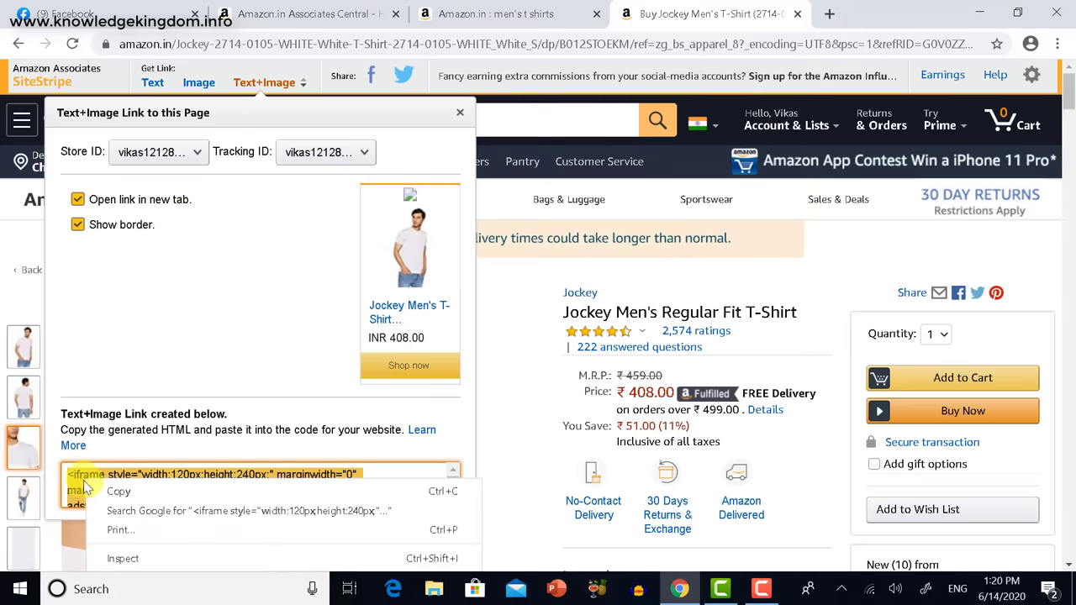
{"action": "left_click", "coordinate": [111, 491]}
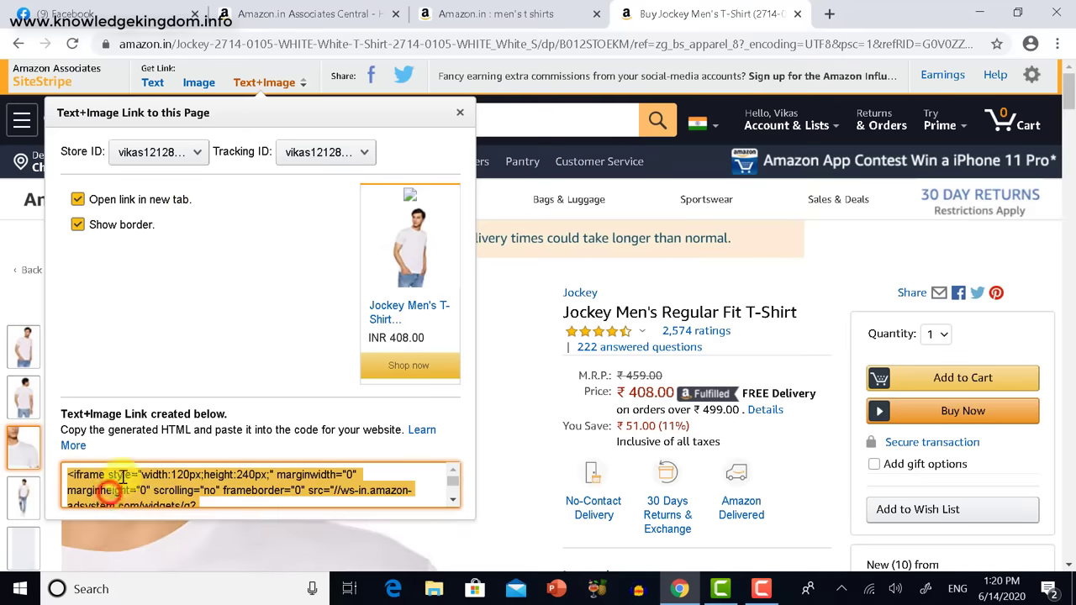
- Switch to Facebook, start a new post and paste the copied affiliate HTML code into it
{"action": "left_click", "coordinate": [90, 15]}
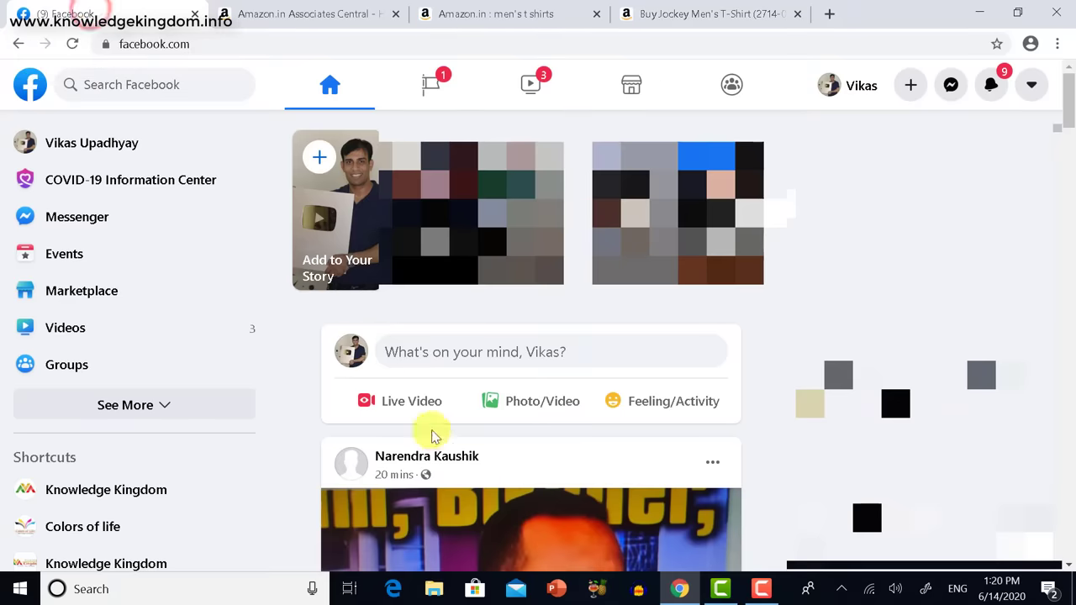
{"action": "left_click", "coordinate": [459, 351]}
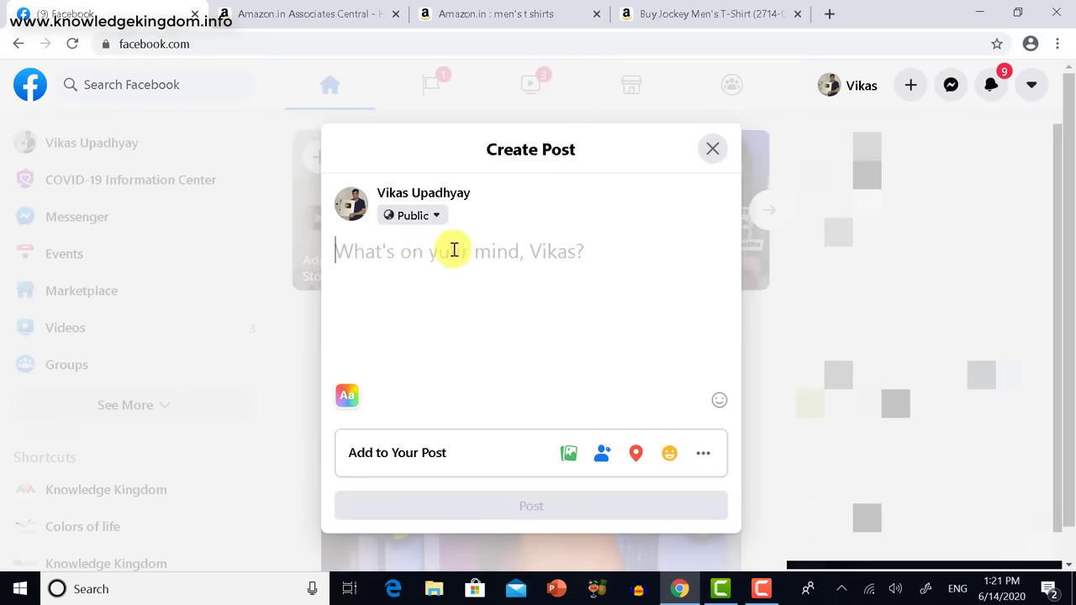
{"action": "key", "text": "ctrl+v"}
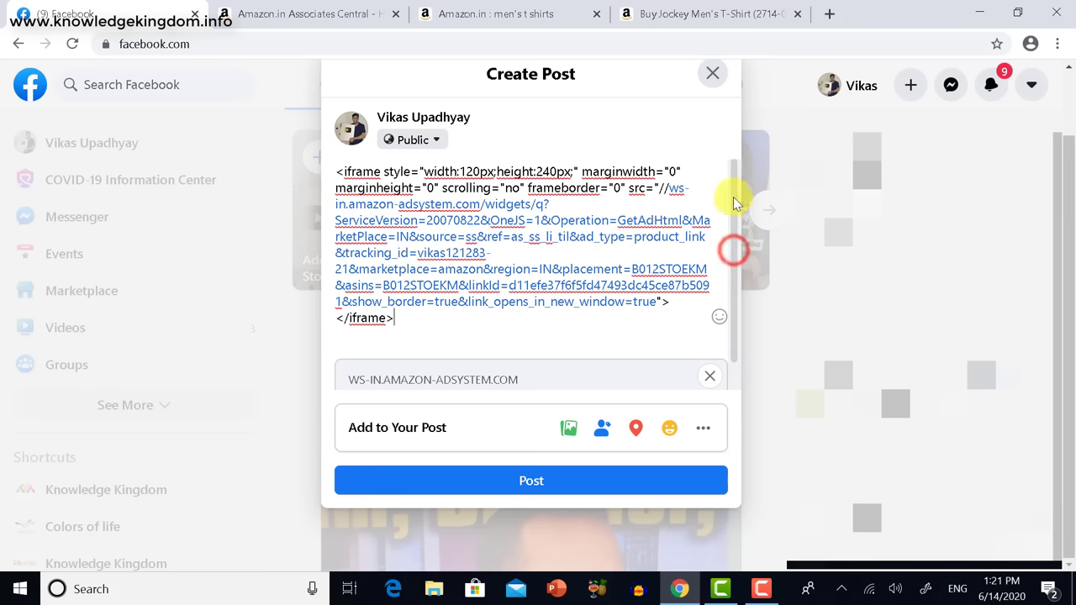
{"action": "left_click", "coordinate": [729, 223]}
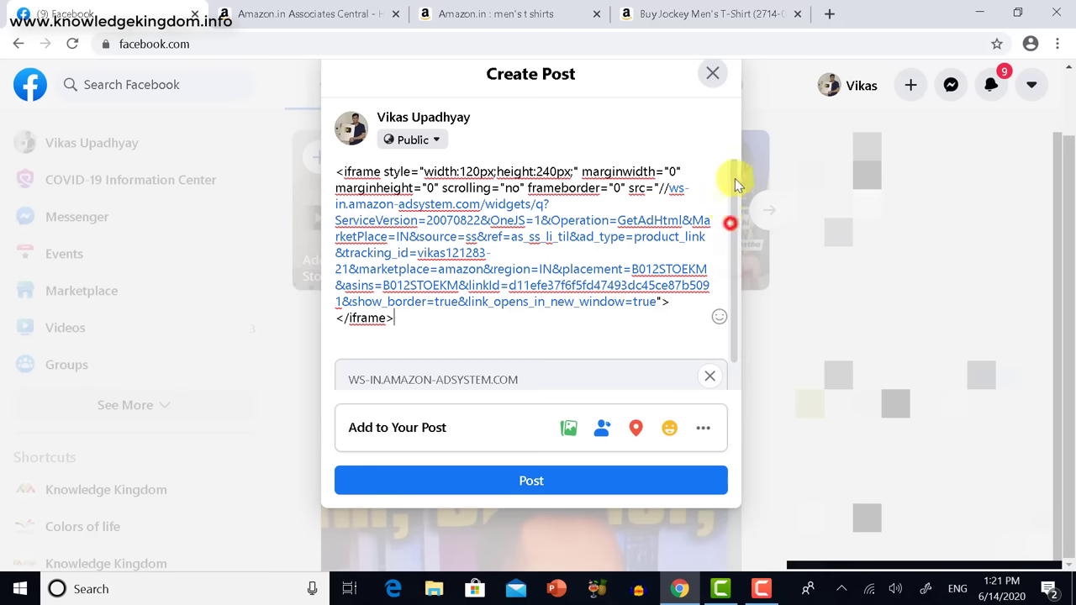
- Return to the Jockey T-shirt page on Amazon.in and close the Text+Image link window
{"action": "left_click", "coordinate": [681, 10]}
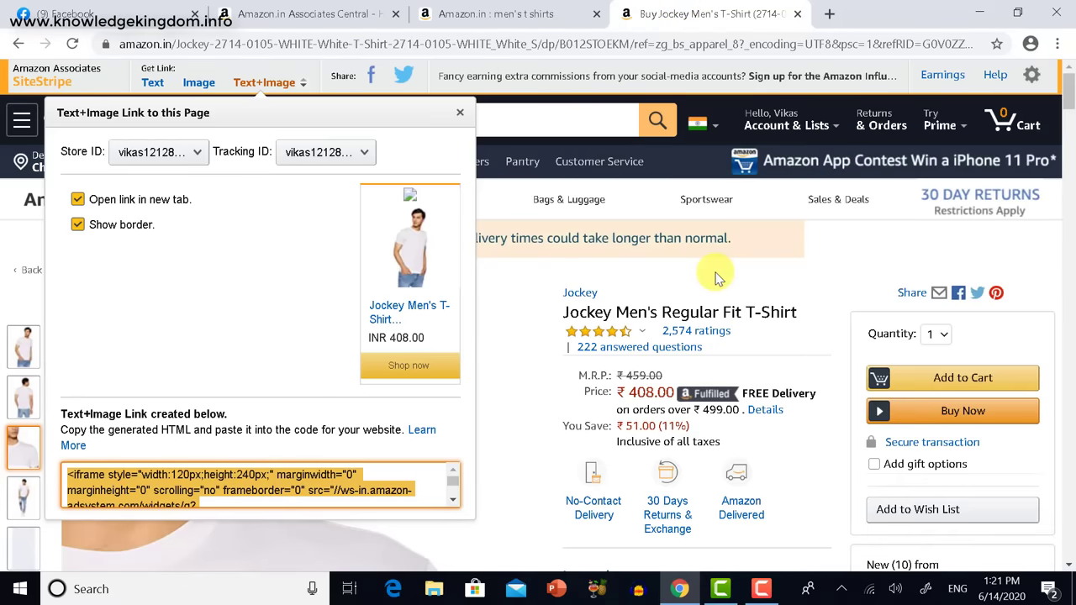
{"action": "left_click", "coordinate": [463, 116]}
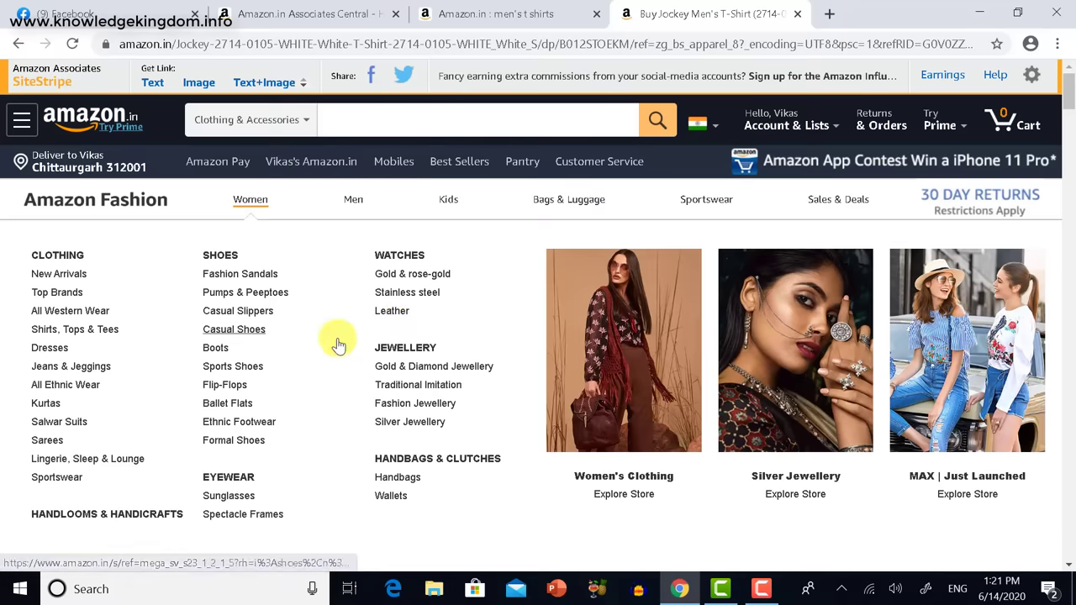
- Look over the Jockey T-shirt page and the men's t shirts search results, and close the product page
{"action": "scroll", "coordinate": [337, 338], "scroll_direction": "down", "scroll_amount": 6}
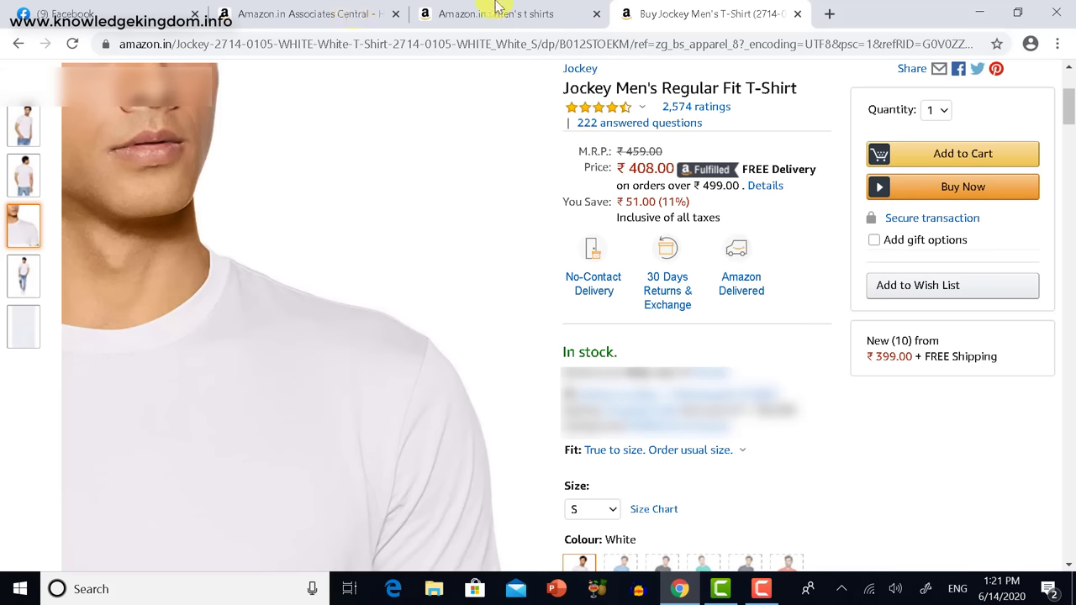
{"action": "left_click", "coordinate": [500, 13]}
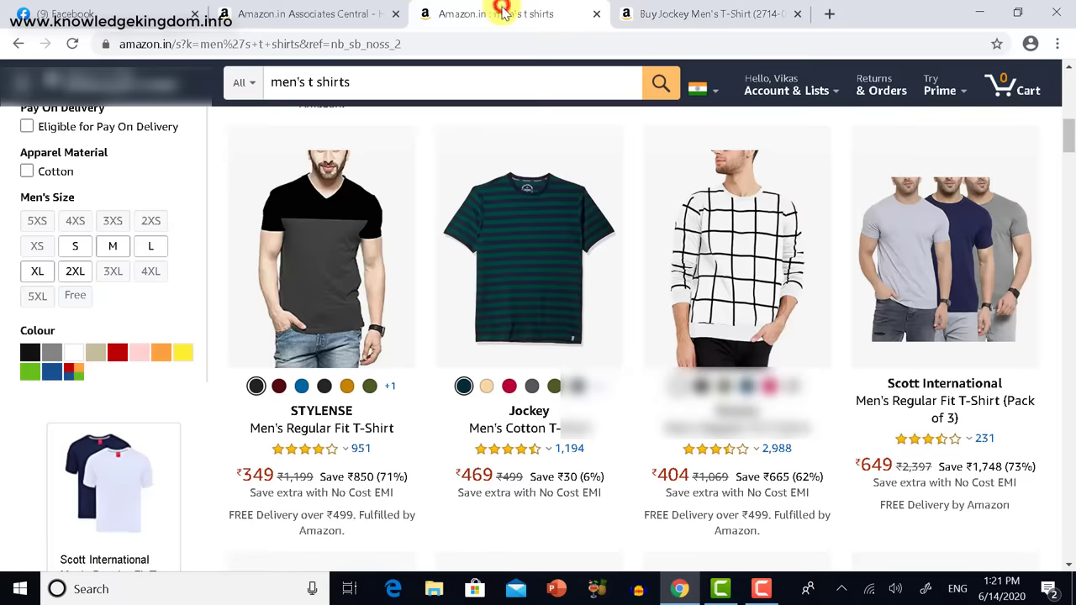
{"action": "scroll", "coordinate": [426, 304], "scroll_direction": "up", "scroll_amount": 4}
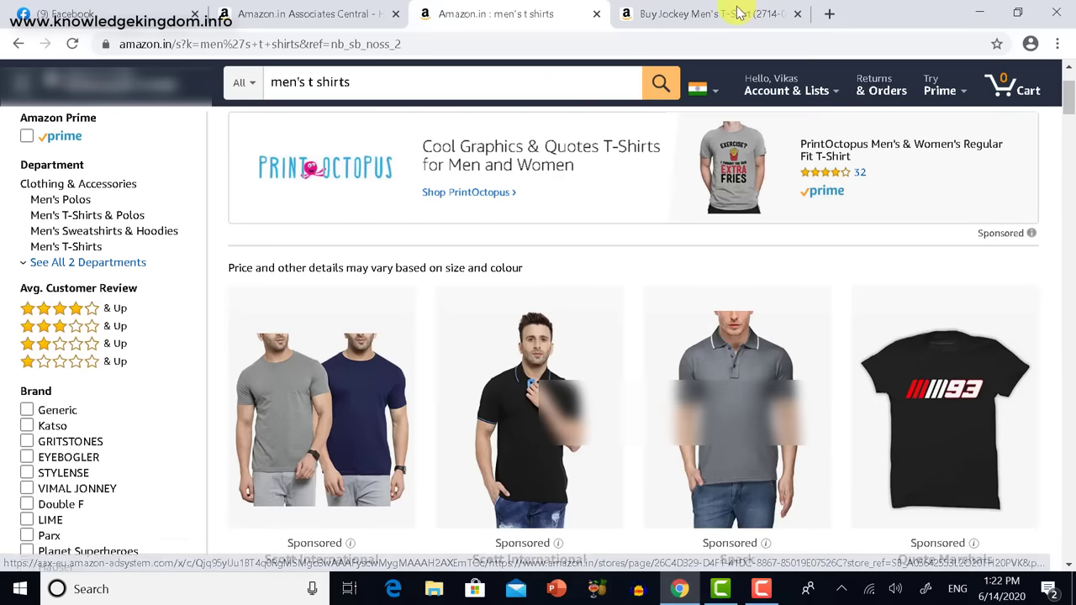
{"action": "left_click", "coordinate": [708, 11]}
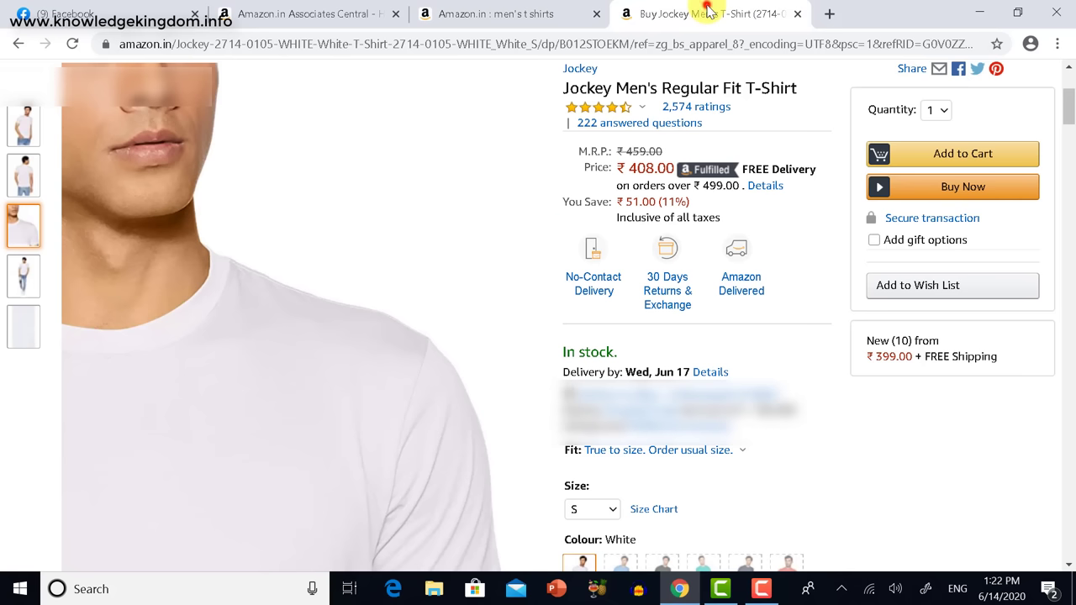
{"action": "left_click", "coordinate": [796, 13]}
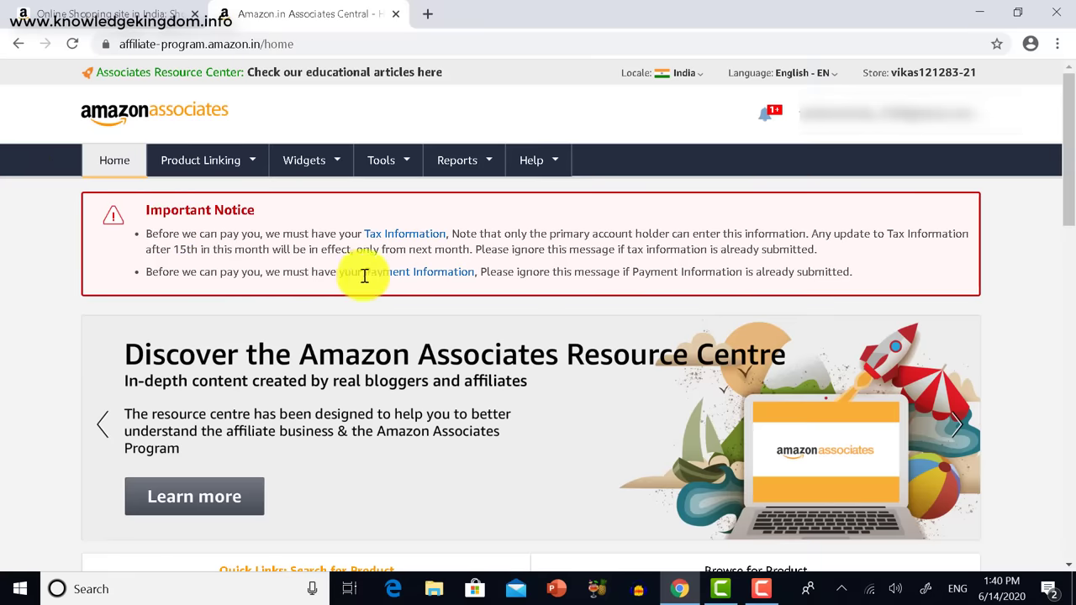
- Open the Payment Information form in Associates Central and choose Pay me by NEFT as the payment method
{"action": "left_click", "coordinate": [430, 275]}
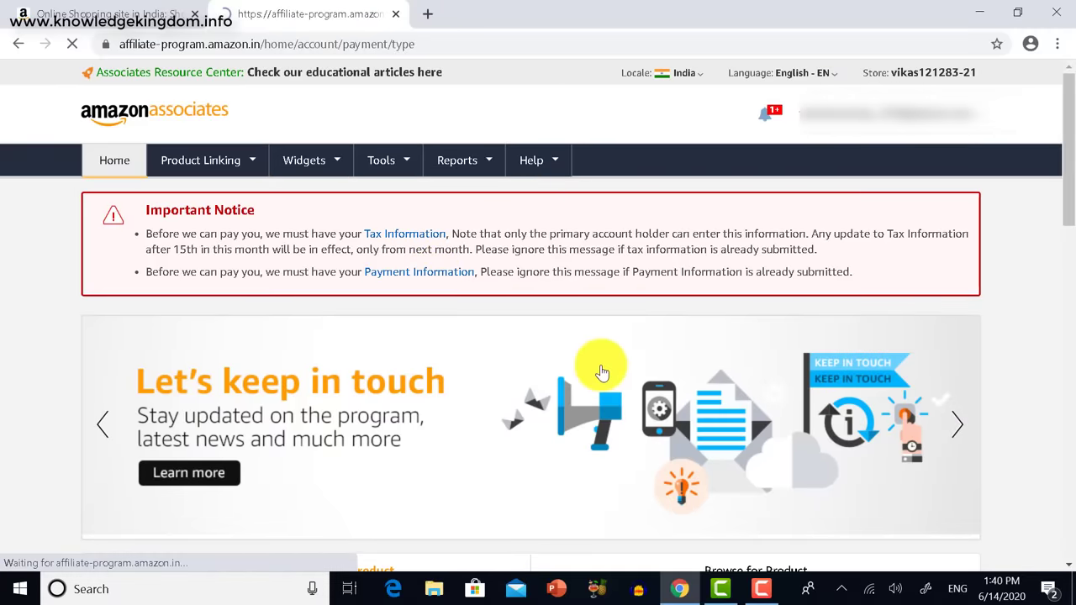
{"action": "scroll", "coordinate": [471, 358], "scroll_direction": "down", "scroll_amount": 1}
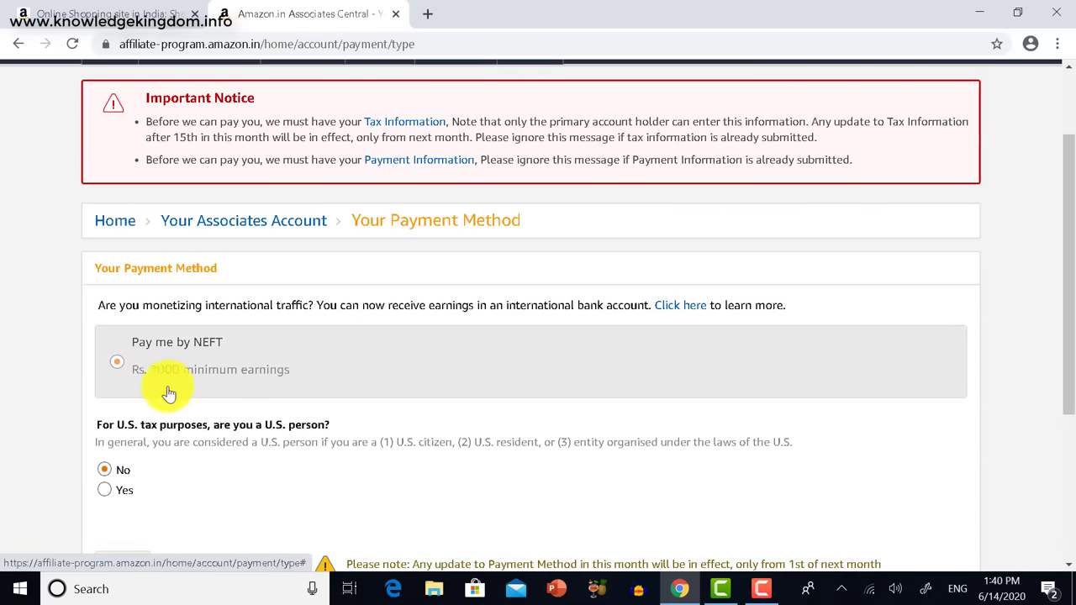
{"action": "left_click", "coordinate": [116, 363]}
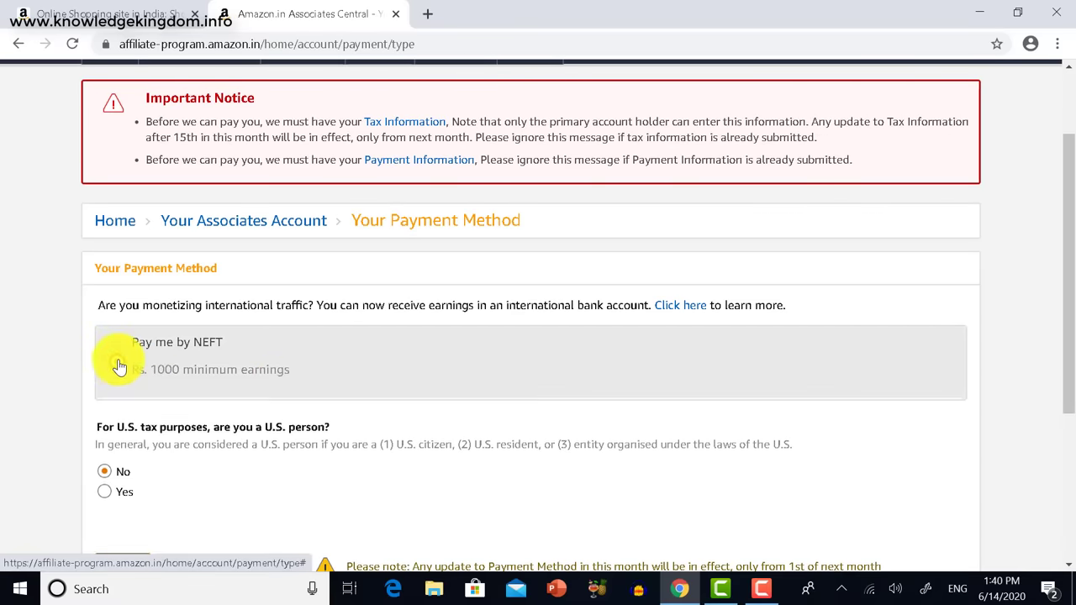
{"action": "scroll", "coordinate": [194, 370], "scroll_direction": "down", "scroll_amount": 1}
{"action": "scroll", "coordinate": [194, 370], "scroll_direction": "down", "scroll_amount": 1}
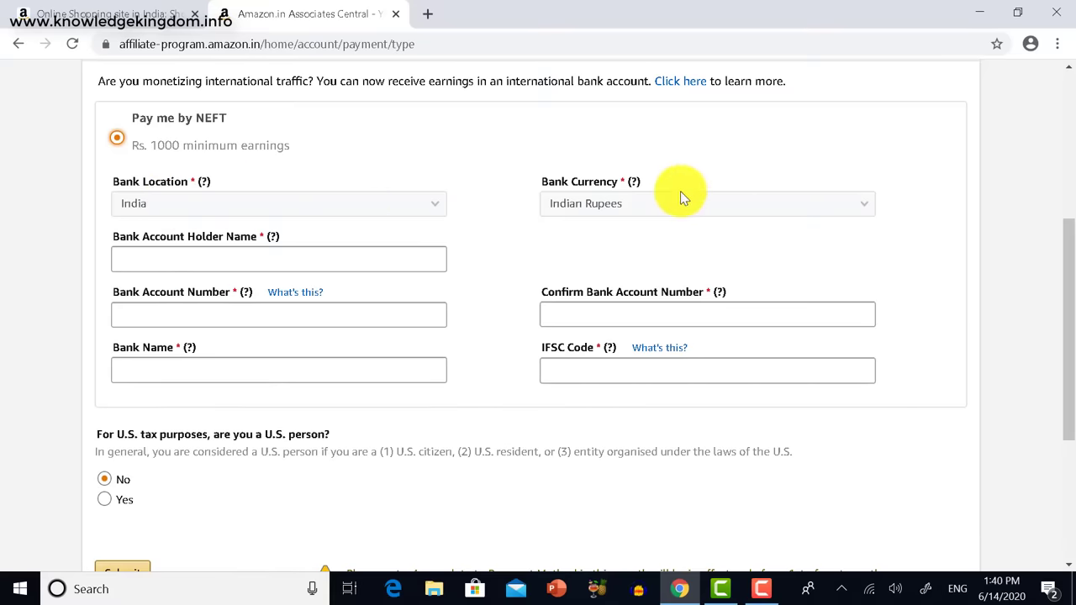
- Fill in the bank account holder's name, account number and confirmation, bank name Punjab National Bank and IFSC code, and submit the payment details
{"action": "left_click", "coordinate": [184, 260]}
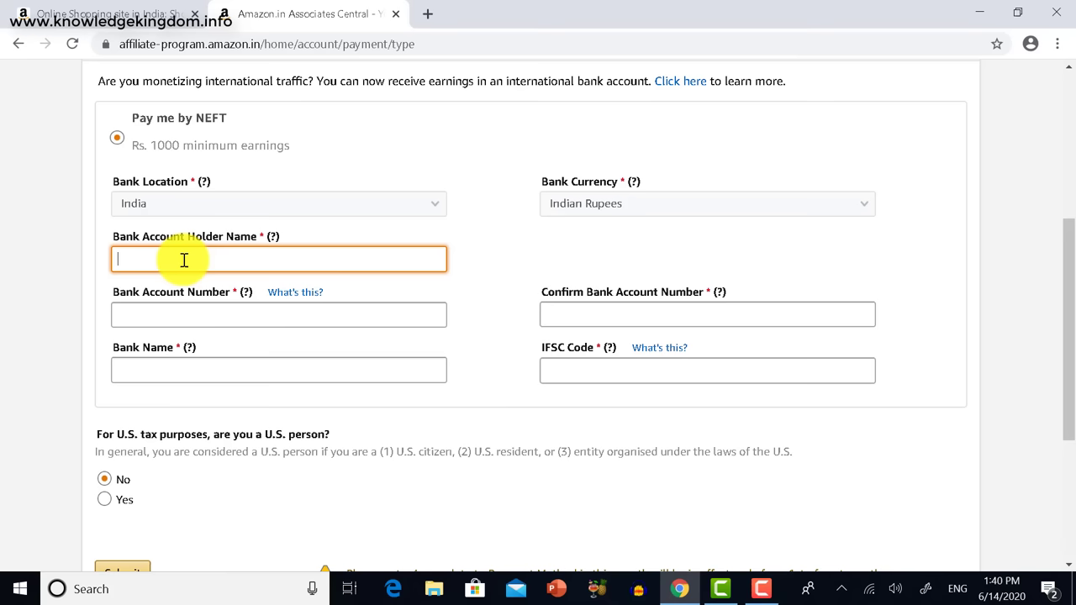
{"action": "left_click", "coordinate": [163, 315]}
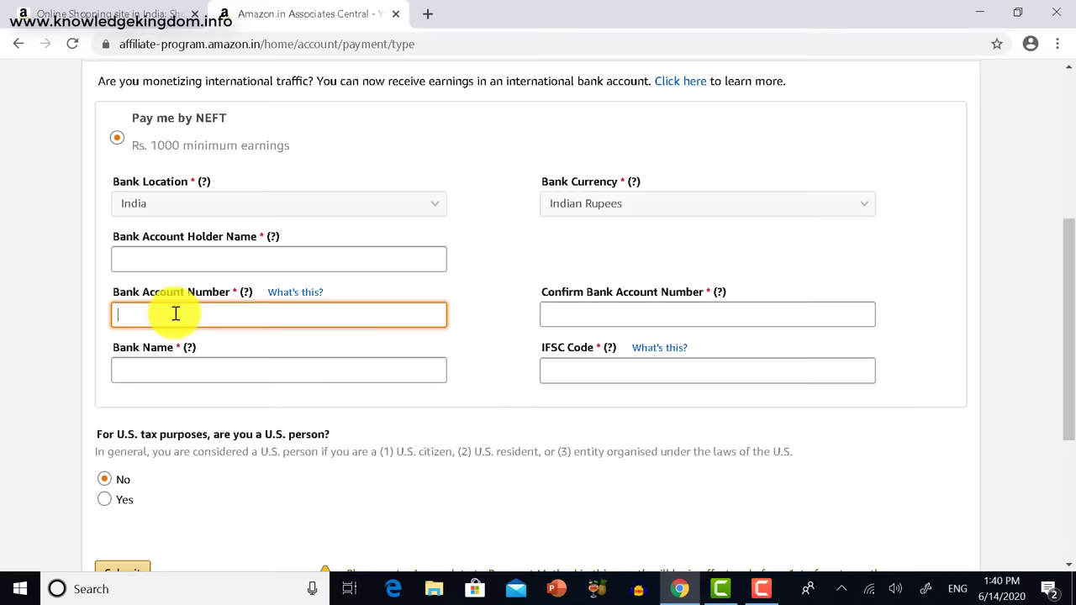
{"action": "left_click", "coordinate": [197, 371]}
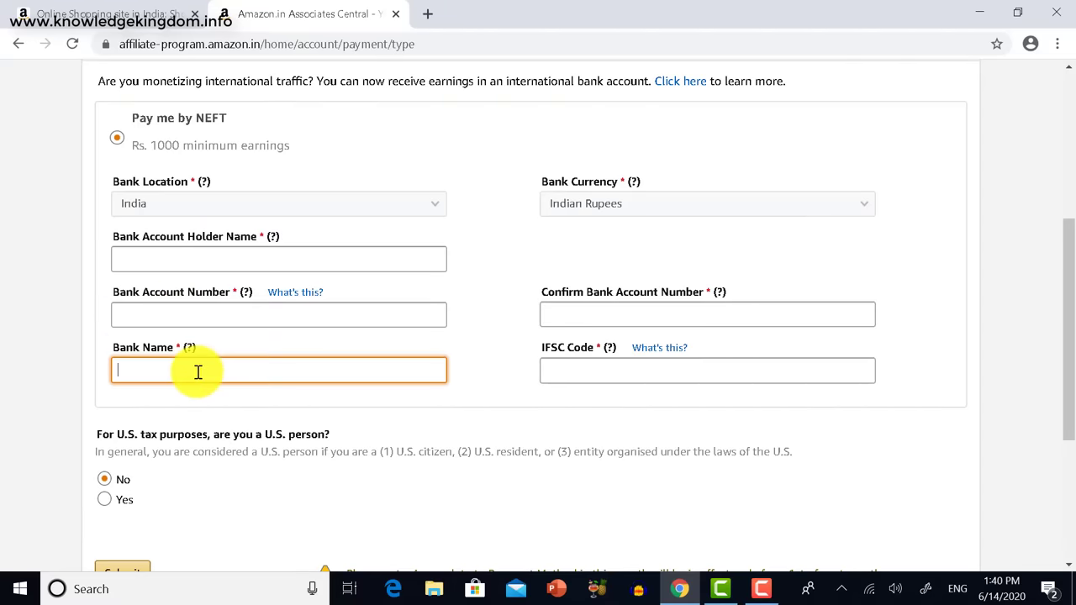
{"action": "left_click", "coordinate": [578, 314]}
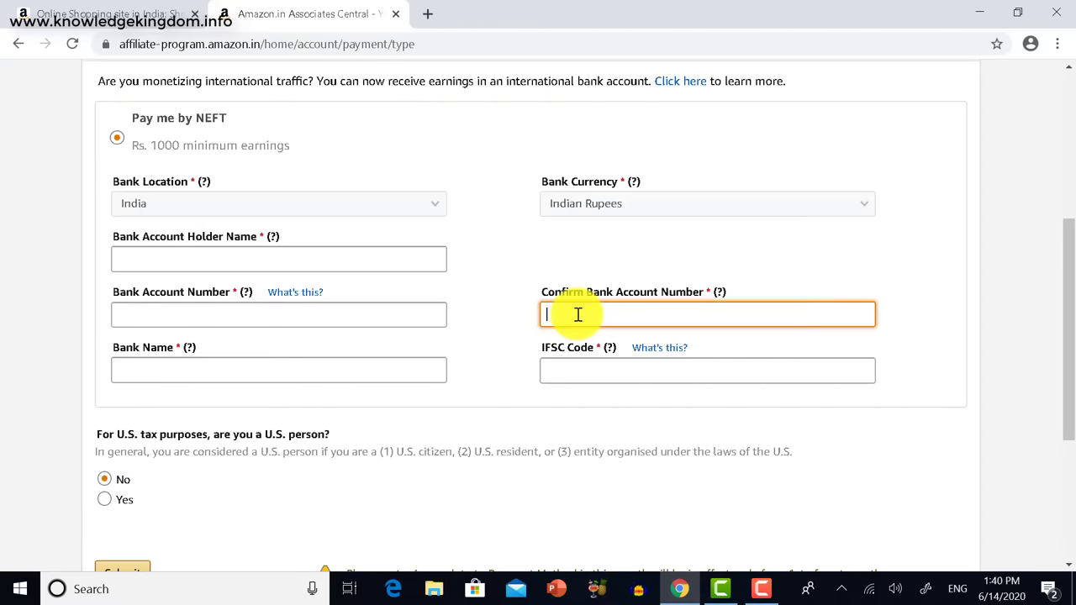
{"action": "left_click", "coordinate": [581, 374]}
{"action": "scroll", "coordinate": [168, 487], "scroll_direction": "down", "scroll_amount": 2}
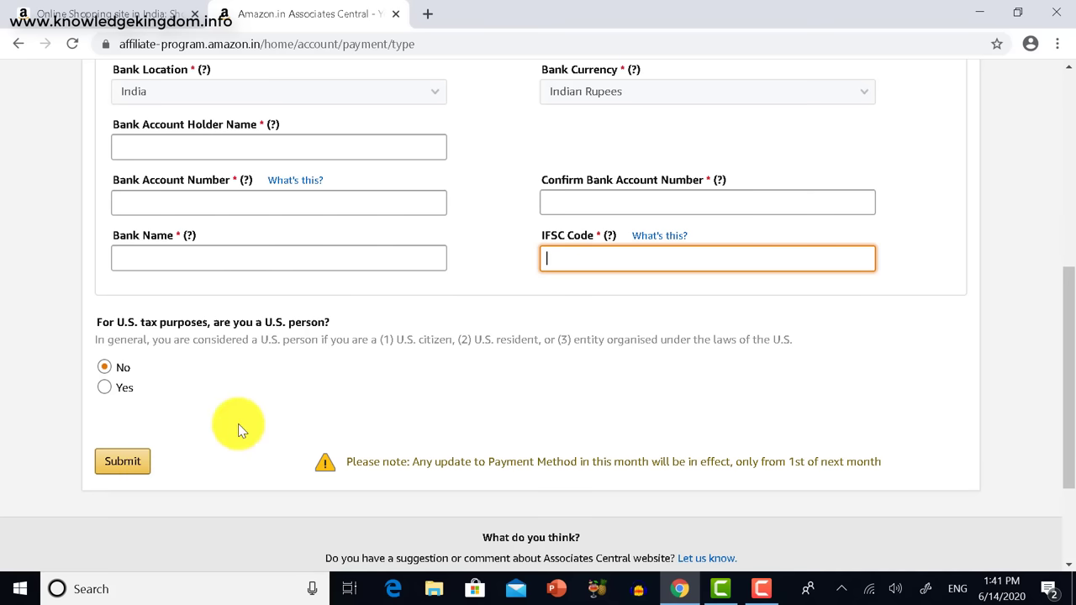
{"action": "scroll", "coordinate": [233, 427], "scroll_direction": "up", "scroll_amount": 2}
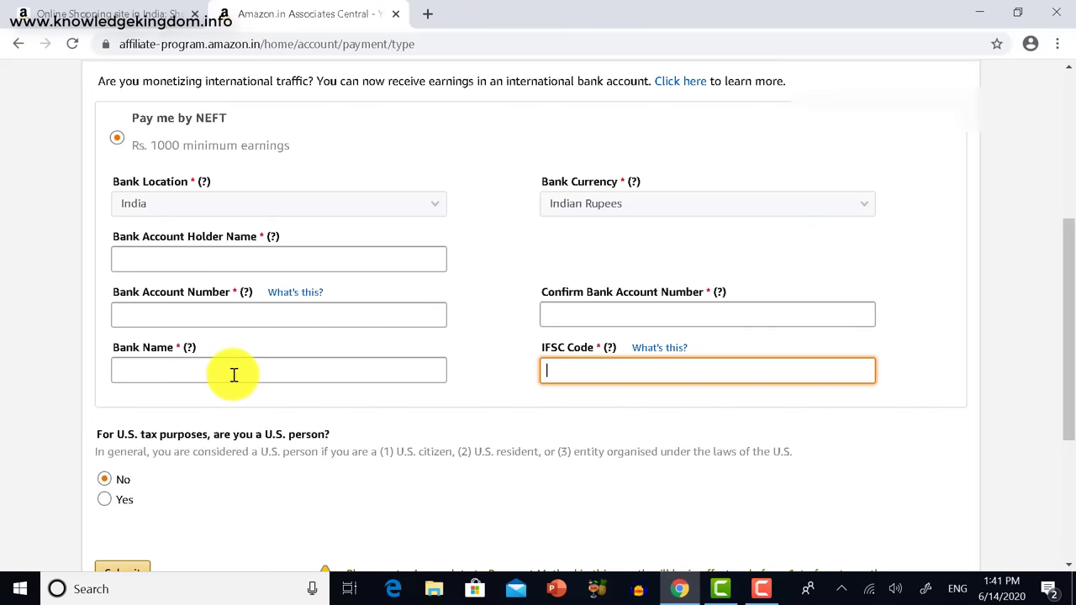
{"action": "scroll", "coordinate": [214, 395], "scroll_direction": "down", "scroll_amount": 2}
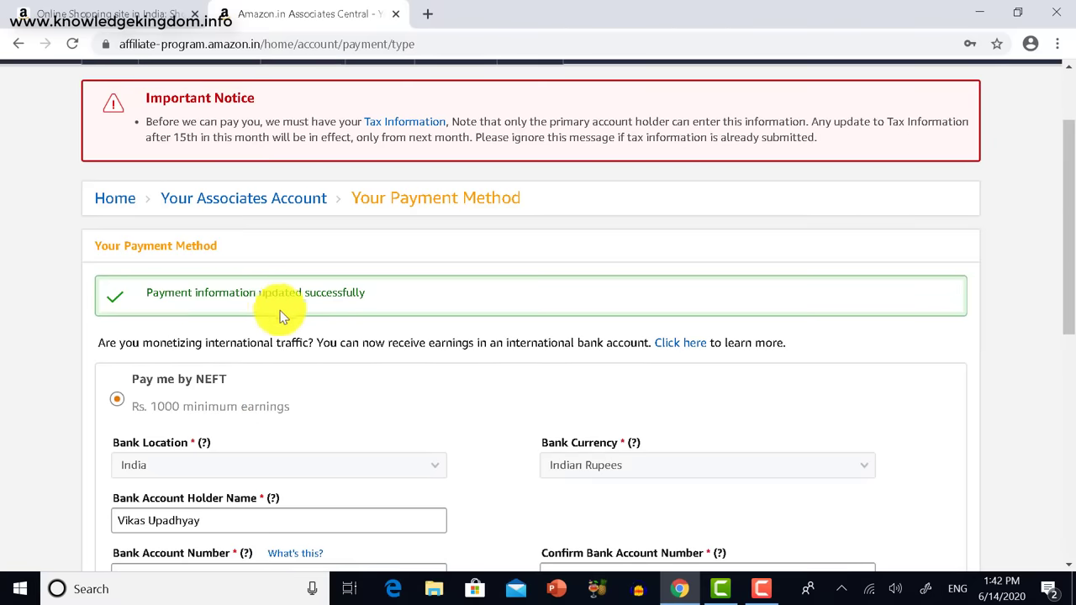
- Review the saved NEFT bank details on the payment method page
{"action": "scroll", "coordinate": [458, 362], "scroll_direction": "down", "scroll_amount": 2}
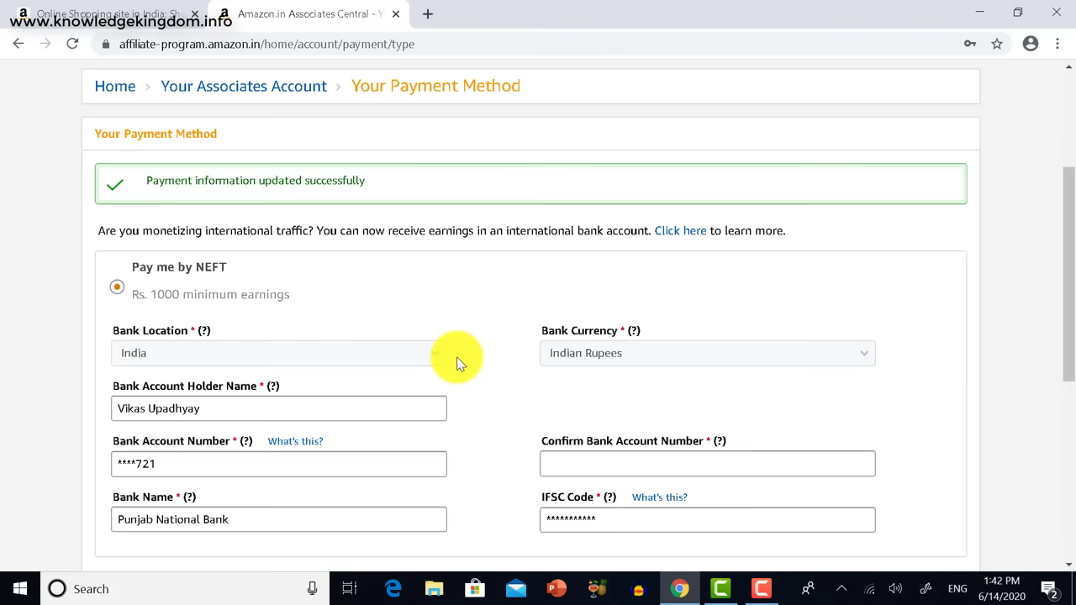
{"action": "scroll", "coordinate": [448, 360], "scroll_direction": "down", "scroll_amount": 2}
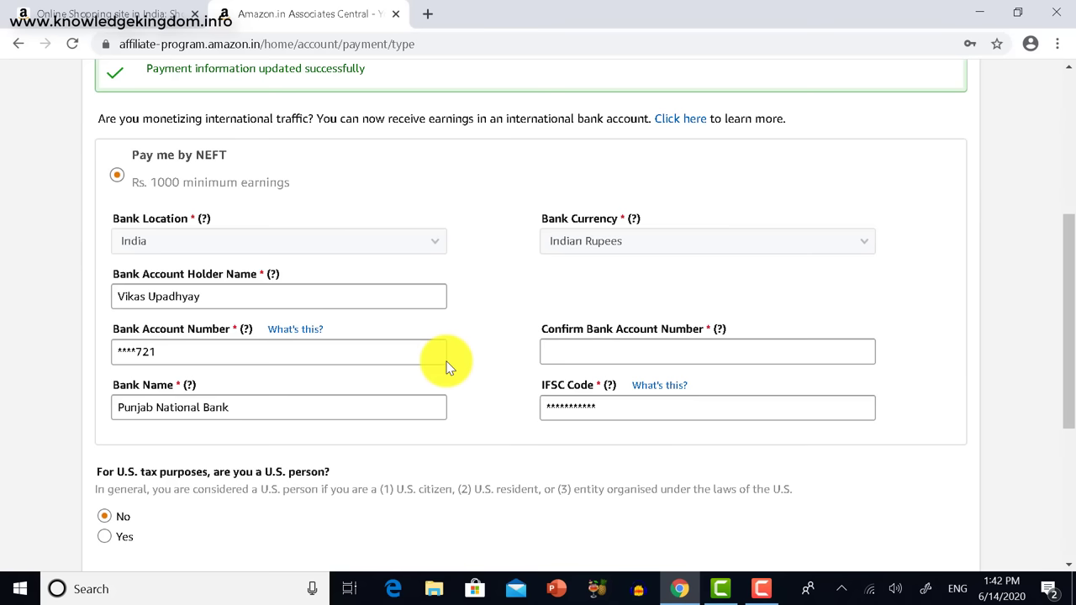
{"action": "scroll", "coordinate": [448, 363], "scroll_direction": "up", "scroll_amount": 2}
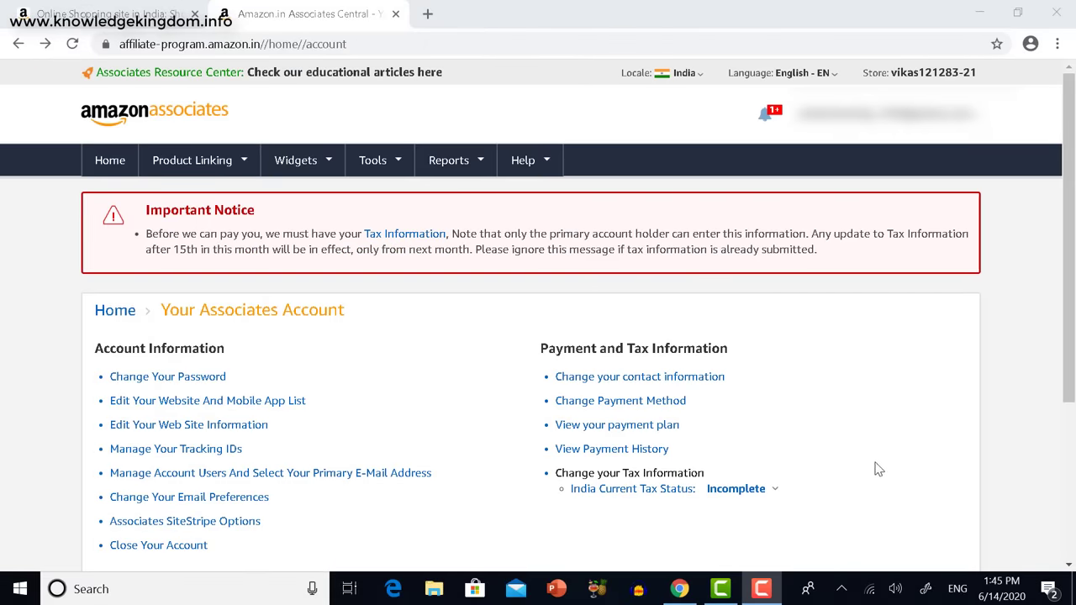
- Open the India tax information interview and check the Individual classification, the legal name and the optional proprietary business name
{"action": "left_click", "coordinate": [400, 234]}
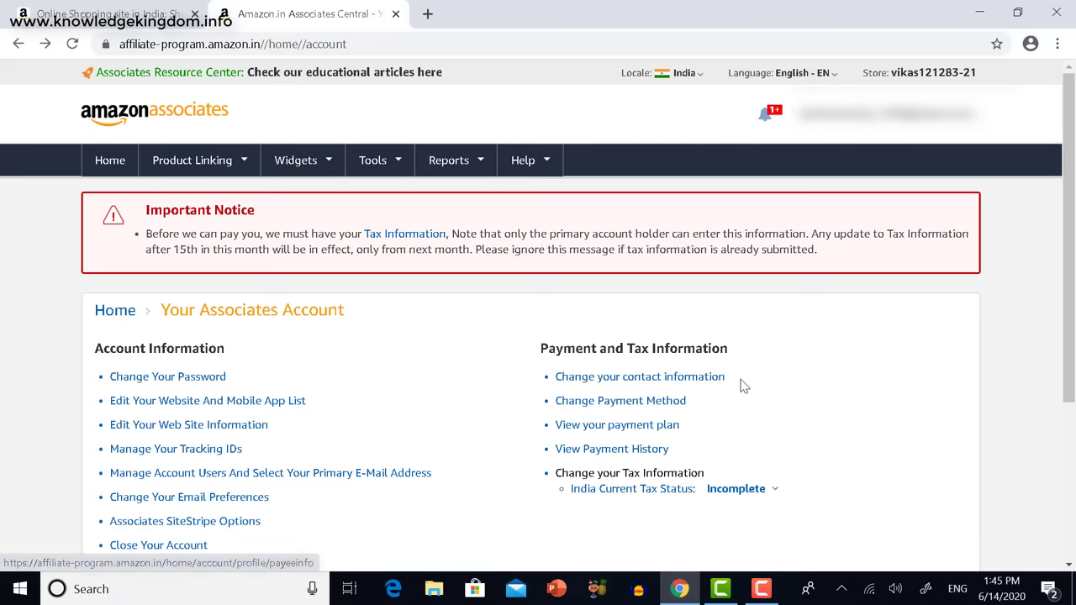
{"action": "left_click", "coordinate": [624, 499]}
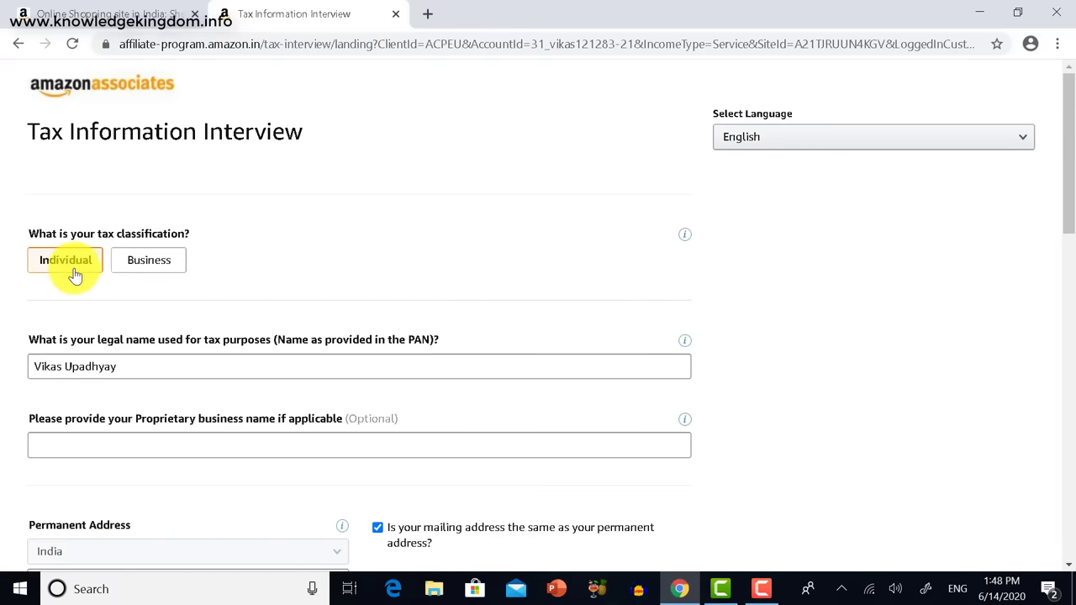
{"action": "scroll", "coordinate": [126, 307], "scroll_direction": "down", "scroll_amount": 1}
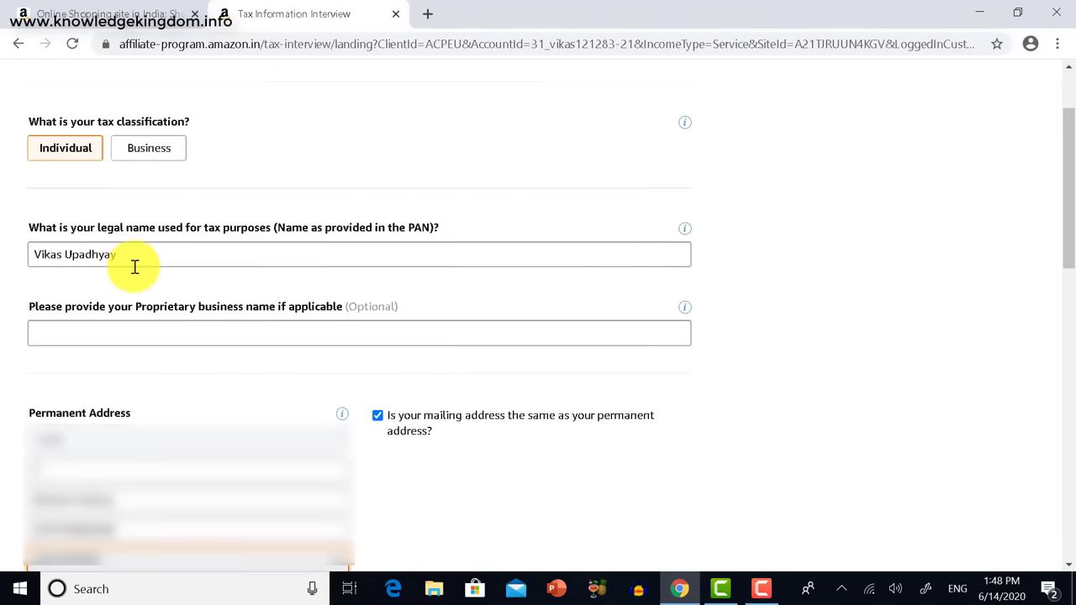
{"action": "left_click_drag", "start_coordinate": [135, 267], "coordinate": [56, 263]}
{"action": "left_click", "coordinate": [168, 277]}
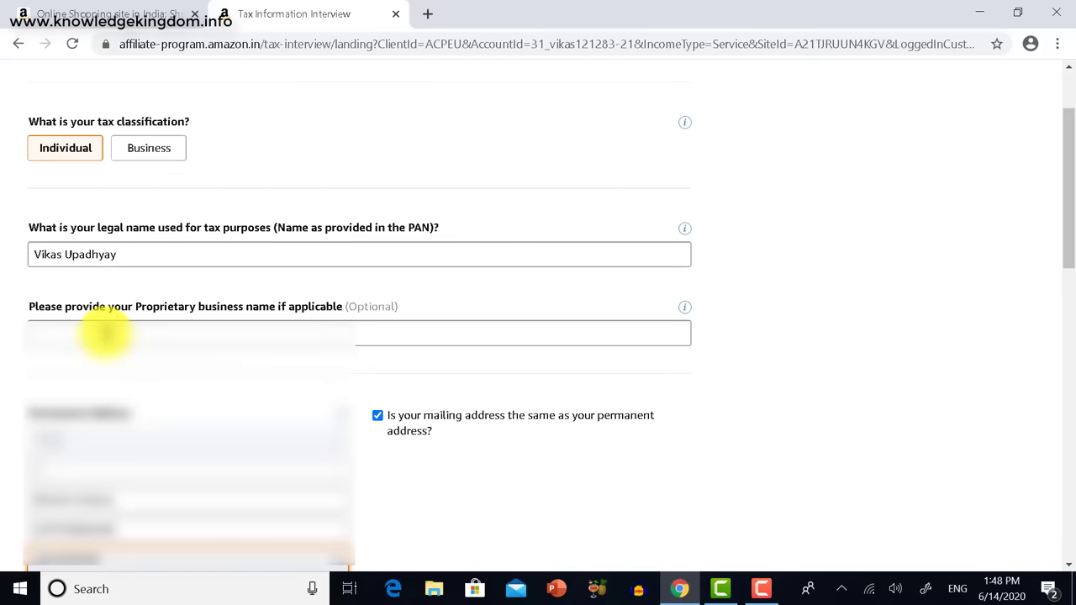
{"action": "left_click", "coordinate": [104, 334]}
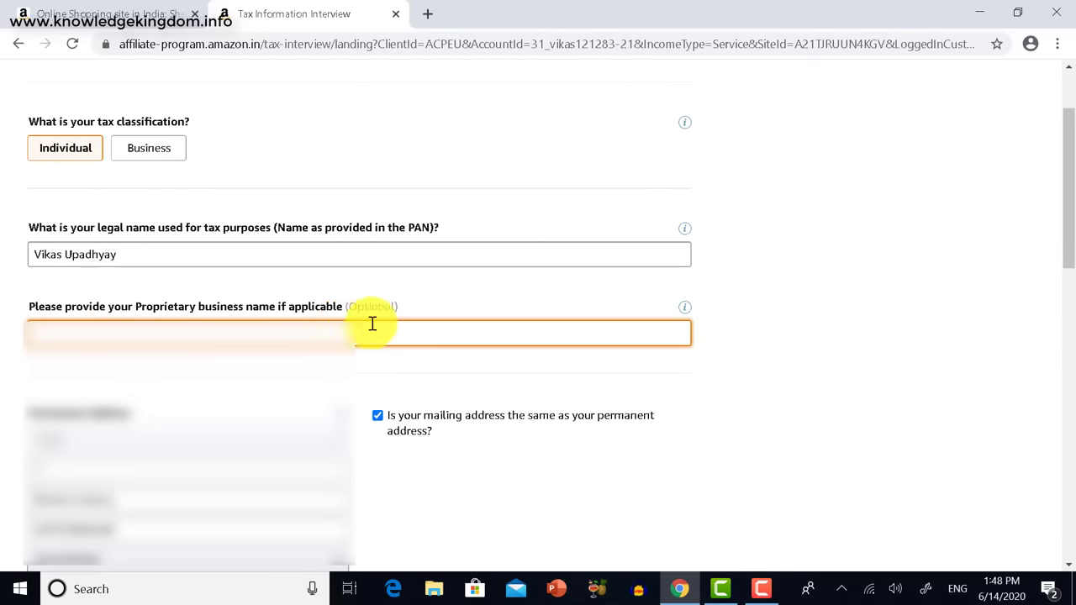
- Complete the permanent address and PAN fields, with No for the Lower Tax Deduction Certificate and GST registration
{"action": "scroll", "coordinate": [345, 340], "scroll_direction": "down", "scroll_amount": 1}
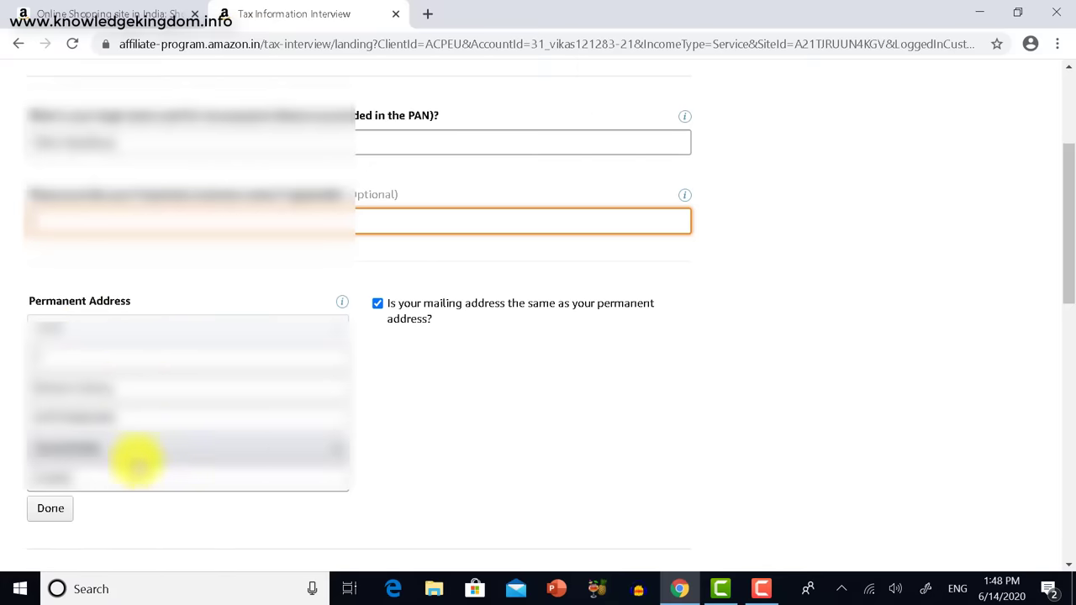
{"action": "scroll", "coordinate": [132, 461], "scroll_direction": "down", "scroll_amount": 4}
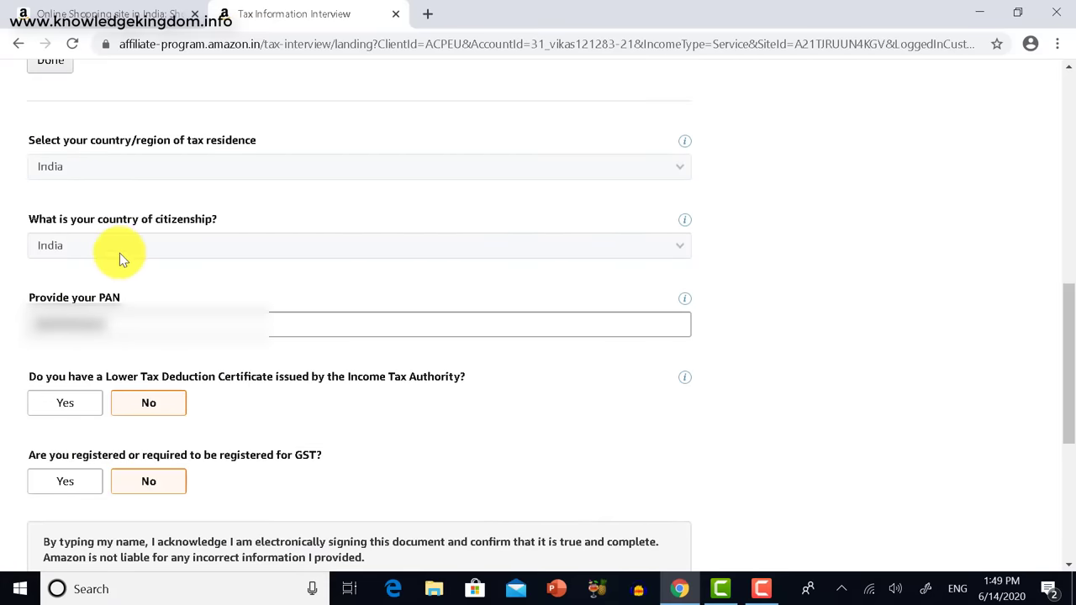
{"action": "left_click", "coordinate": [126, 325]}
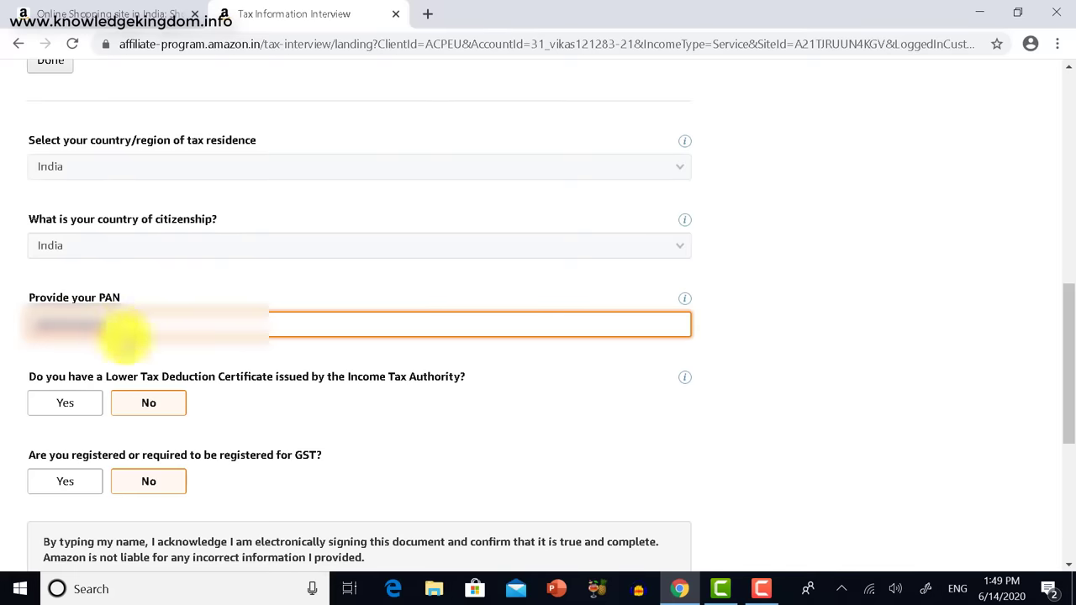
{"action": "scroll", "coordinate": [46, 332], "scroll_direction": "down", "scroll_amount": 2}
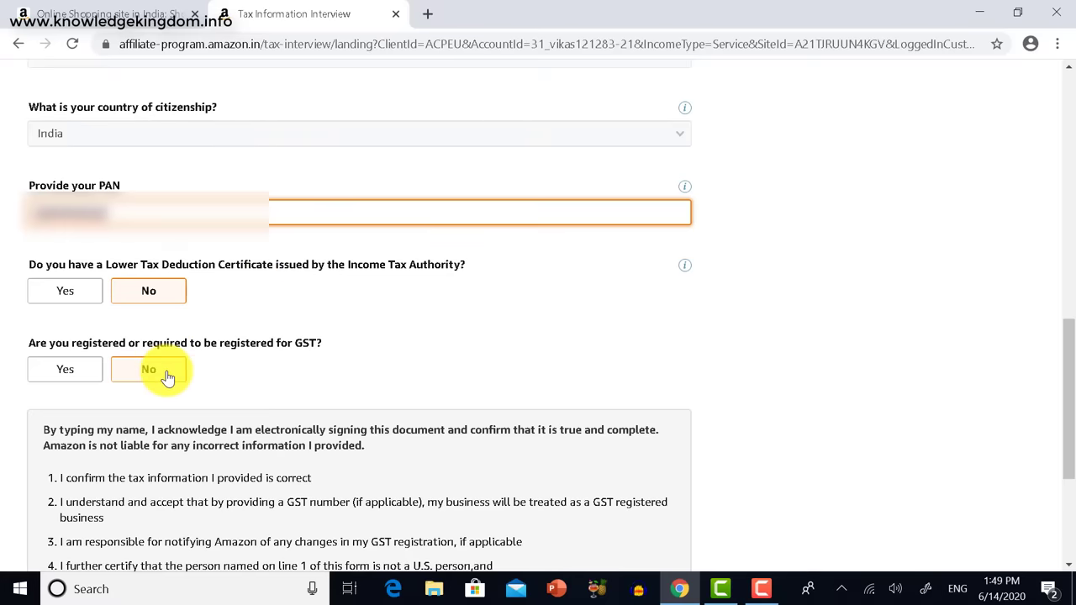
- Sign the tax declaration with the account holder's full name and submit the tax interview
{"action": "scroll", "coordinate": [356, 361], "scroll_direction": "down", "scroll_amount": 3}
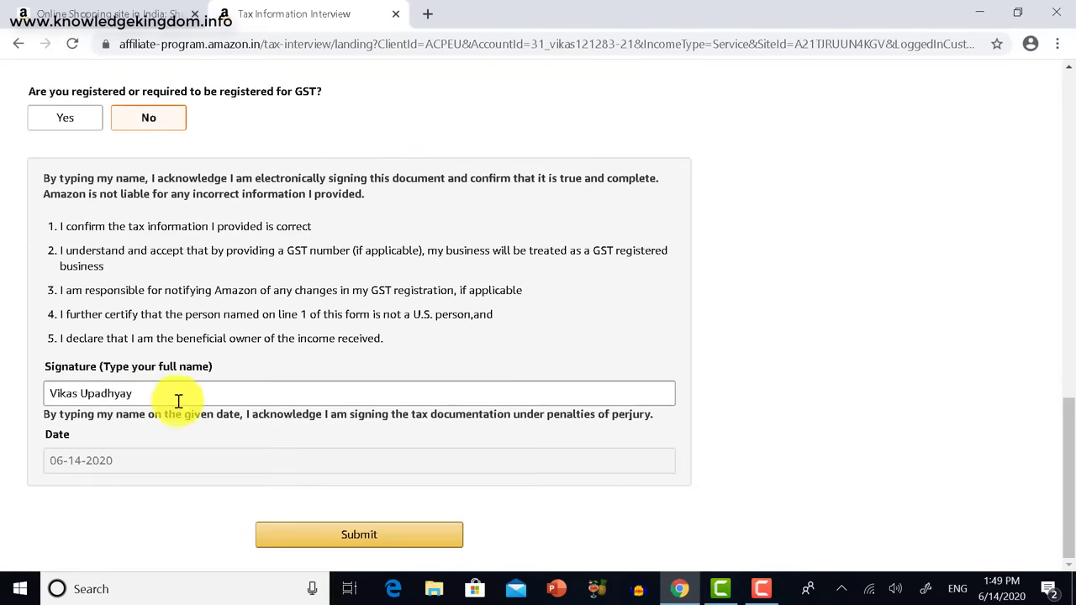
{"action": "left_click", "coordinate": [149, 400]}
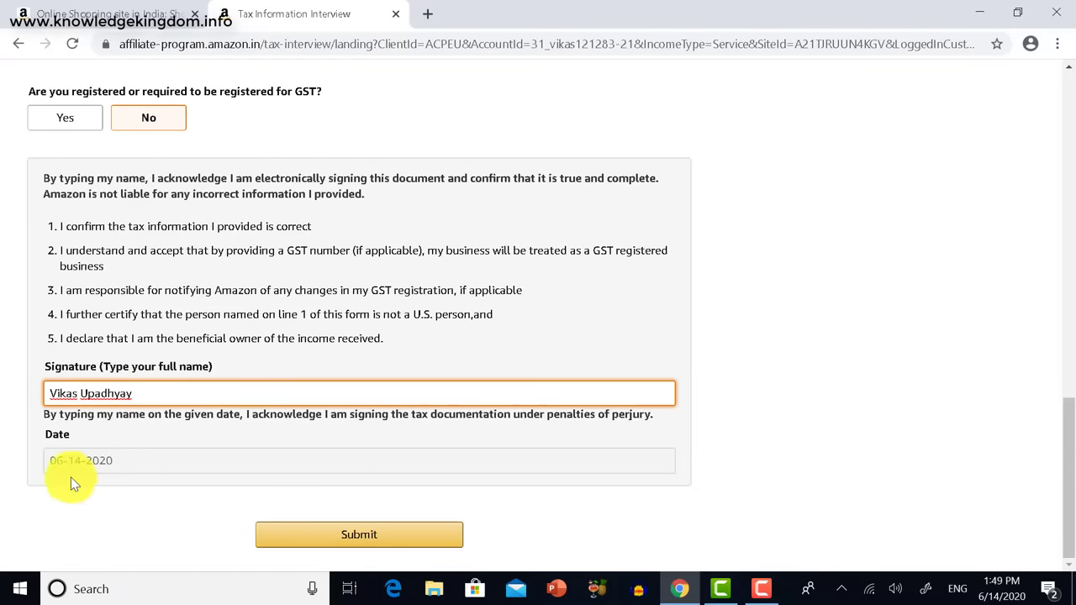
{"action": "left_click", "coordinate": [303, 536]}
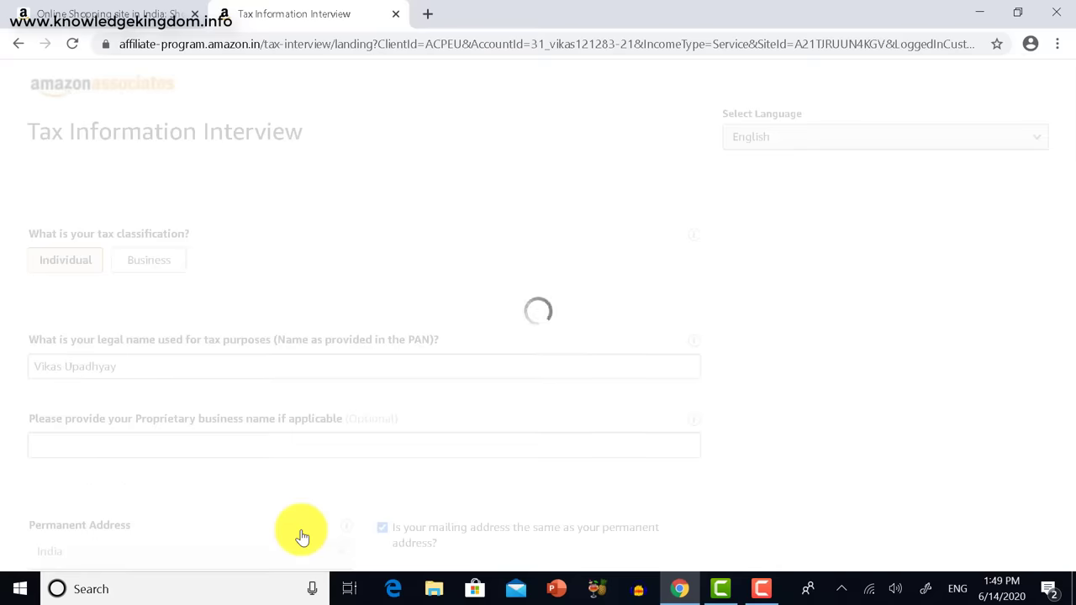